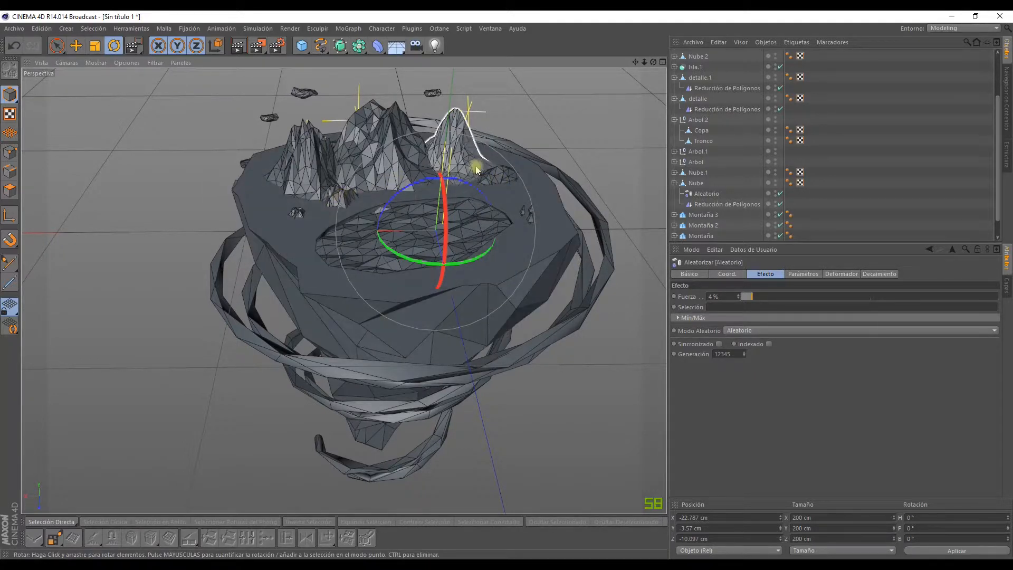
- Examine the floating island and the spiral detail object wrapped around it from several angles and distances
left_click_drag(428, 198, 423, 160, "alt")
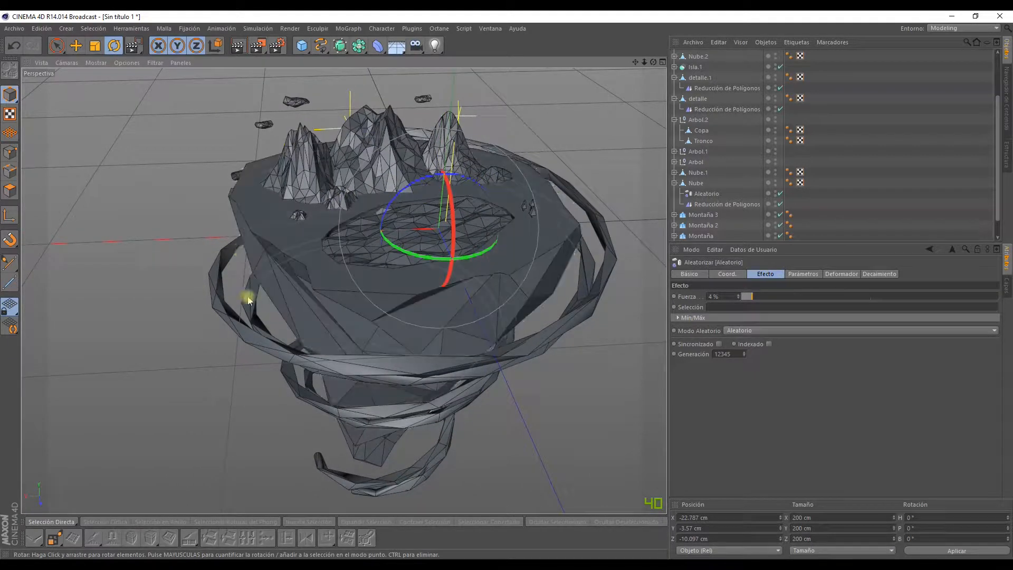
left_click(235, 321)
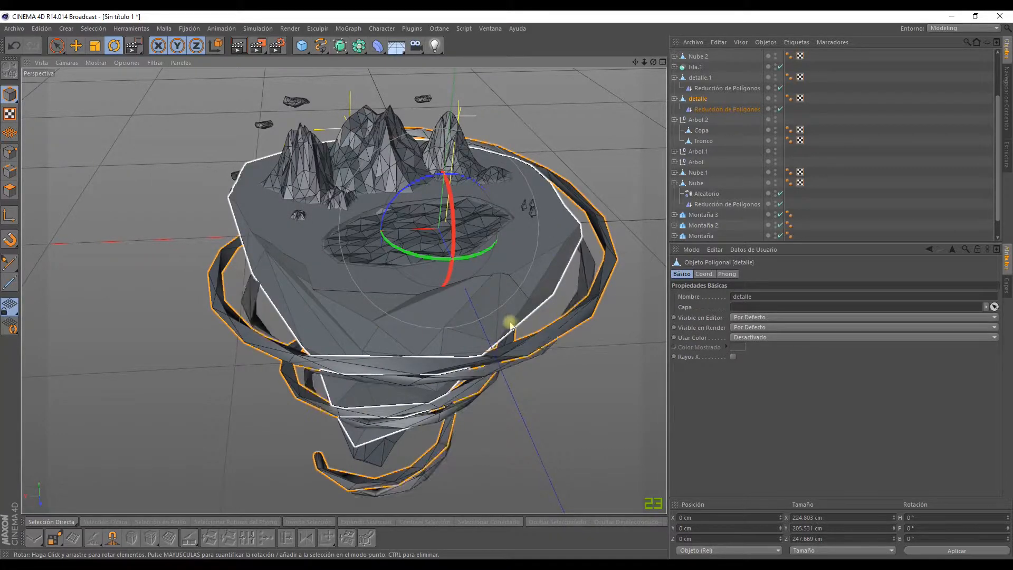
scroll(507, 318, "down", 4)
left_click_drag(504, 316, 409, 226, "alt")
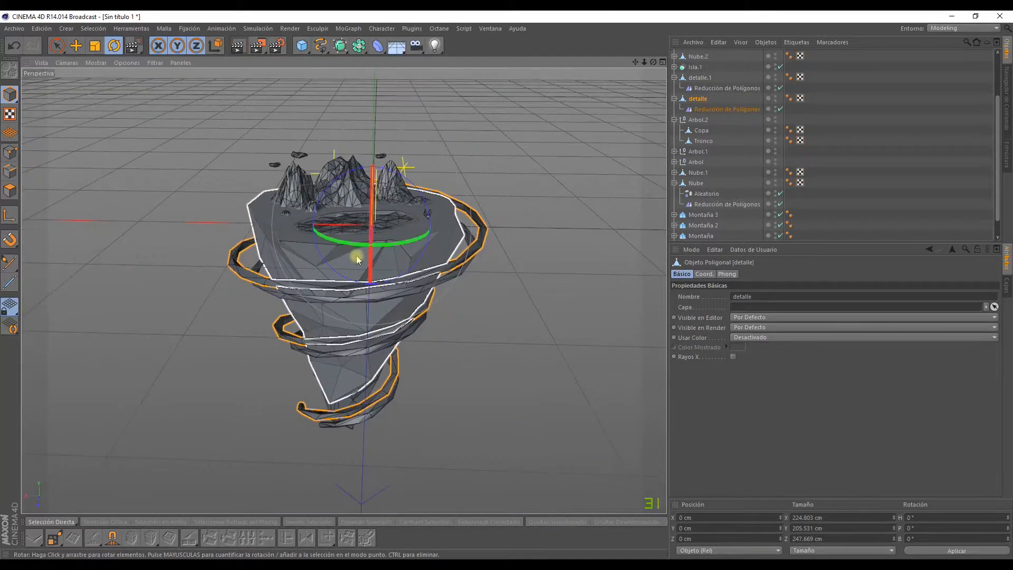
scroll(356, 257, "up", 4)
left_click_drag(348, 290, 346, 348, "alt")
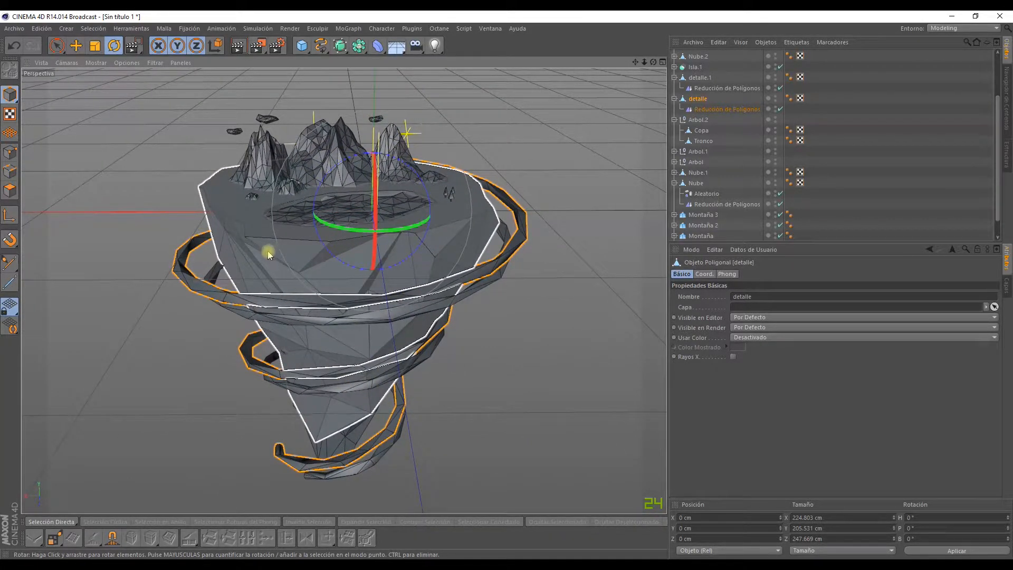
left_click_drag(268, 255, 340, 268, "alt")
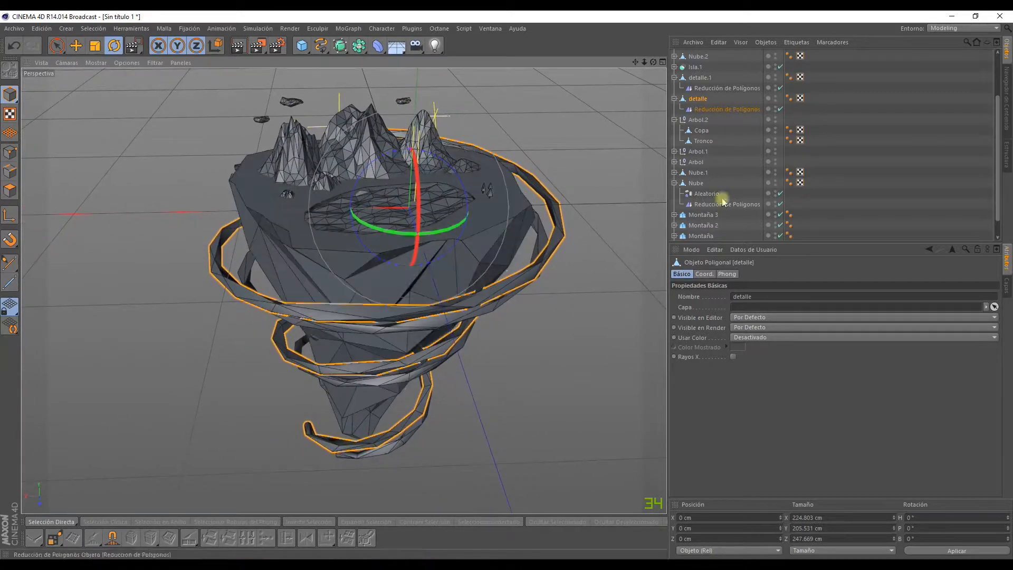
- Clear the selection and collapse the detalle.1, detalle and Arbol.2 hierarchies in the object list
left_click(826, 132)
left_click(674, 78)
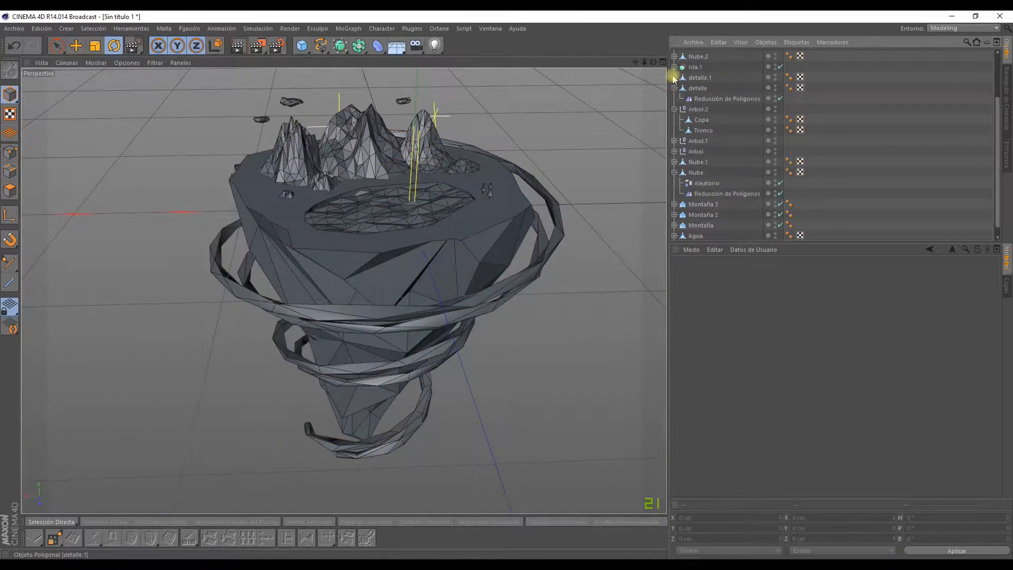
left_click(675, 88)
left_click(675, 100)
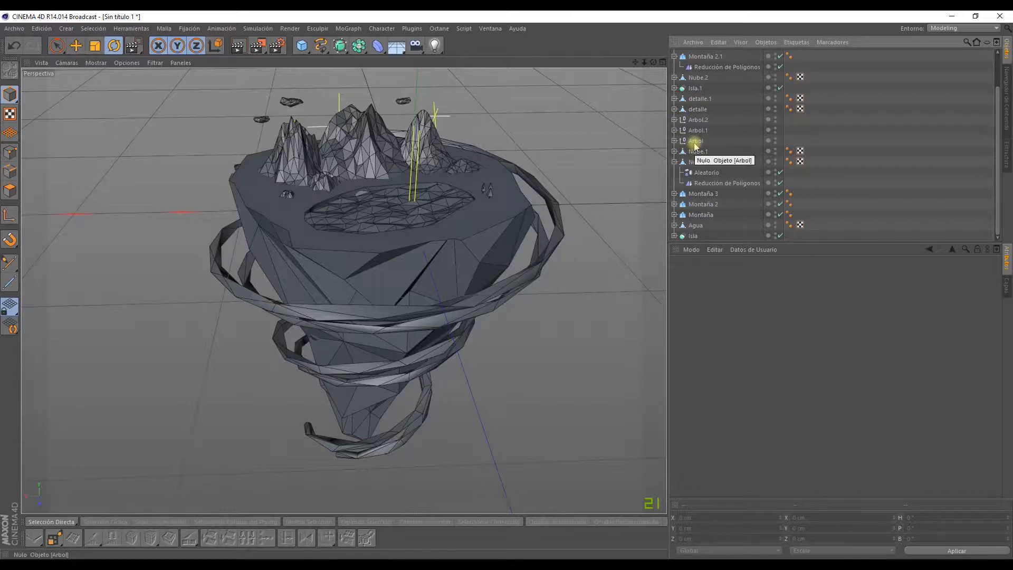
- Select the Arbol object to locate it on the island, inspect it up close, and deselect it
left_click(695, 142)
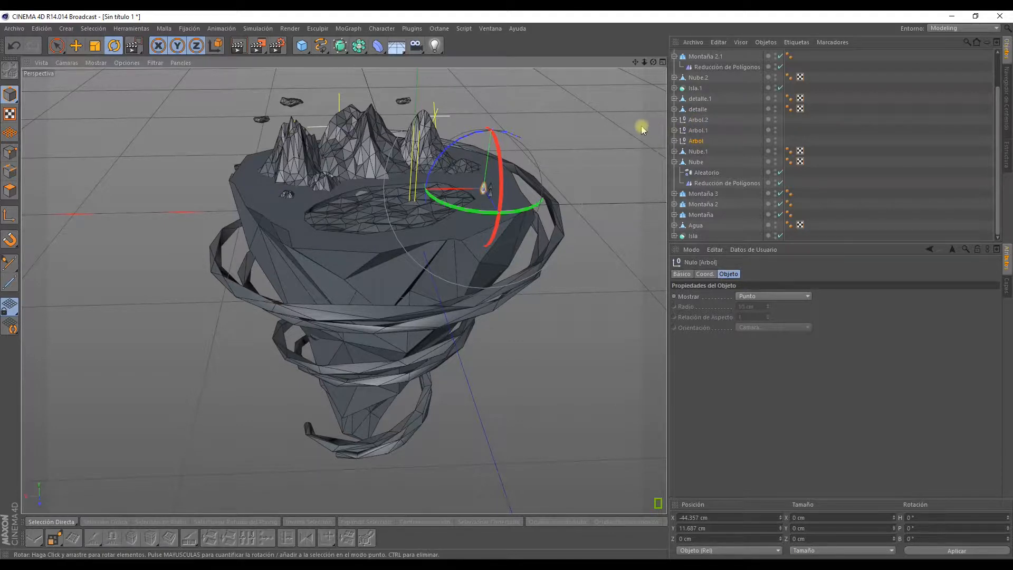
scroll(491, 202, "up", 4)
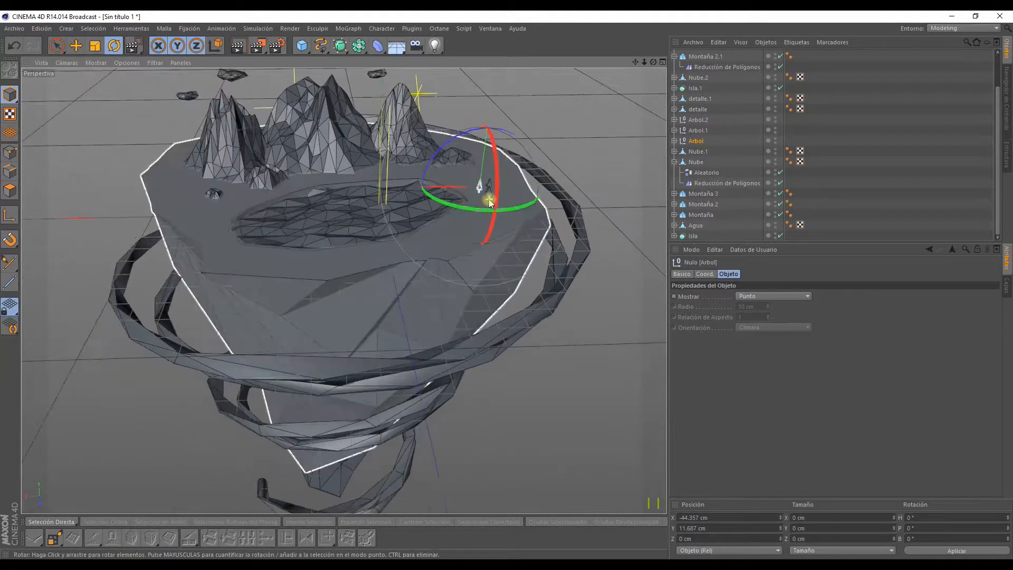
scroll(475, 196, "down", 3)
scroll(391, 164, "down", 2)
scroll(417, 174, "up", 3)
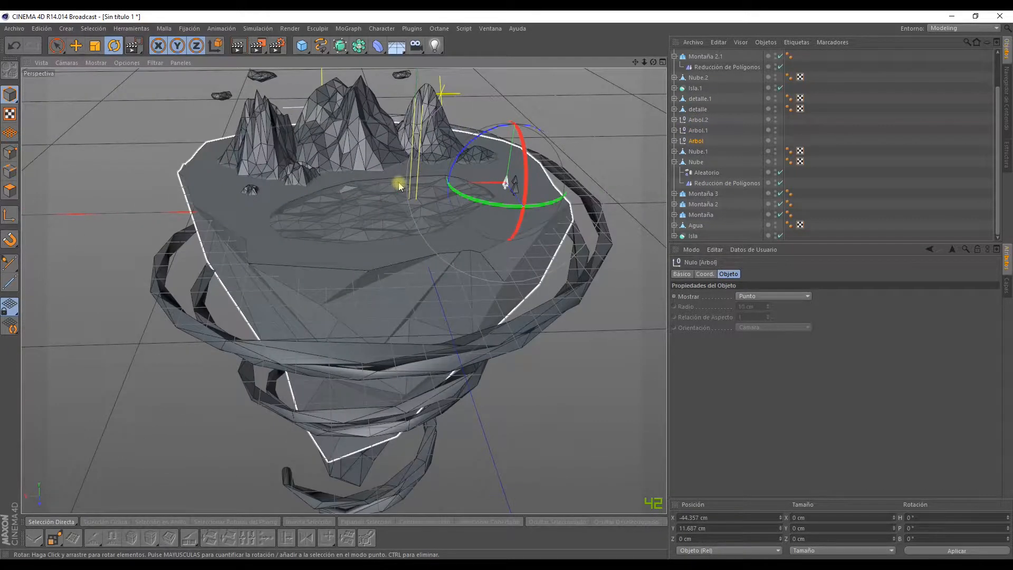
scroll(427, 203, "down", 3)
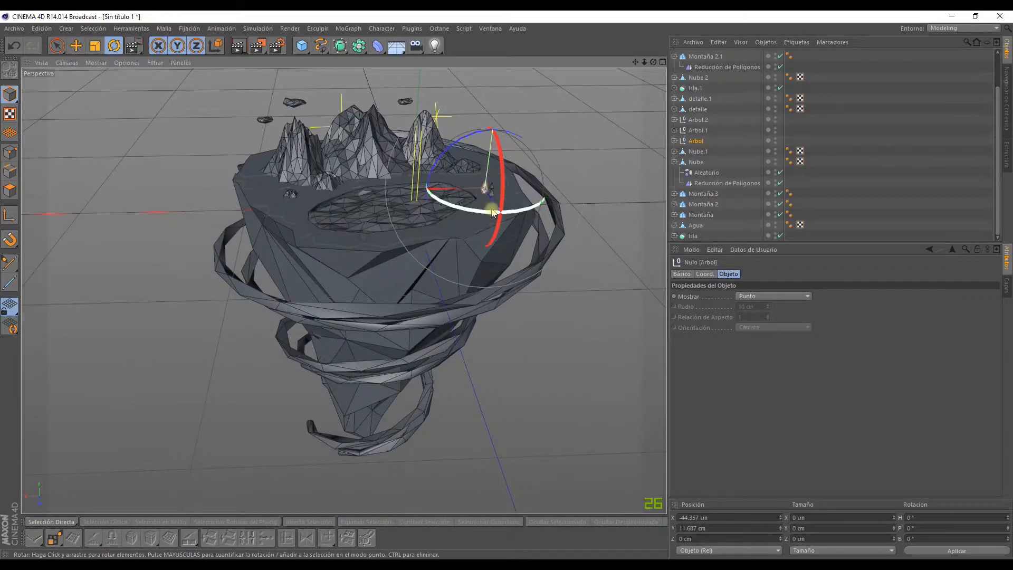
left_click(509, 361)
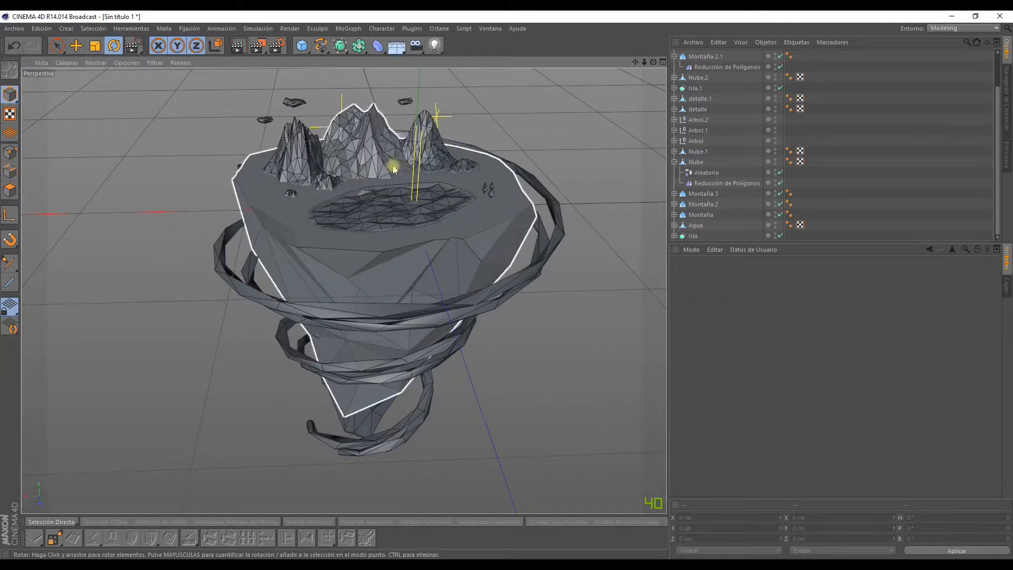
- Switch the interface to the Standard layout and collapse the Montaña 2.3, Montaña 2.2, Montaña 2.1 and Nube hierarchies
left_click(943, 29)
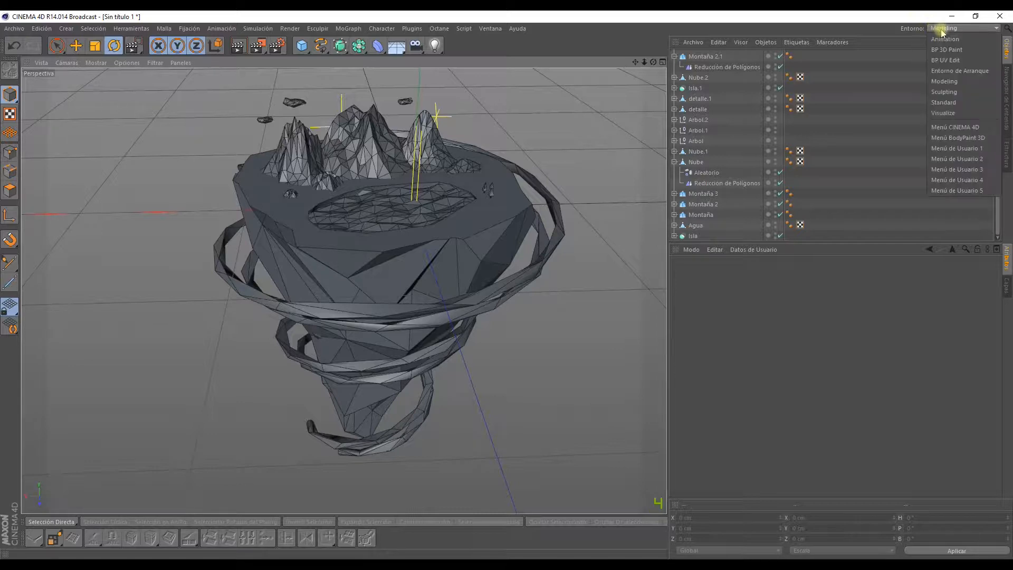
left_click(957, 103)
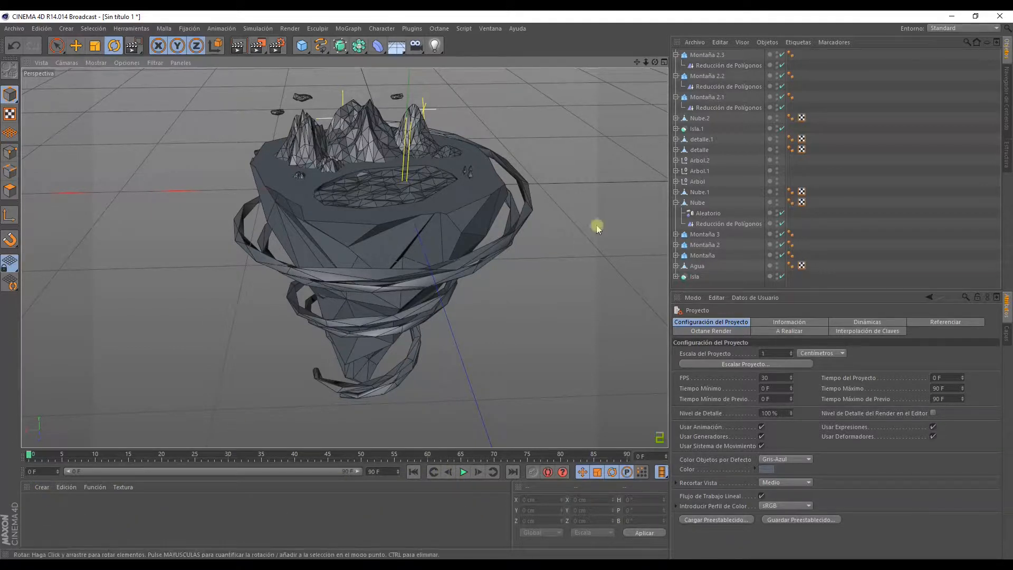
left_click(676, 76)
left_click(676, 55)
left_click(676, 76)
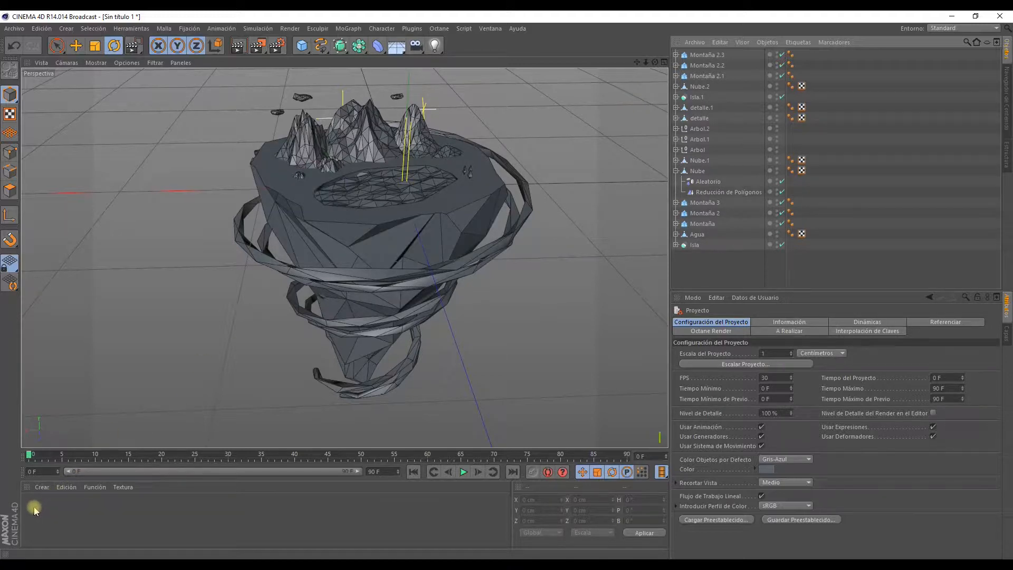
left_click(676, 171)
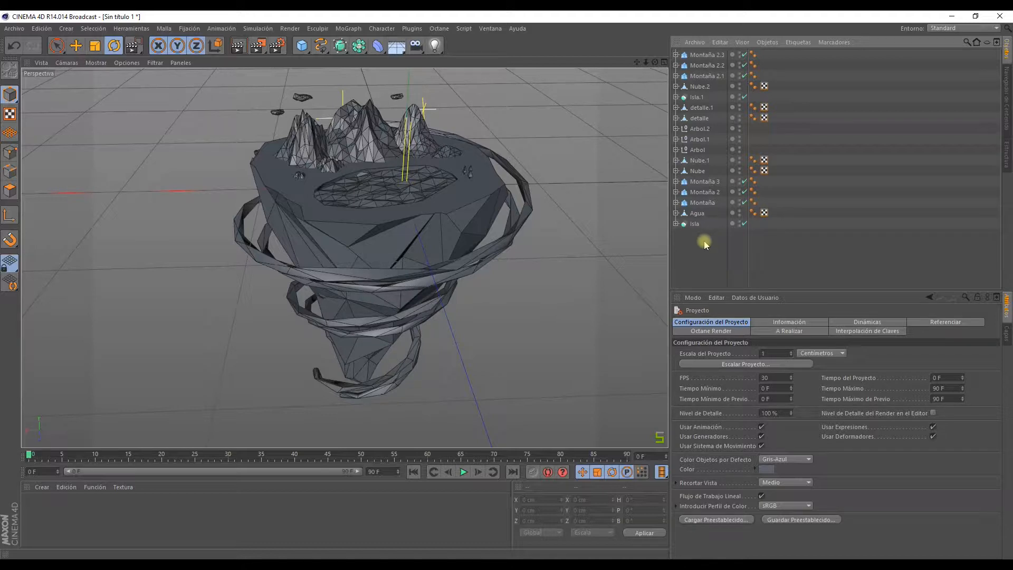
- Create a new material and rename it "isla" in the material editor
left_click(38, 488)
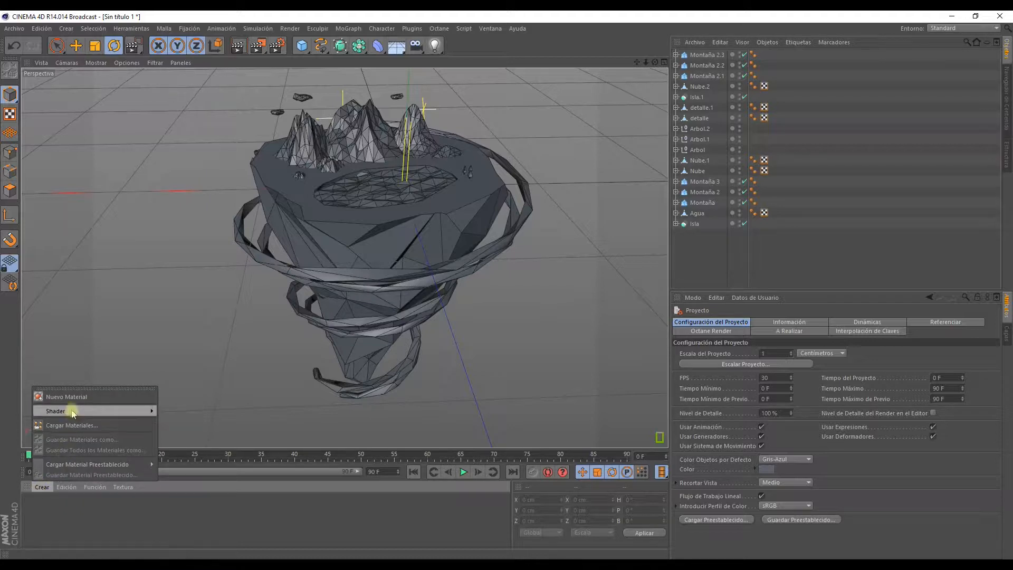
mouse_move(75, 407)
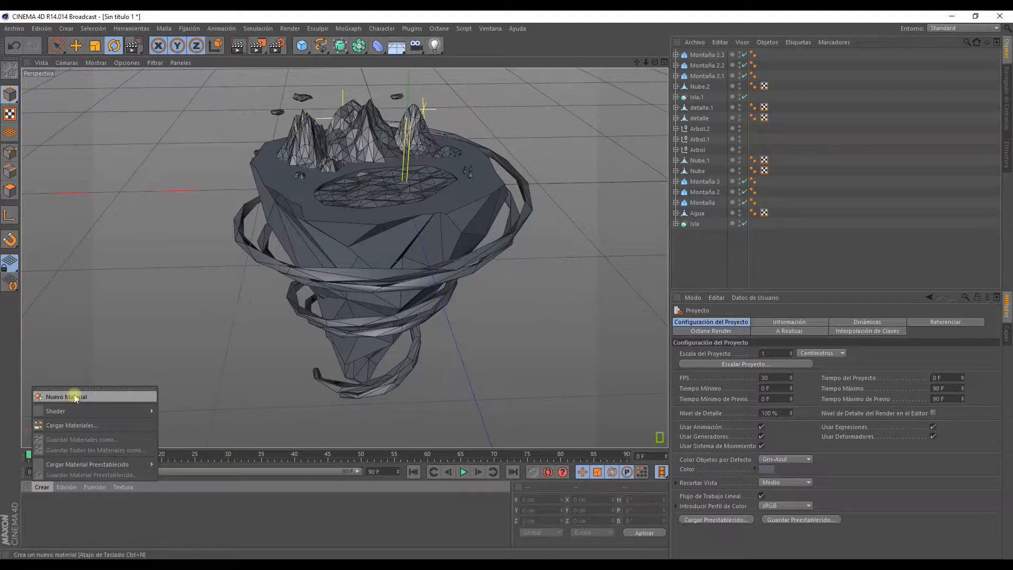
left_click(74, 397)
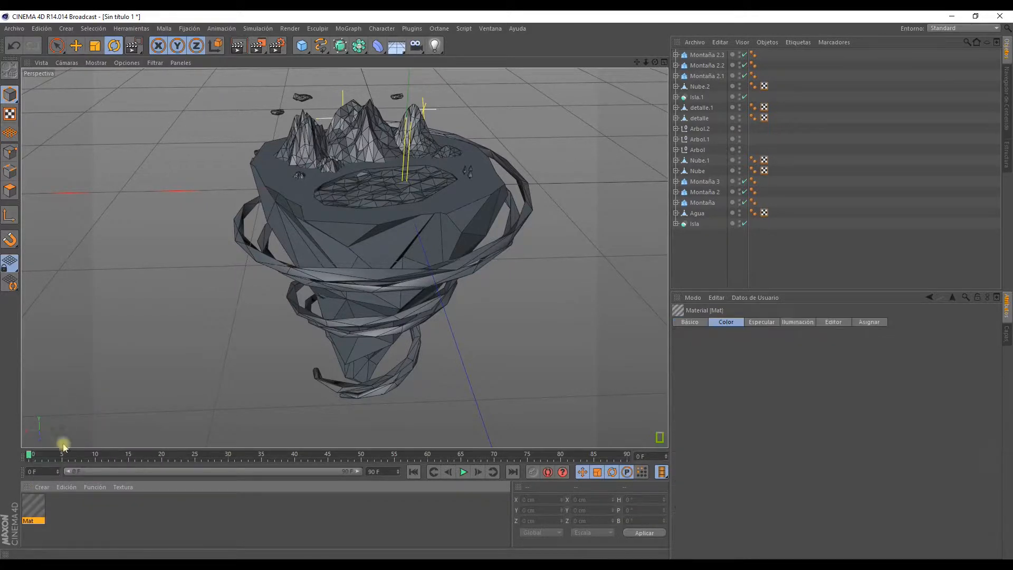
double_click(34, 507)
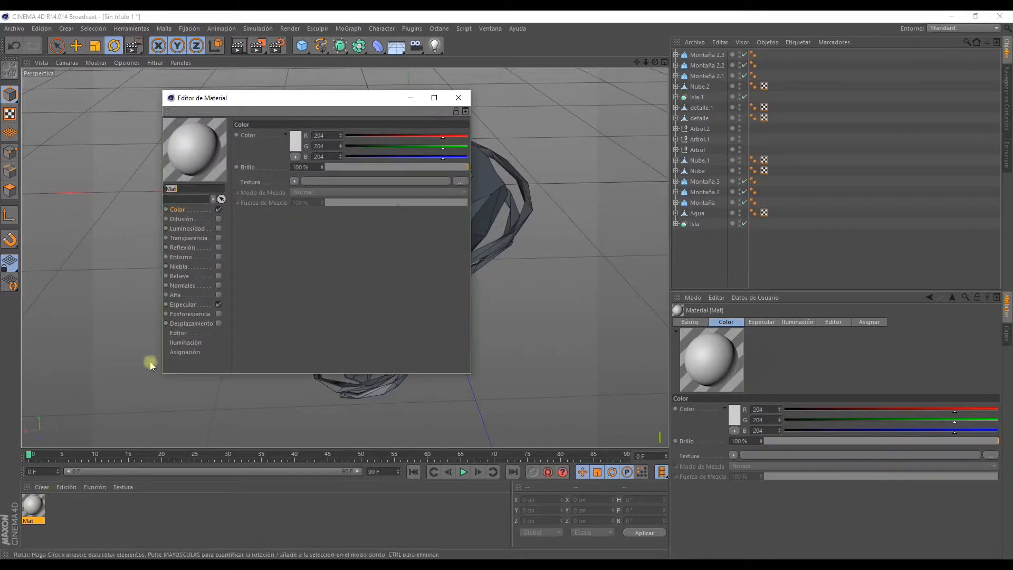
left_click(139, 193)
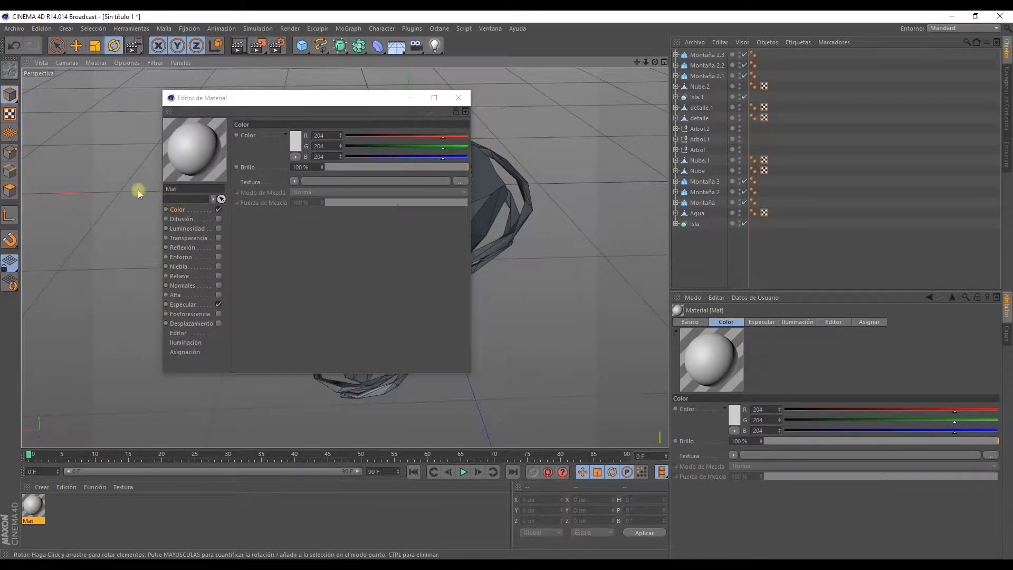
key("i")
key("l")
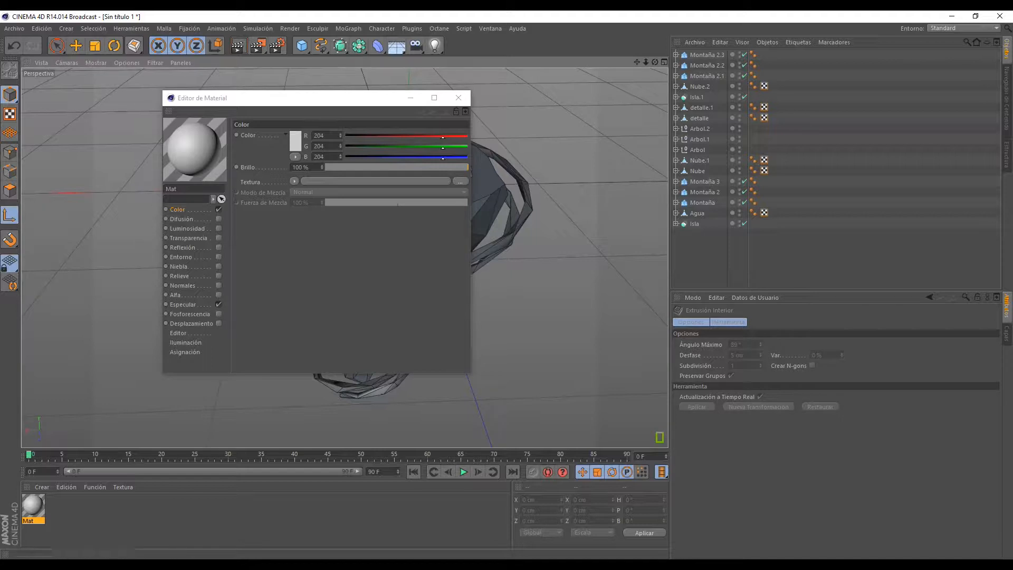
double_click(172, 188)
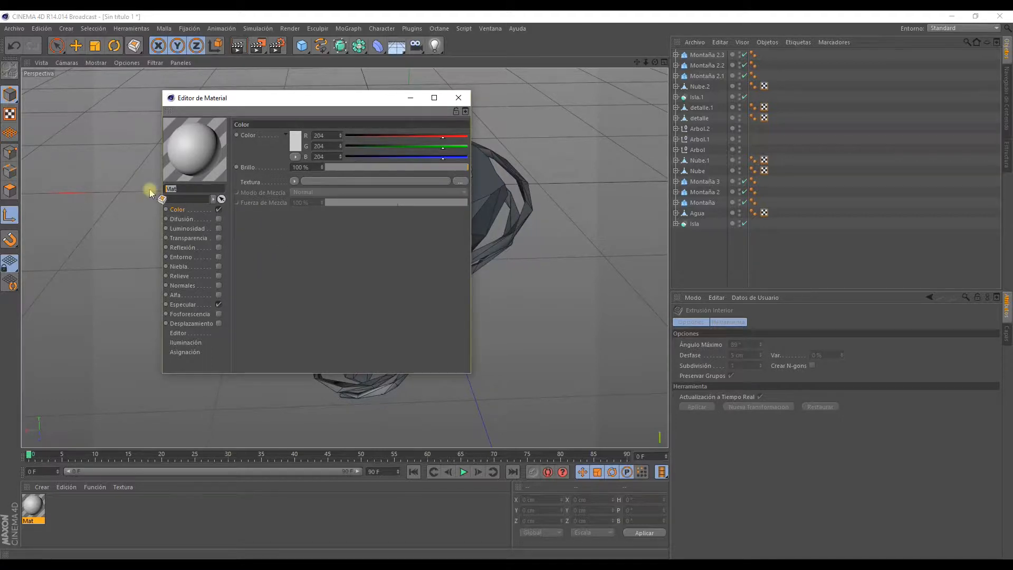
type("isla")
key("Return")
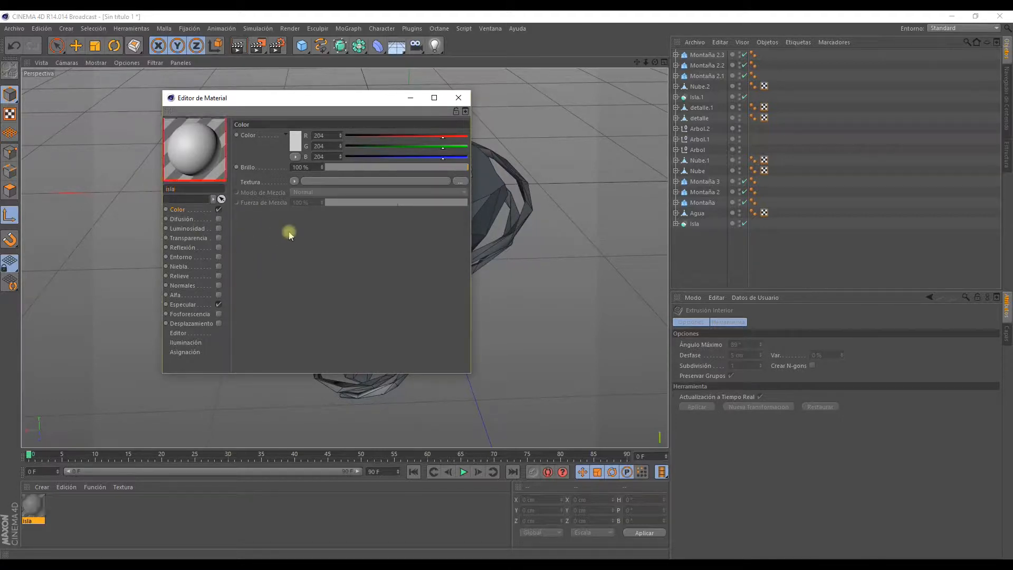
- Set the isla material's colour to dark reddish brown (RGB 65, 29, 29) and apply it to the island body
left_click(294, 145)
left_click(266, 147)
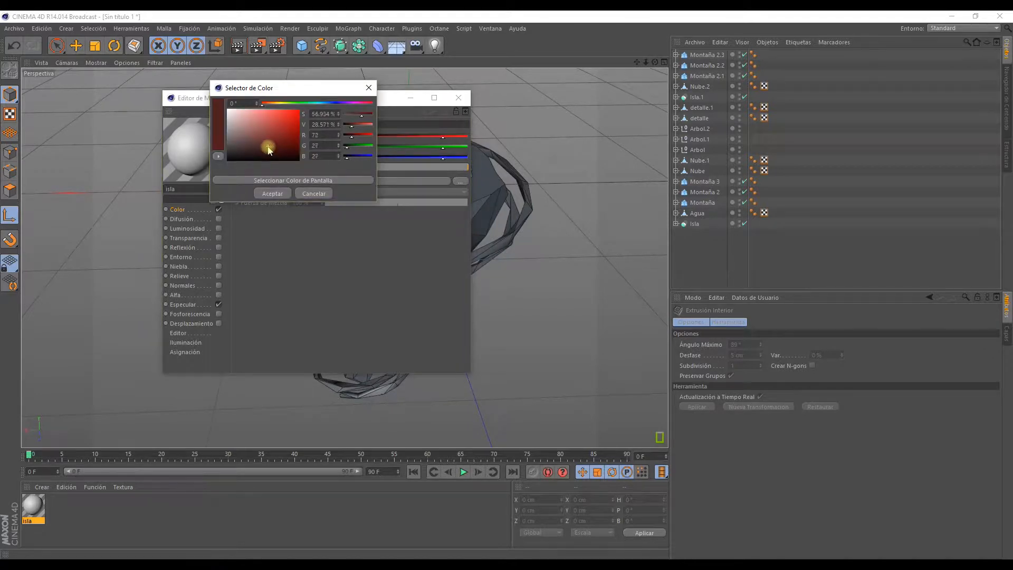
left_click(273, 194)
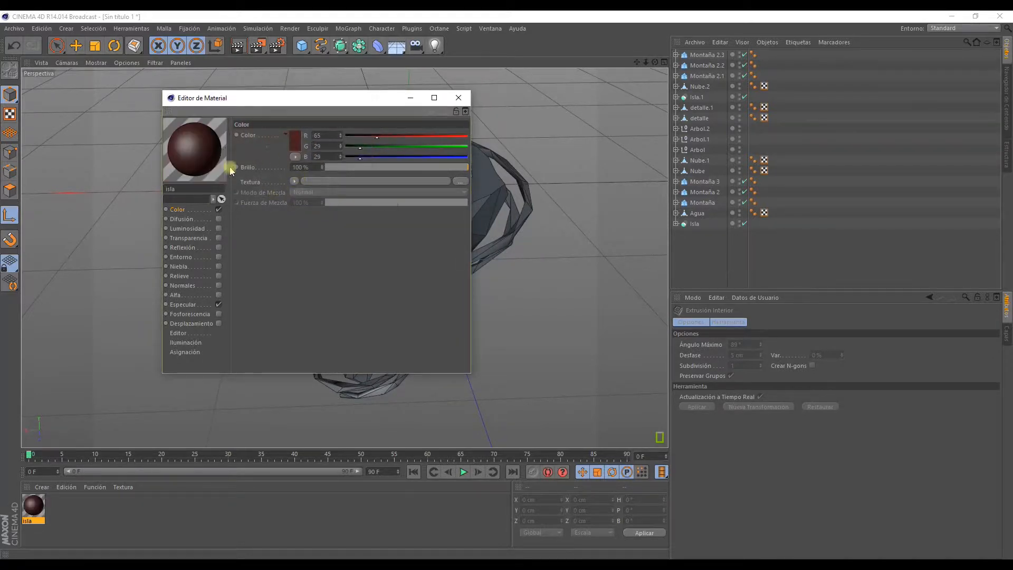
left_click(459, 99)
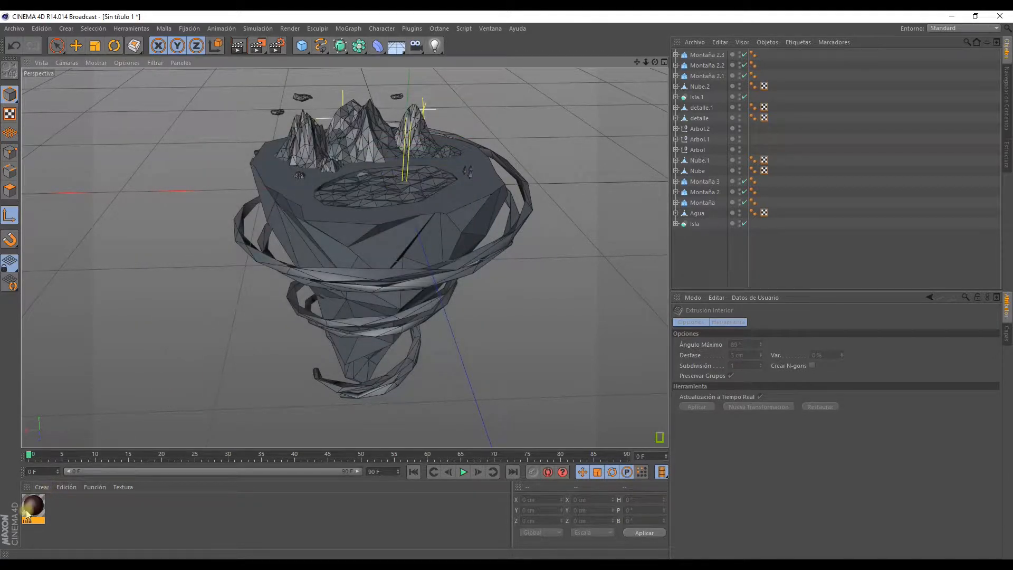
left_click_drag(29, 513, 324, 281)
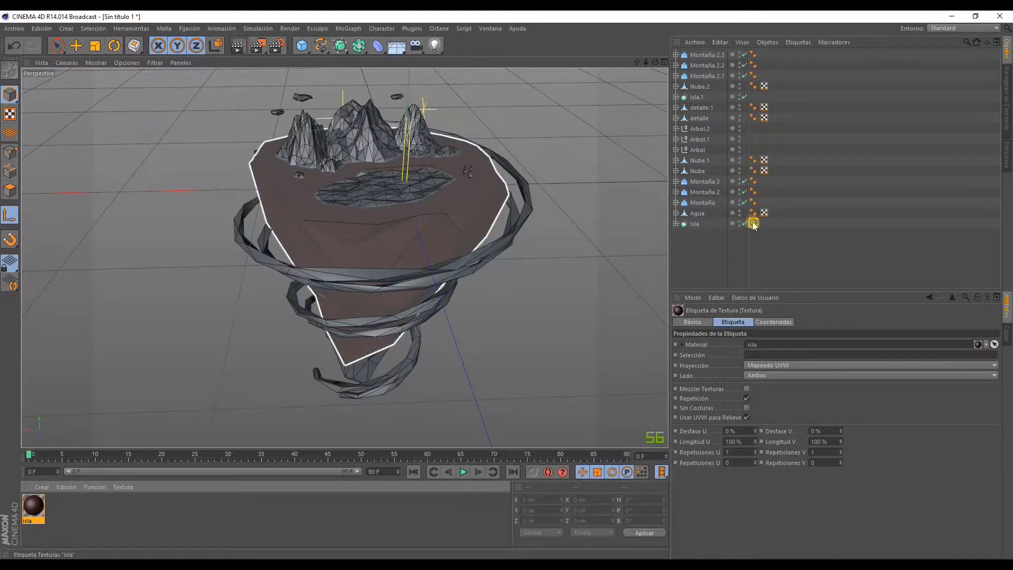
- Load a Gradiente shader as the isla material's colour texture and open the shader's properties
double_click(39, 509)
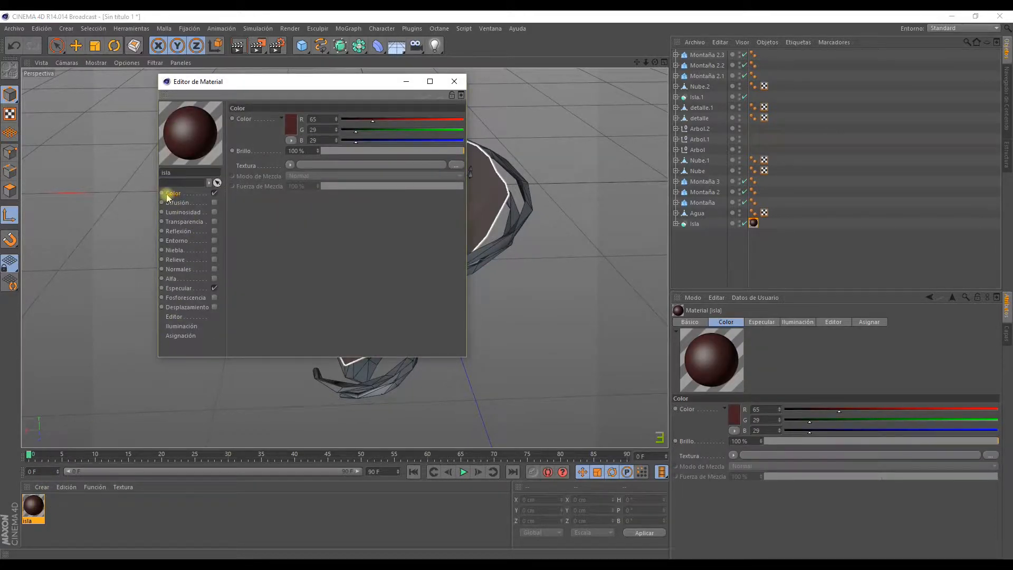
left_click(290, 165)
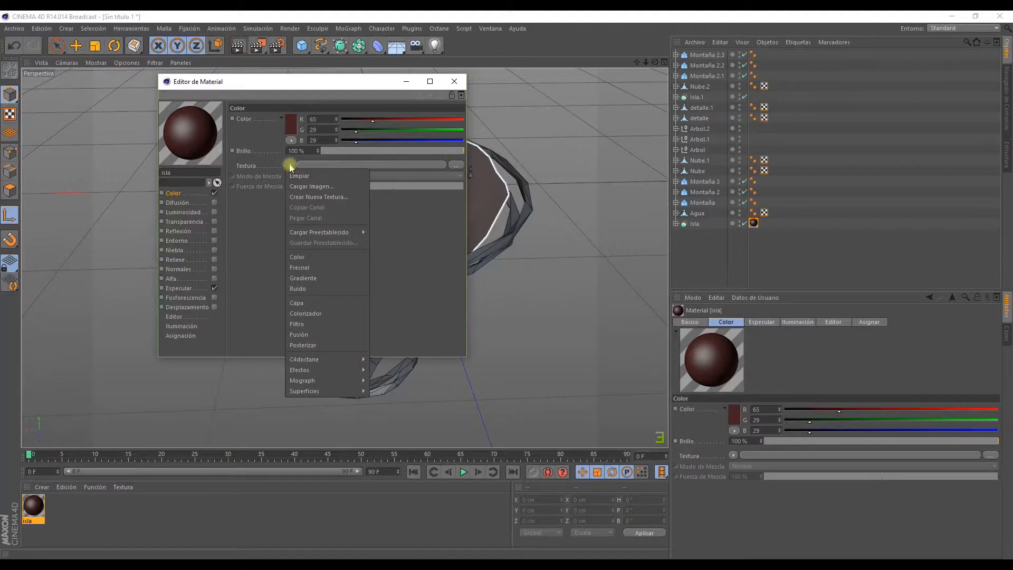
left_click(305, 279)
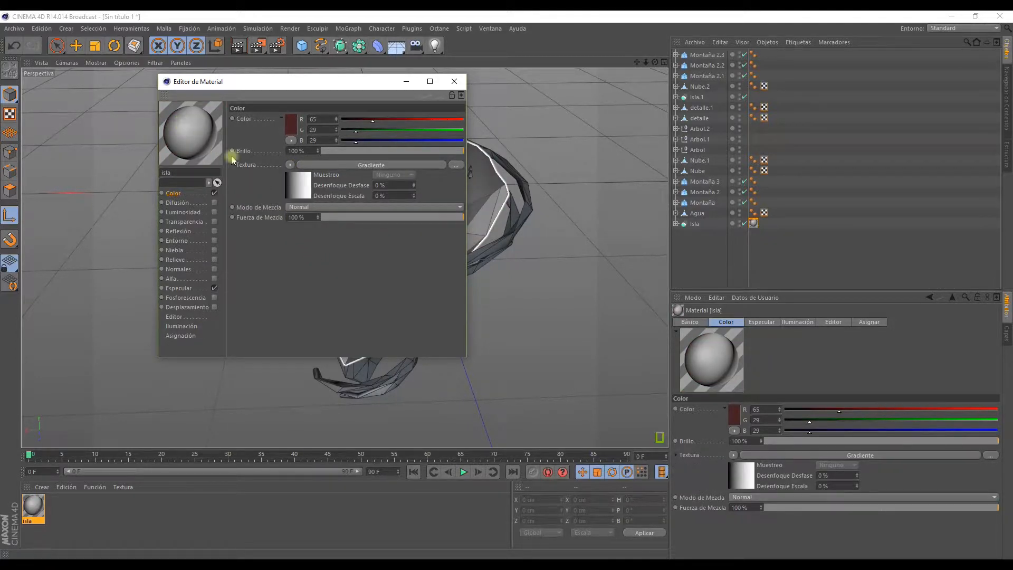
left_click(300, 188)
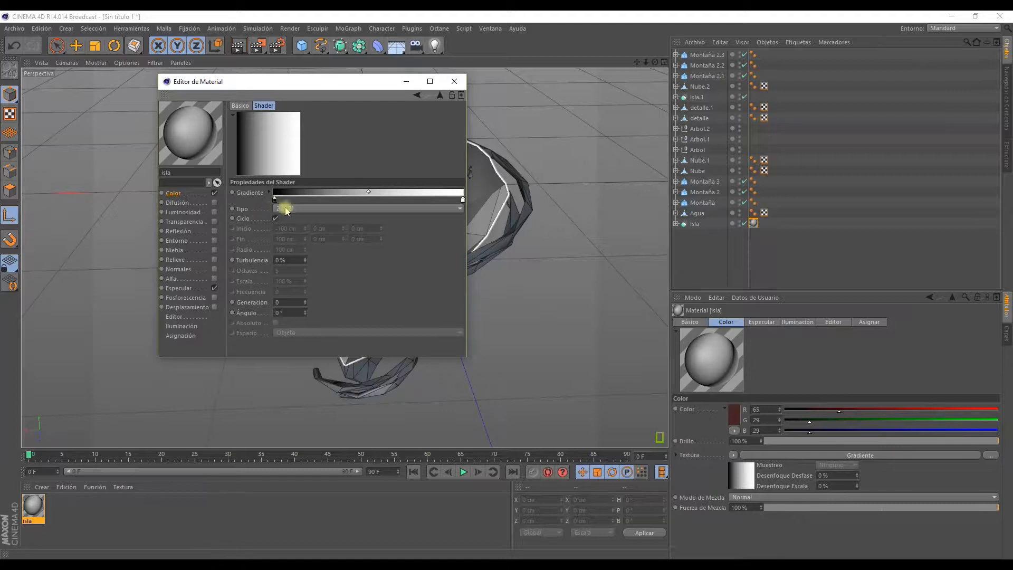
- Try the 2D - Circular gradient type on the isla material, and change the type to 2D - Estrella
left_click(288, 209)
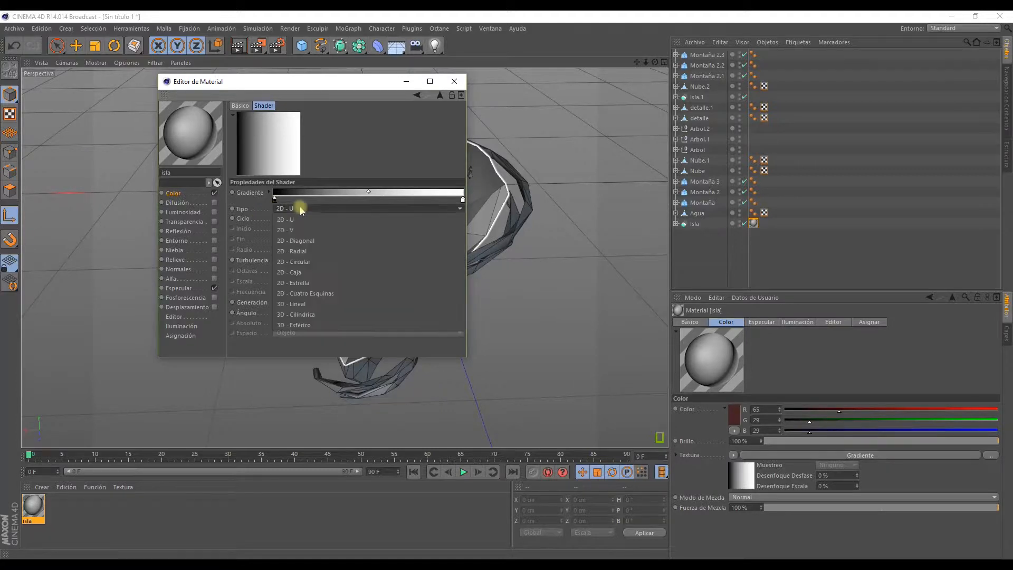
left_click(304, 263)
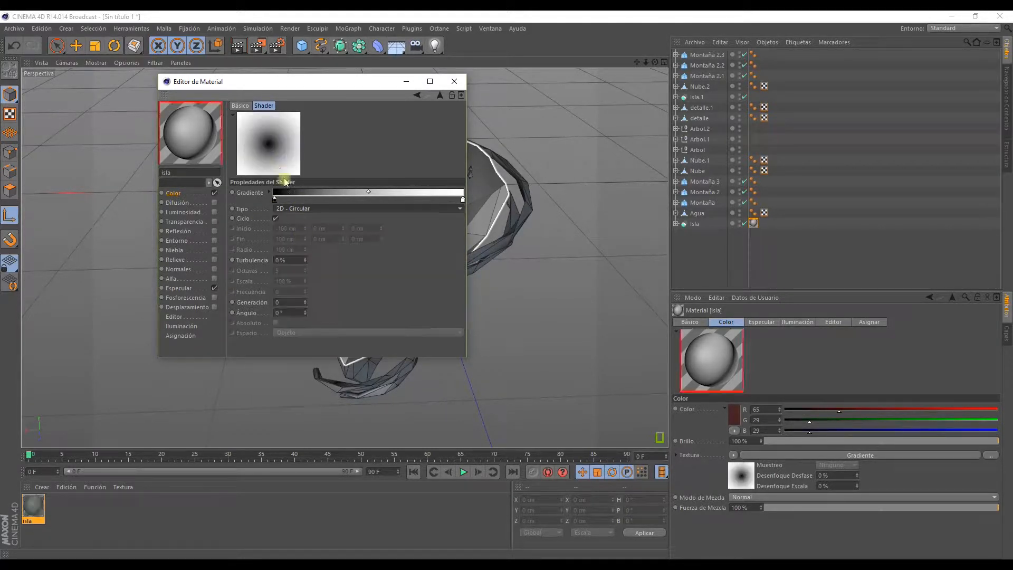
left_click(291, 209)
left_click(299, 282)
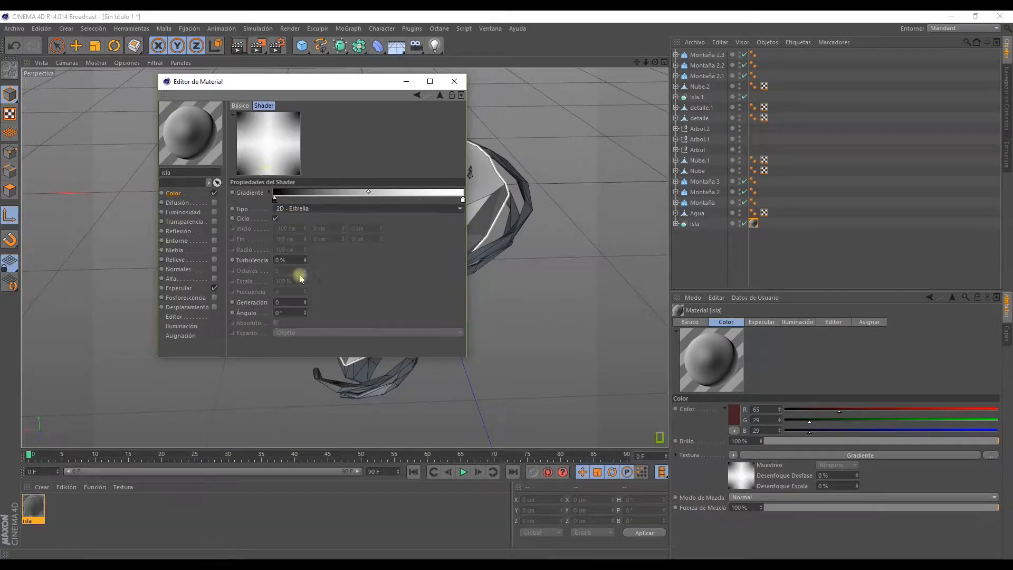
- Set the isla gradient type to 2D - V and change its first knot to dark brown, about RGB 54, 40, 40
left_click(291, 209)
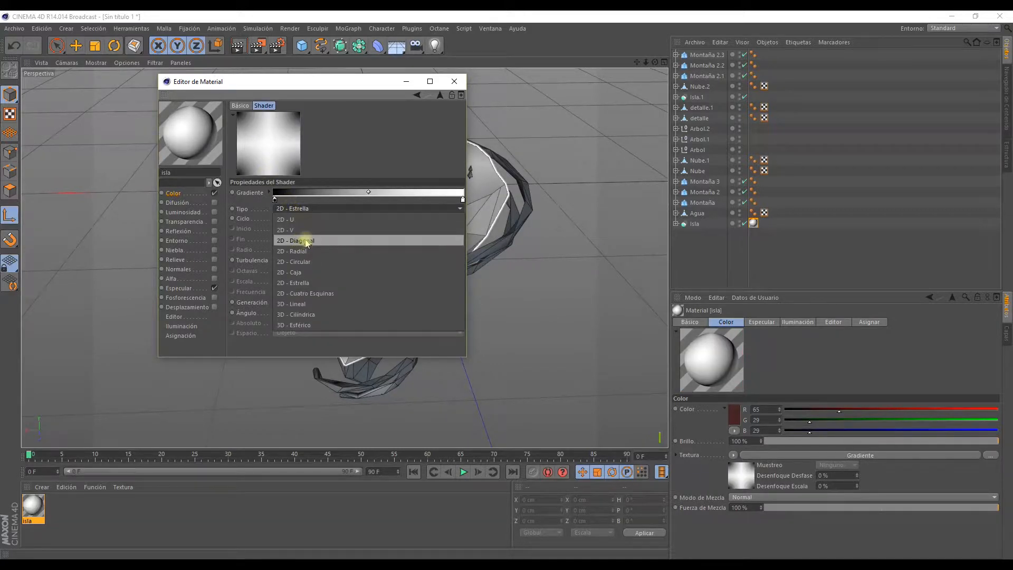
left_click(297, 231)
double_click(275, 200)
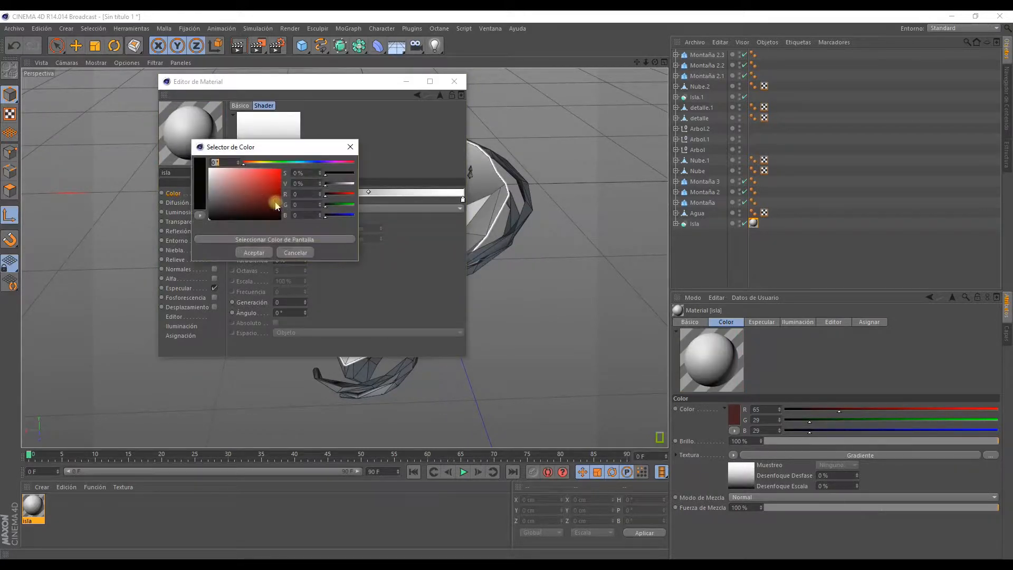
left_click(260, 205)
left_click_drag(236, 213, 231, 213)
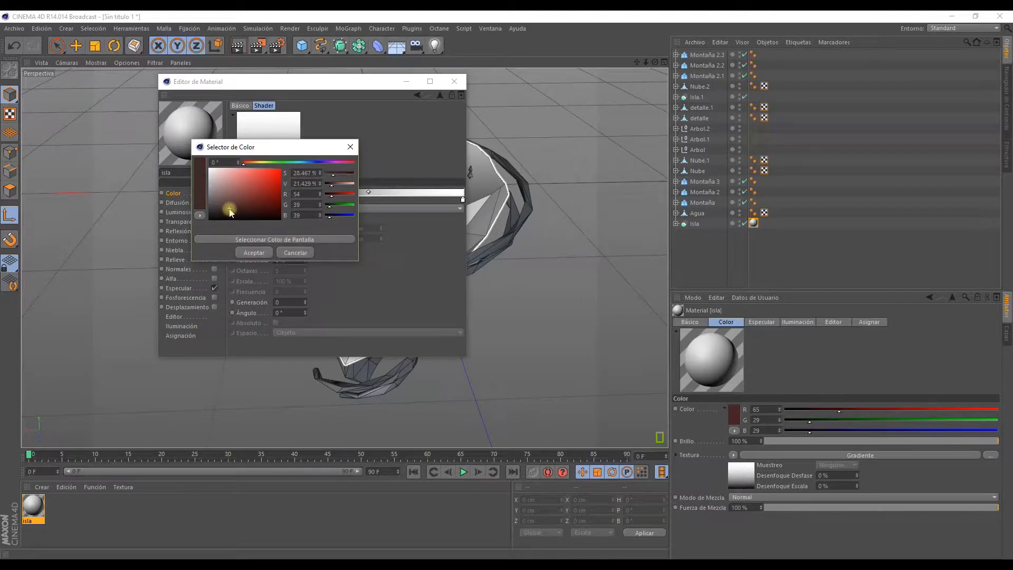
left_click(251, 253)
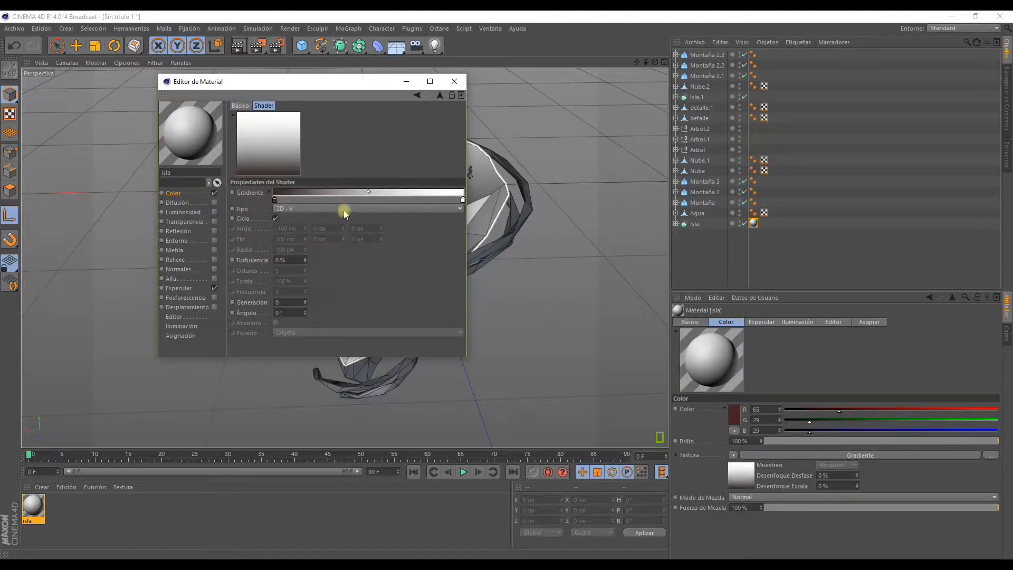
- Add a middle knot to the isla gradient in muted reddish brown, about RGB 135, 101, 101
double_click(369, 199)
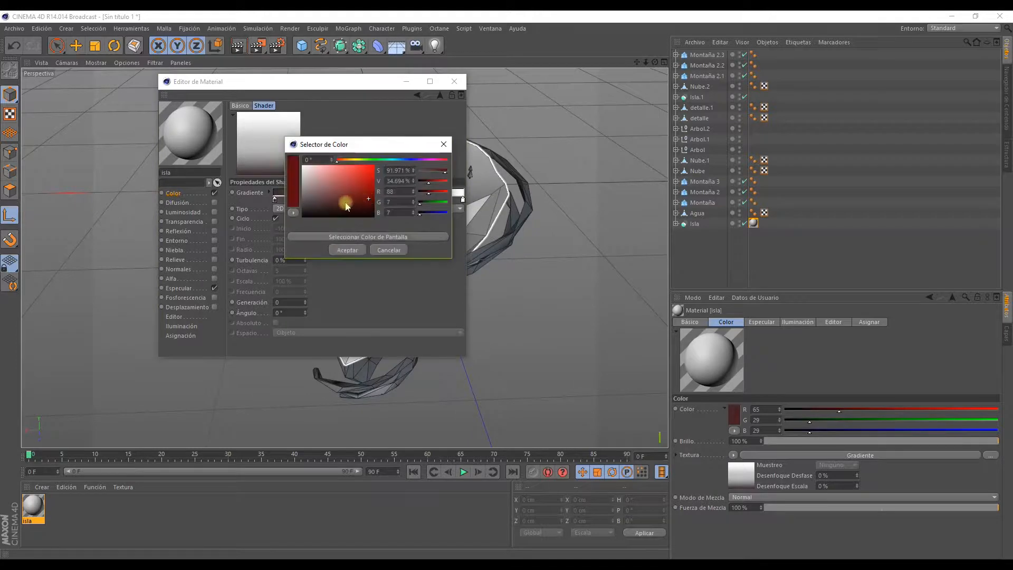
left_click(322, 197)
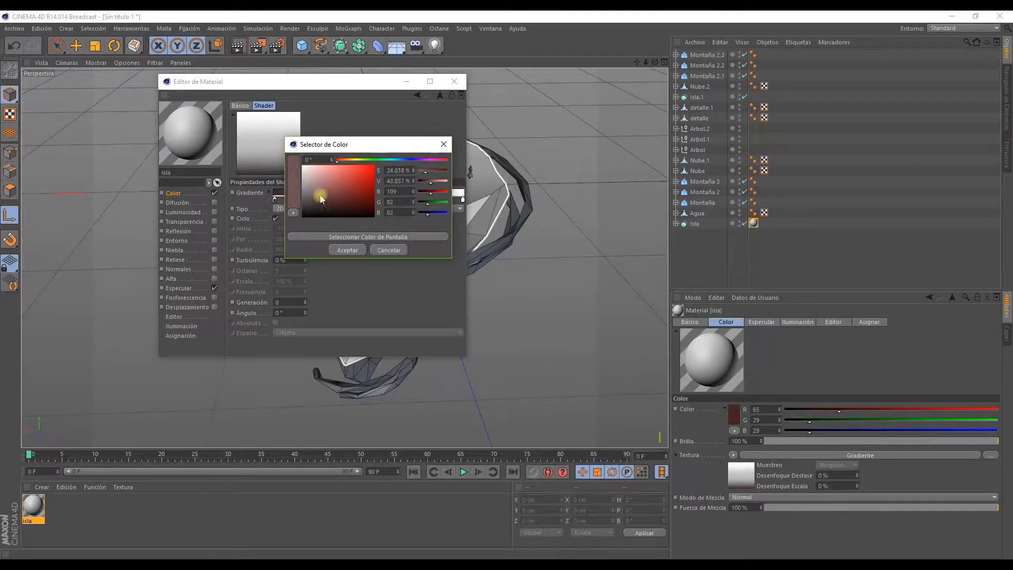
left_click_drag(320, 198, 320, 194)
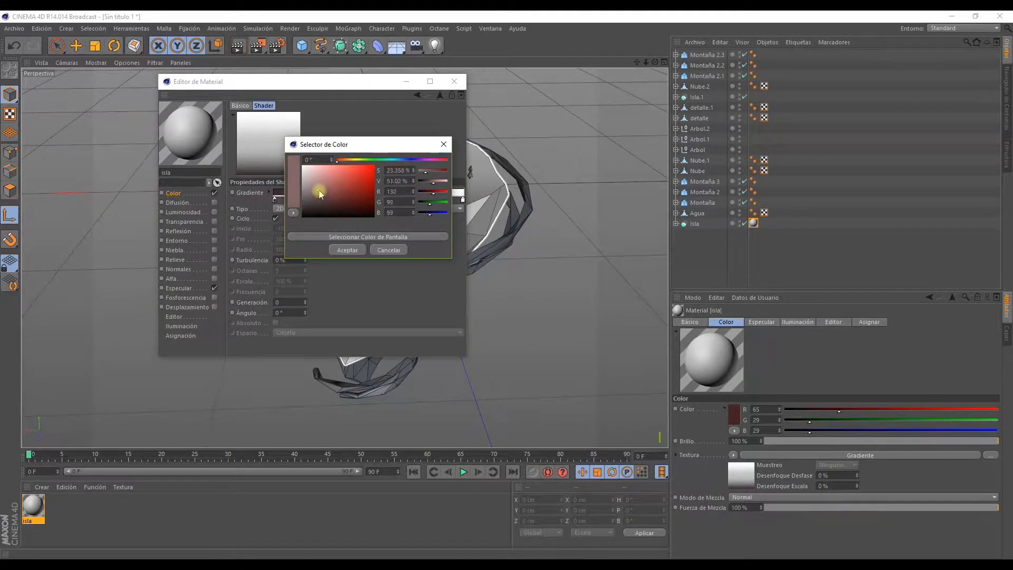
left_click(345, 252)
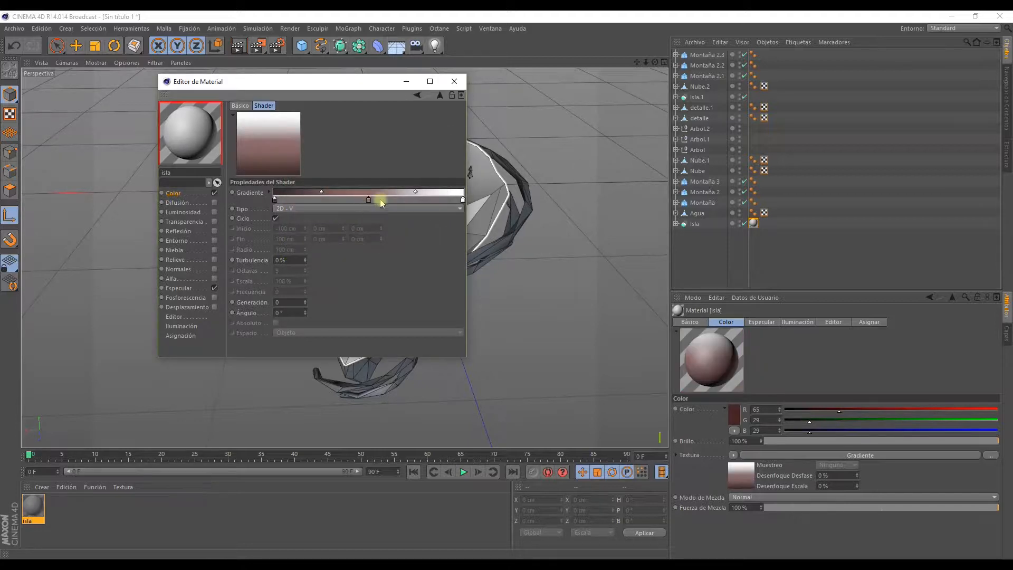
- Set the isla gradient's end knot to pale pink, about RGB 184, 157, 157, and close the material editor
double_click(463, 200)
left_click_drag(419, 192, 409, 183)
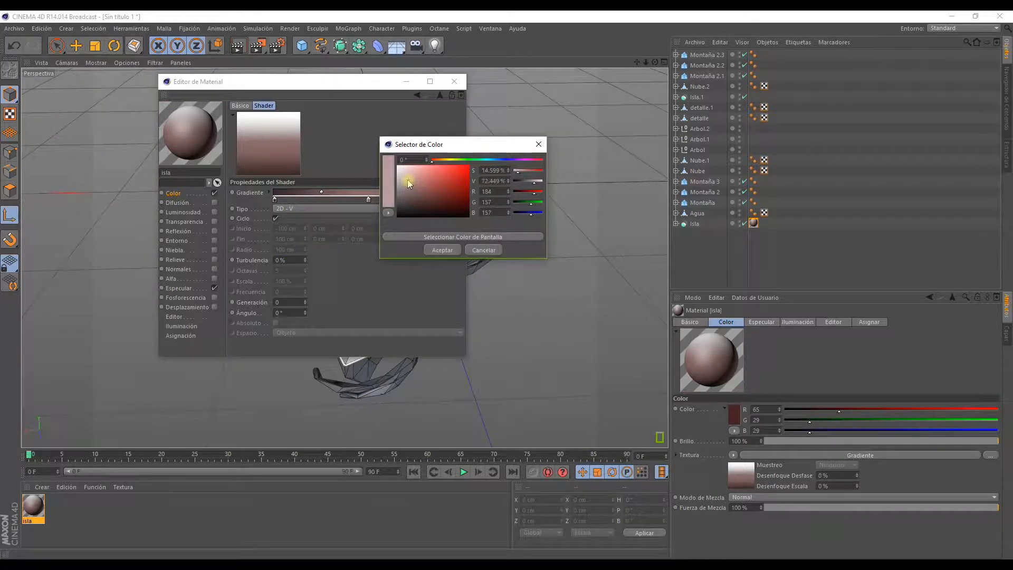
left_click(442, 250)
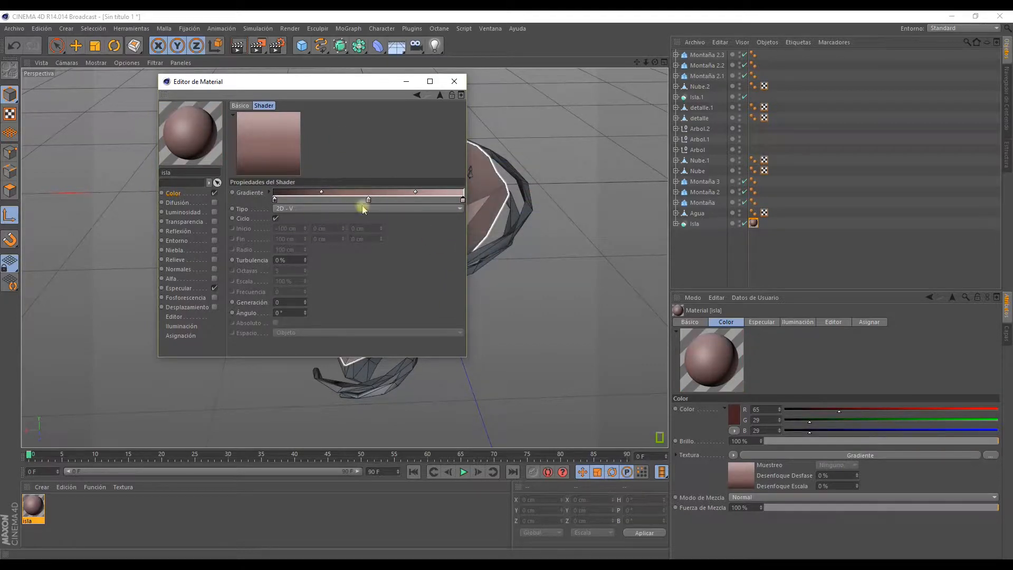
left_click(454, 81)
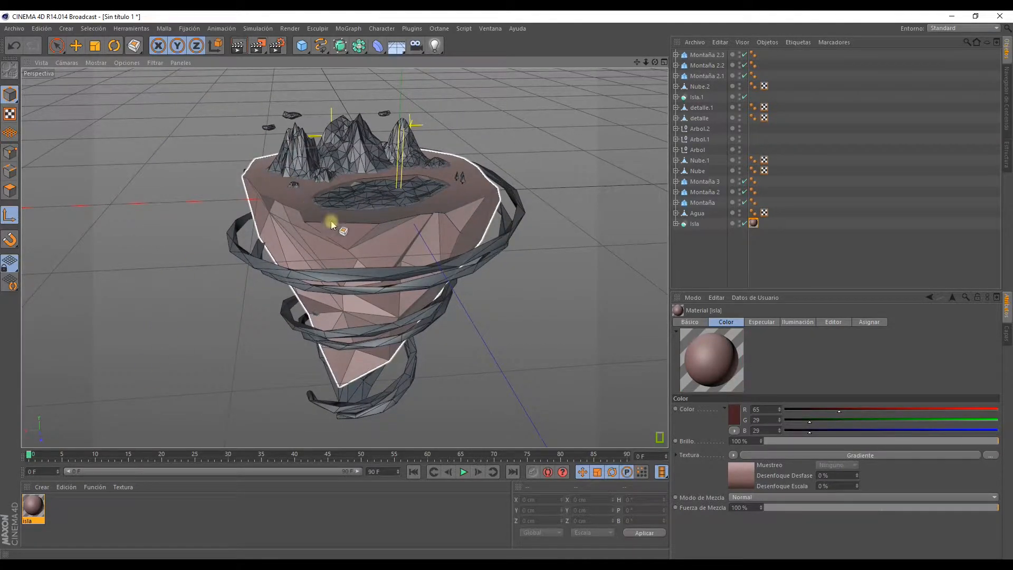
- Render the perspective view to examine the gradient material on the island
left_click_drag(353, 231, 349, 228, "alt")
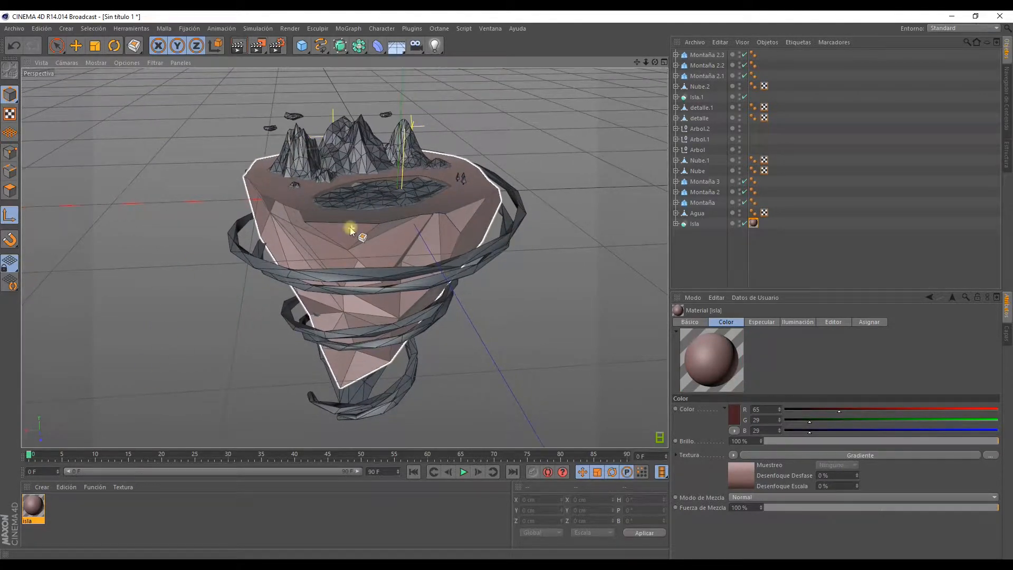
left_click(239, 47)
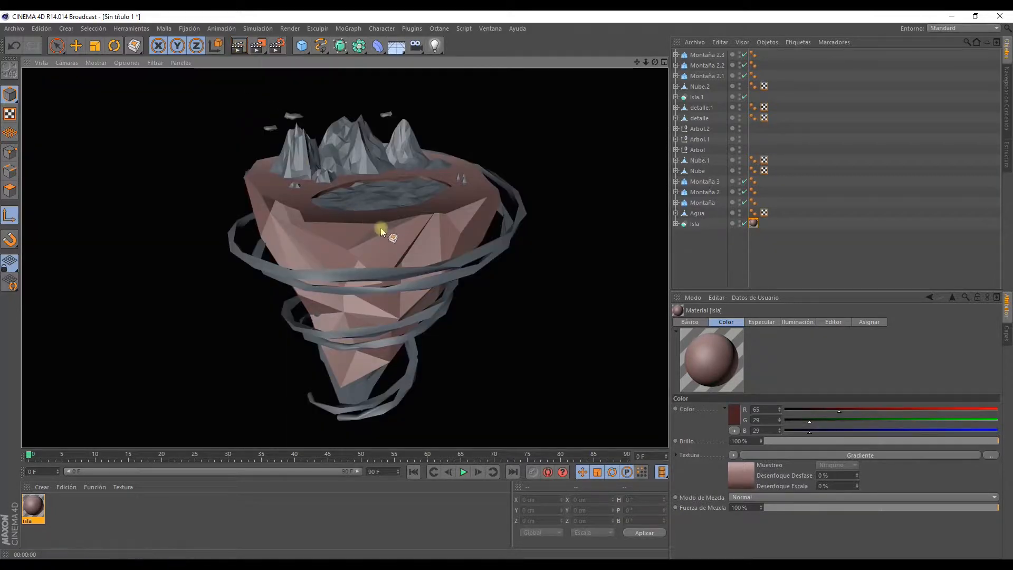
left_click_drag(362, 227, 417, 204, "alt")
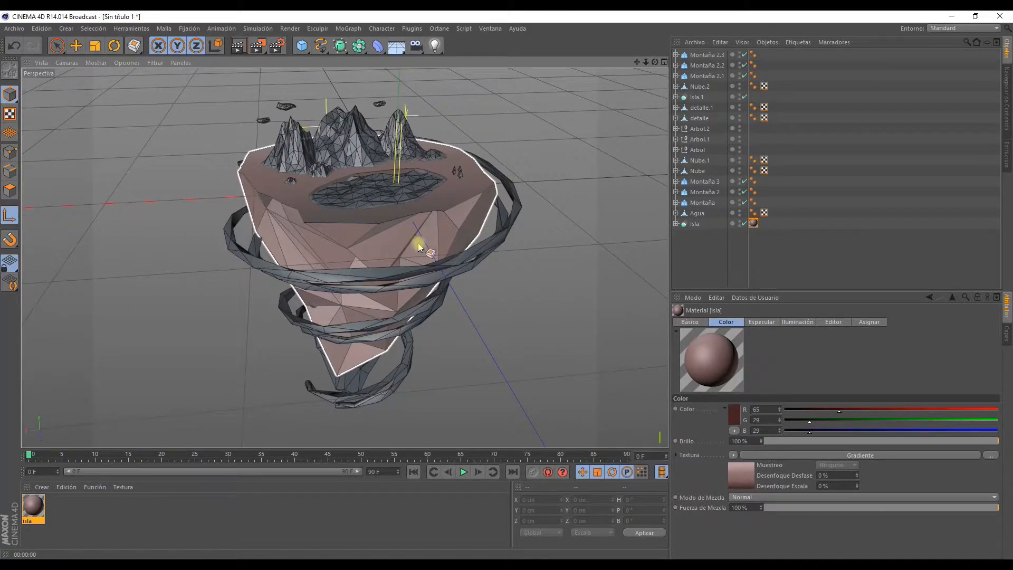
- Duplicate the isla material and rename the copy "isla parte baja"
left_click(41, 506)
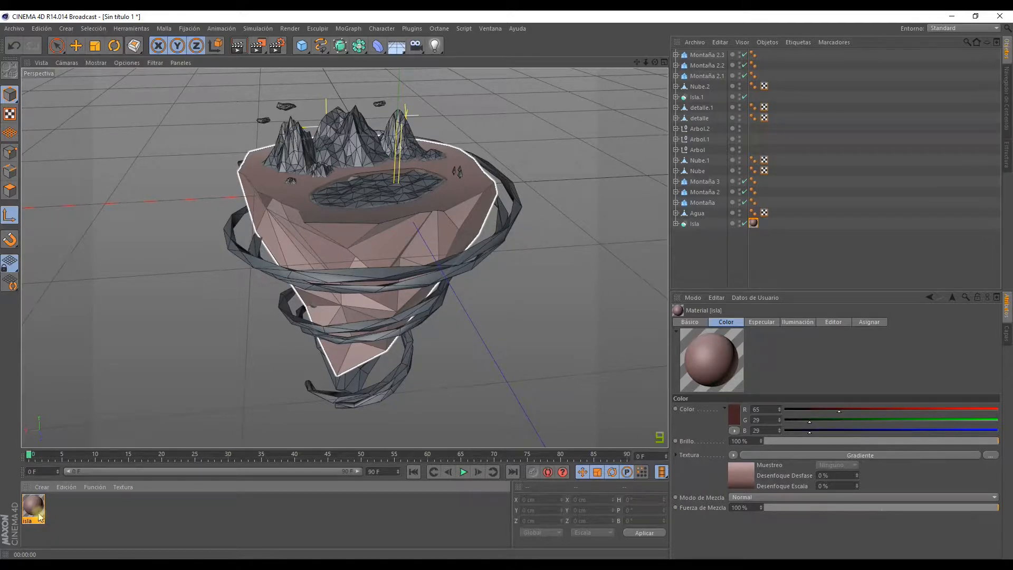
left_click_drag(35, 507, 51, 510)
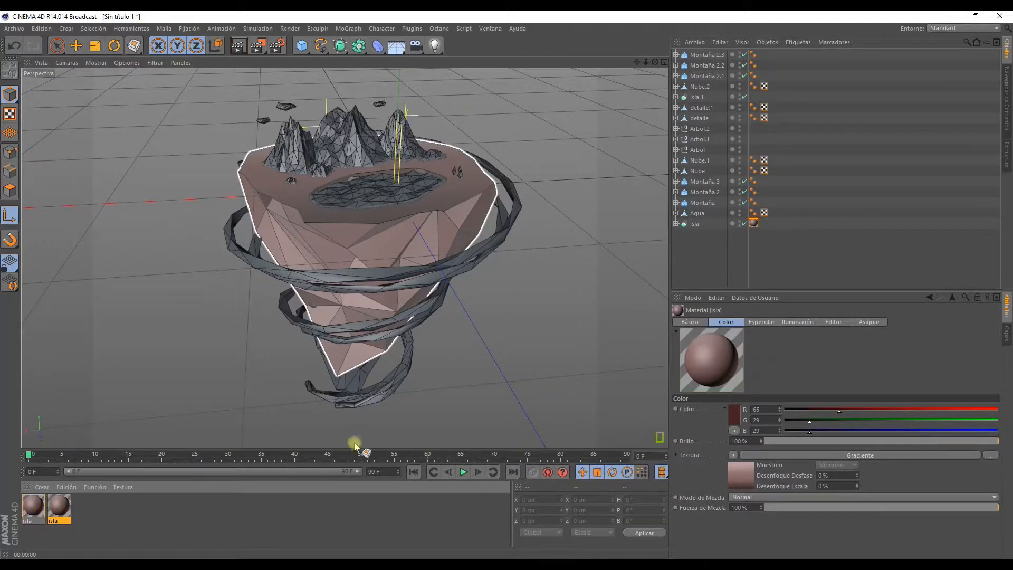
double_click(62, 511)
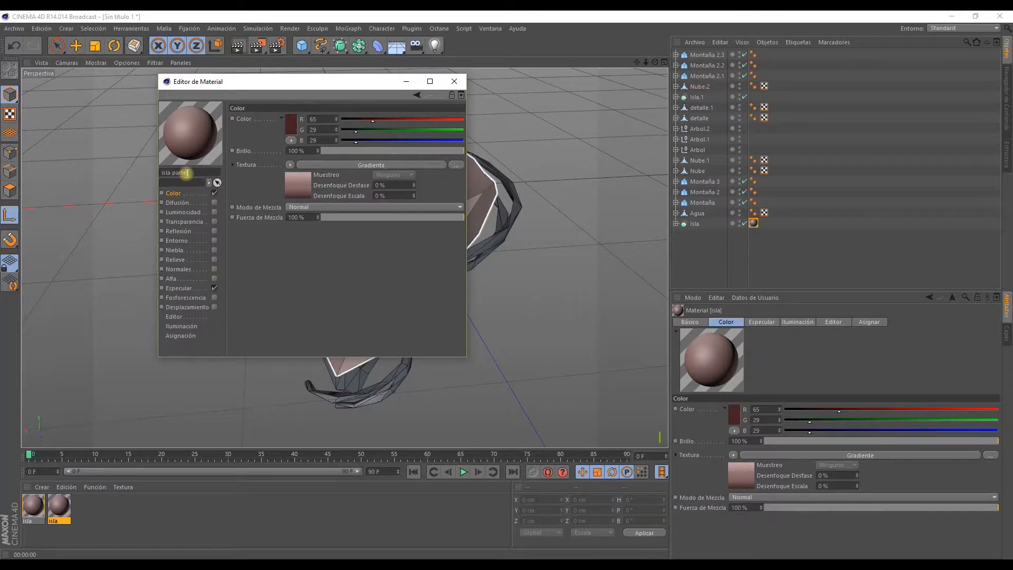
key("Return")
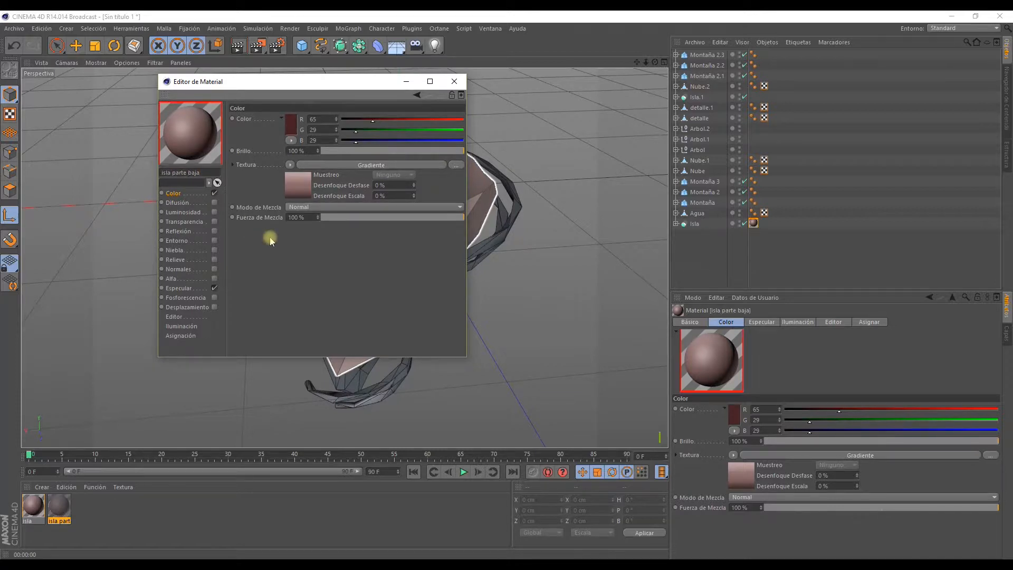
- Open the isla parte baja gradient and change its middle knot to a neutral medium grey, keeping the first knot's colour
left_click(308, 187)
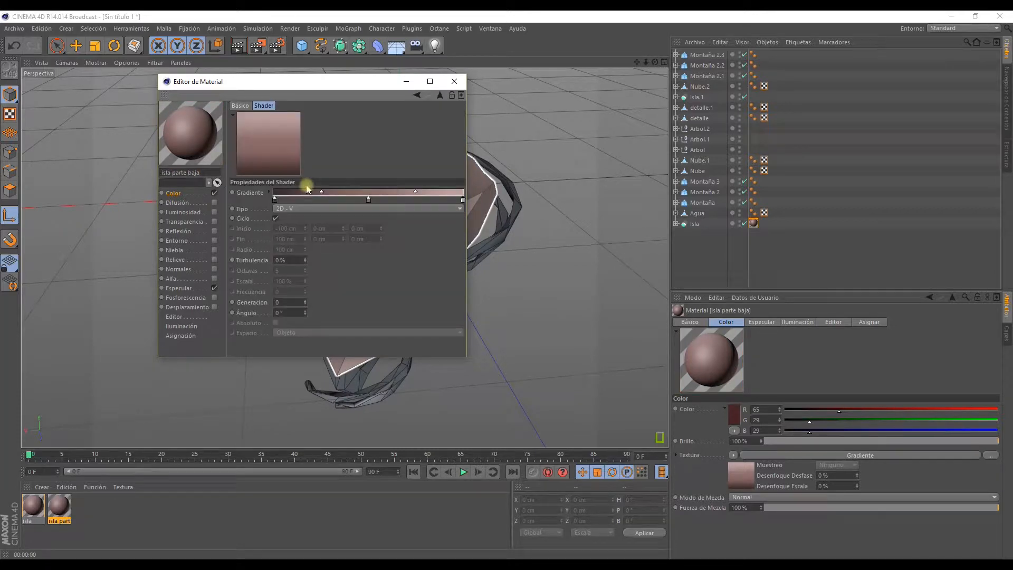
double_click(274, 201)
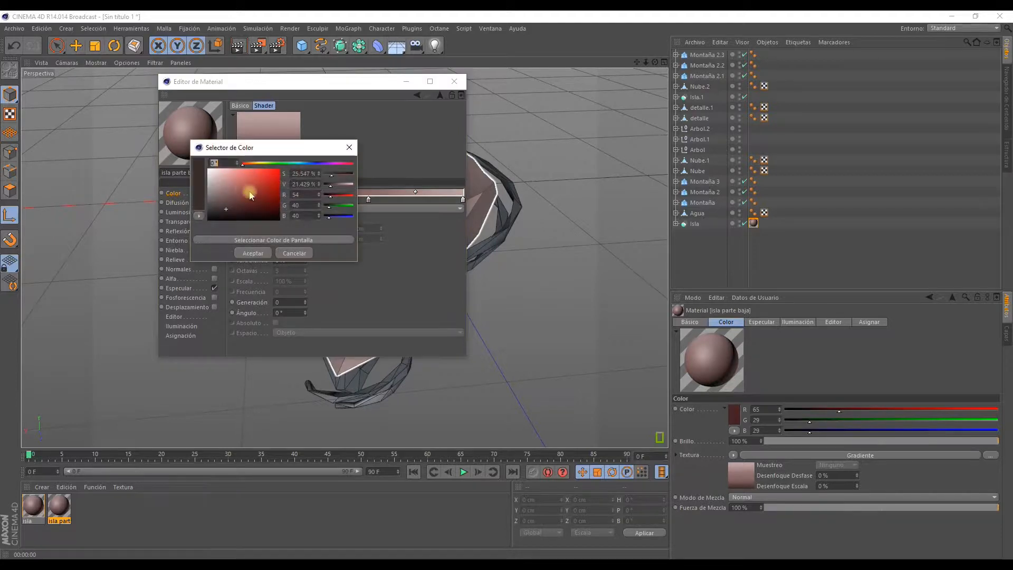
left_click(248, 253)
left_click(368, 201)
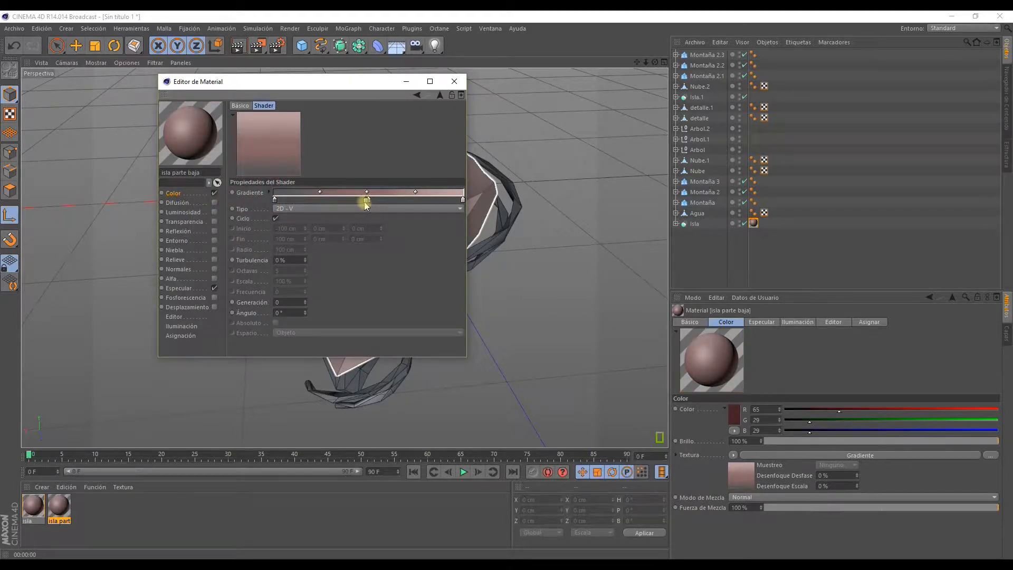
double_click(367, 200)
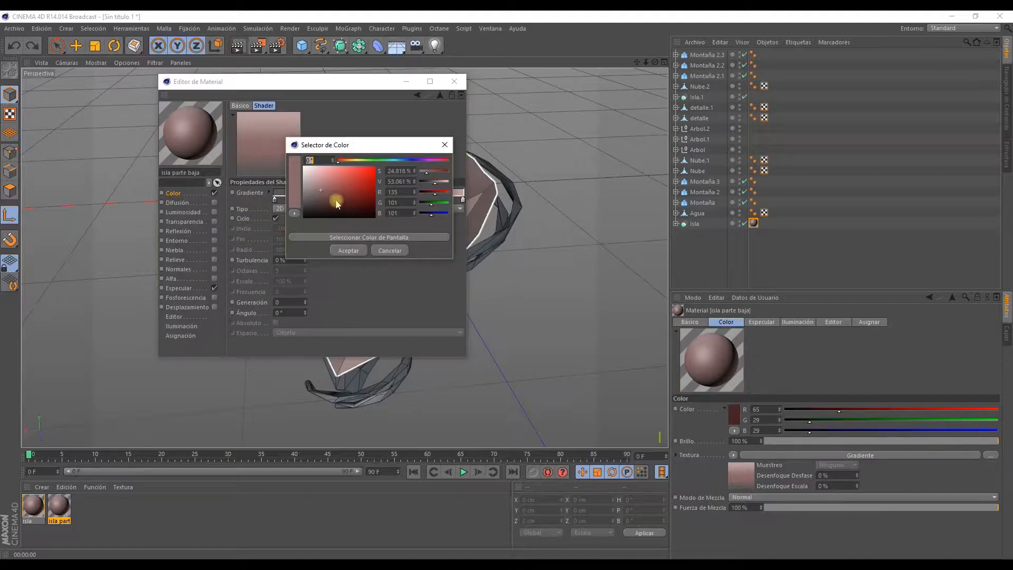
left_click_drag(318, 189, 307, 192)
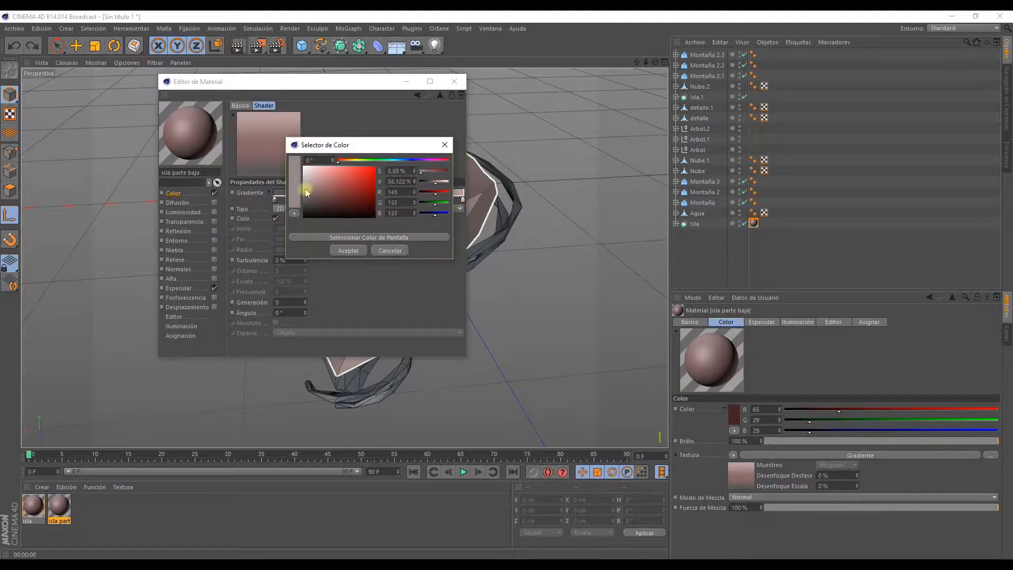
left_click(346, 249)
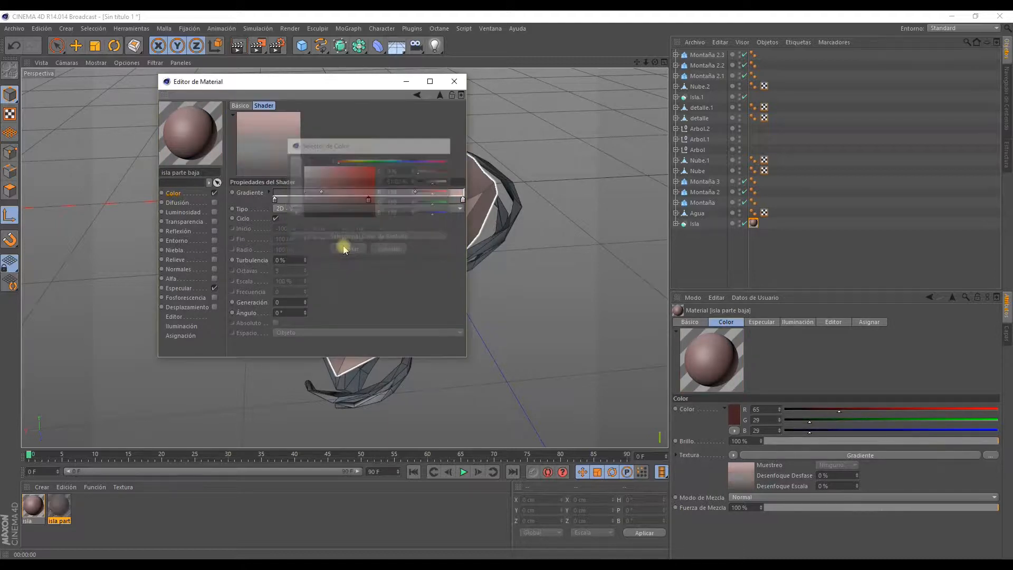
- Set the isla parte baja gradient's end knot to light grey, about RGB 163, 163, 163, and close the material editor
double_click(462, 201)
left_click_drag(402, 184, 388, 189)
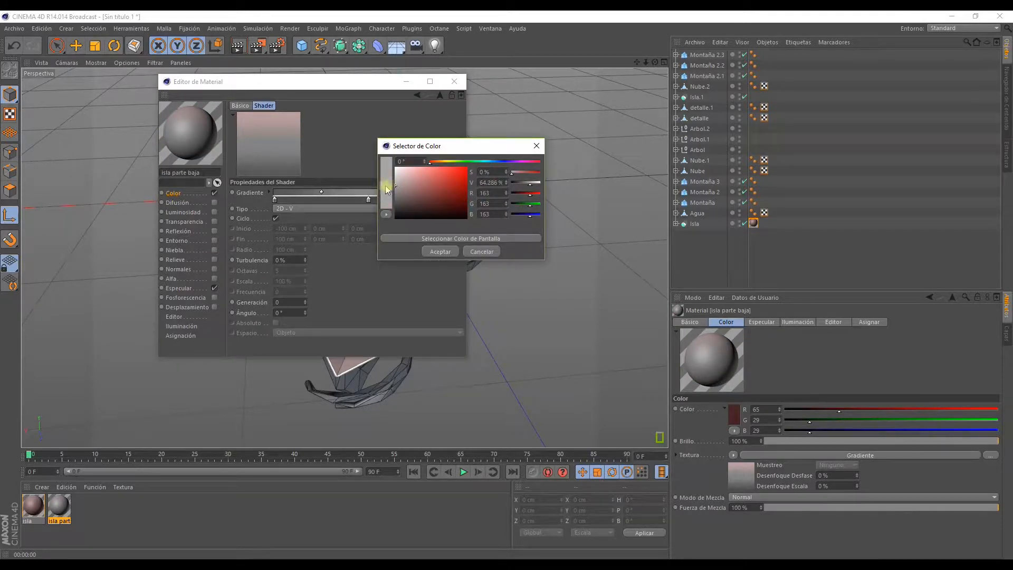
left_click(439, 249)
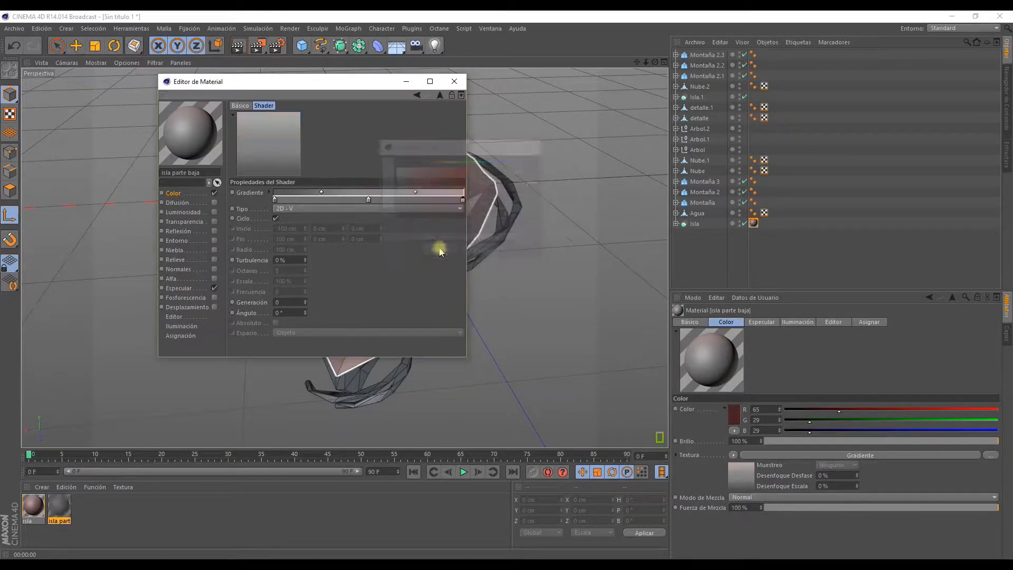
left_click(454, 80)
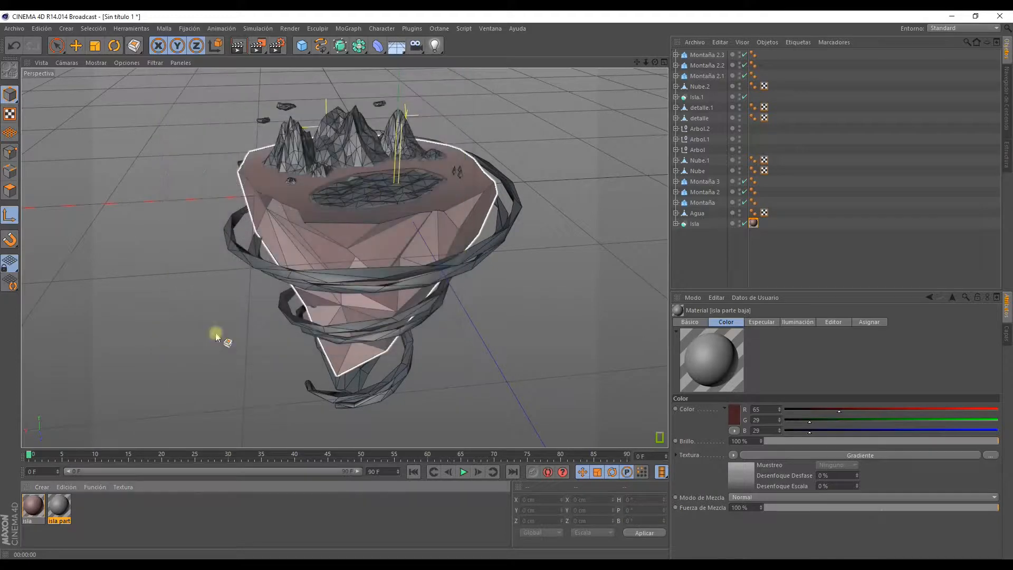
- Apply the isla parte baja material to the lower tip of the island, object Isla.1
left_click_drag(63, 504, 359, 370)
mouse_move(454, 284)
left_mouse_down("alt")
mouse_move(424, 316)
mouse_move(447, 295)
left_mouse_up("alt")
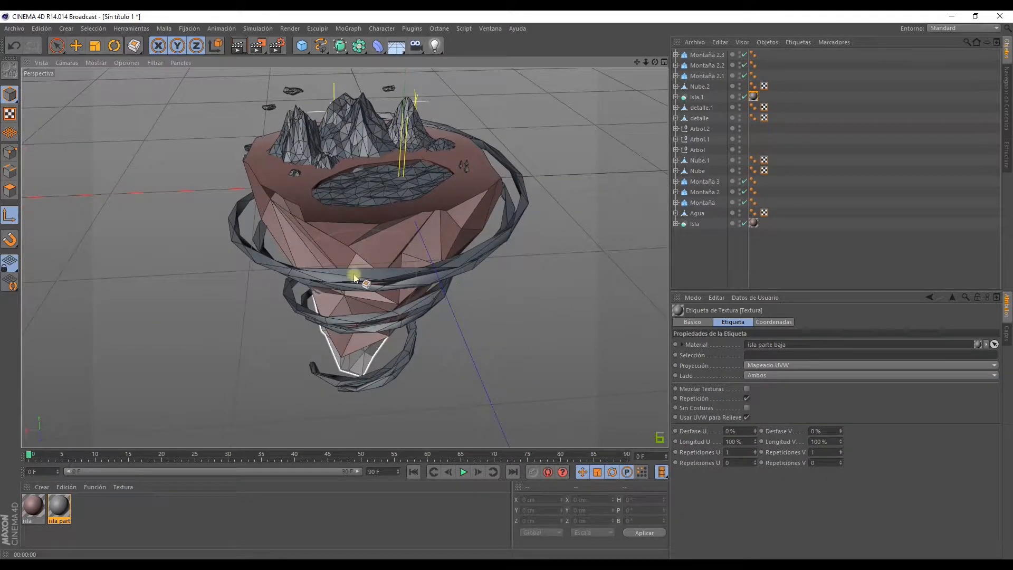
left_click_drag(117, 374, 41, 435, "alt")
- Duplicate the isla material again and open the copy's gradient shader properties
left_click_drag(33, 506, 79, 509)
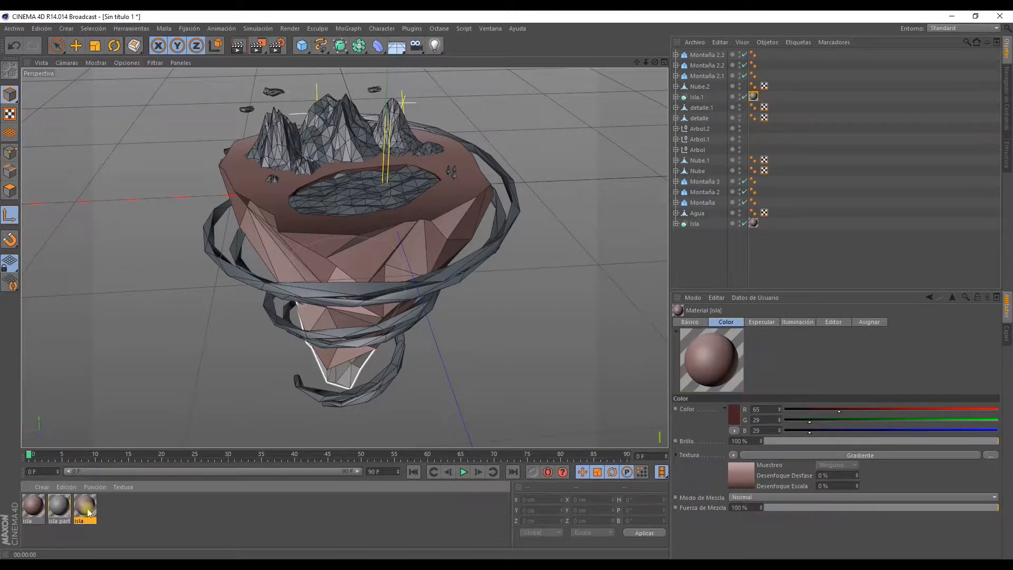
double_click(84, 506)
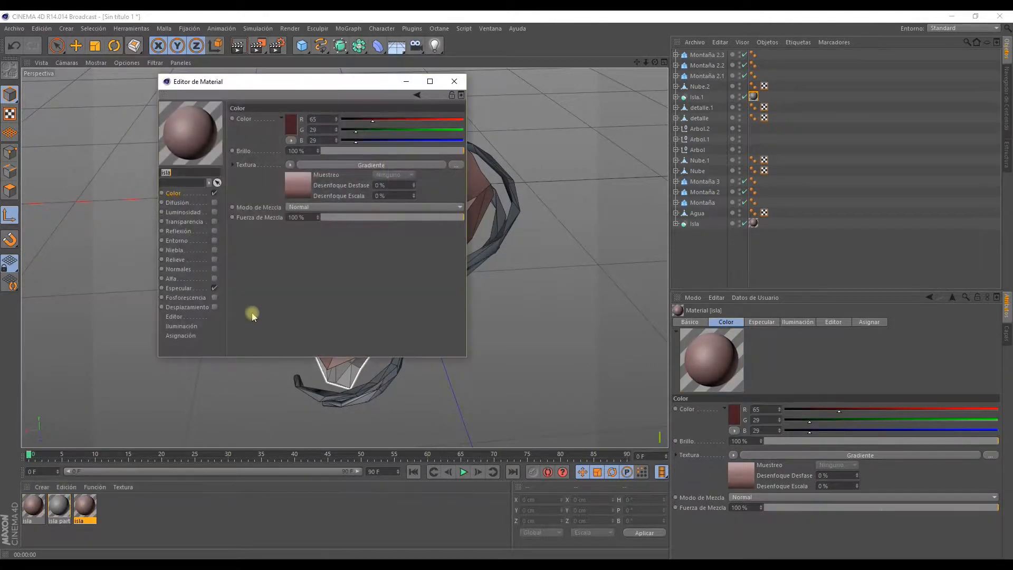
left_click(295, 185)
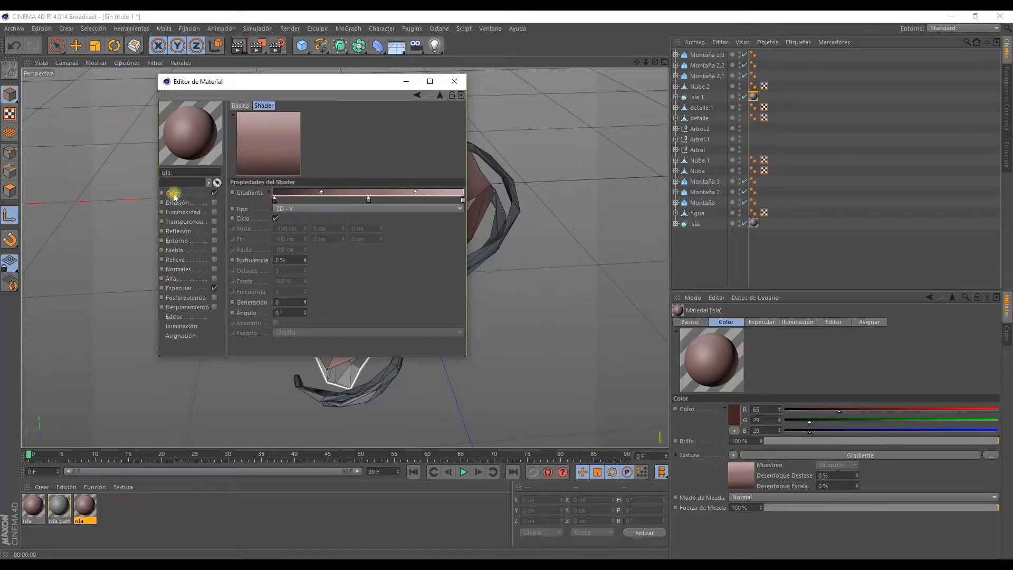
left_click(174, 193)
left_click(301, 193)
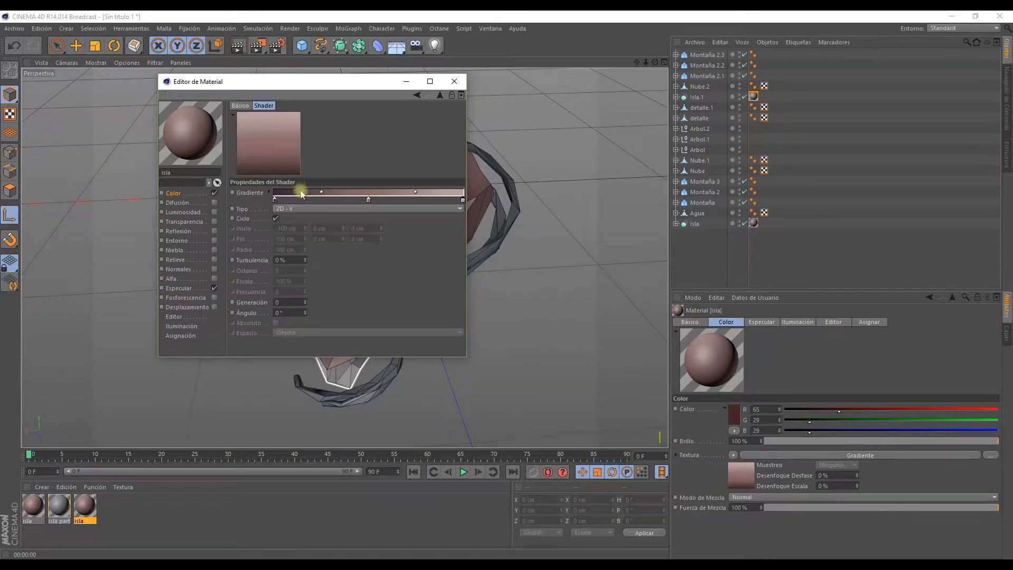
- Change the first knot of the new isla copy's gradient to dark muted green, about RGB 75, 85, 68
double_click(274, 200)
left_click_drag(279, 198, 222, 192)
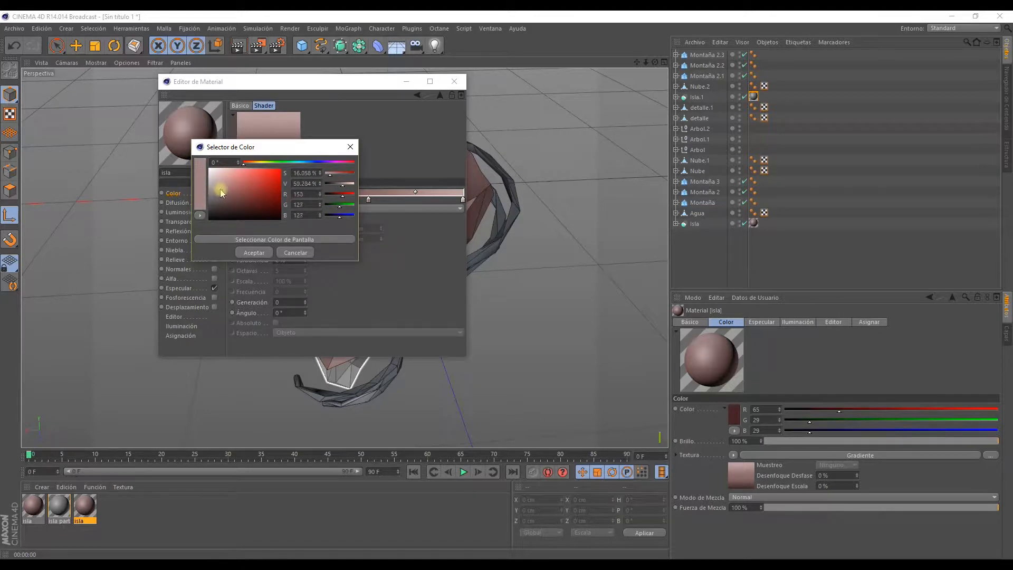
left_click(268, 169)
left_click_drag(263, 164, 235, 223)
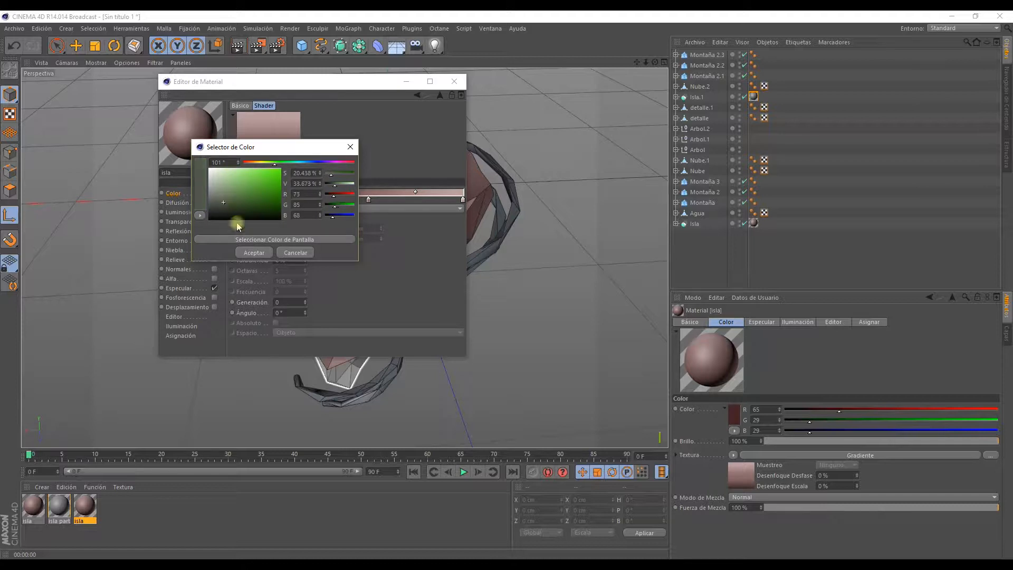
left_click(254, 253)
- Change the middle knot of the new isla copy's gradient to a light olive green, about RGB 135, 148, 110
double_click(368, 200)
left_click(323, 201)
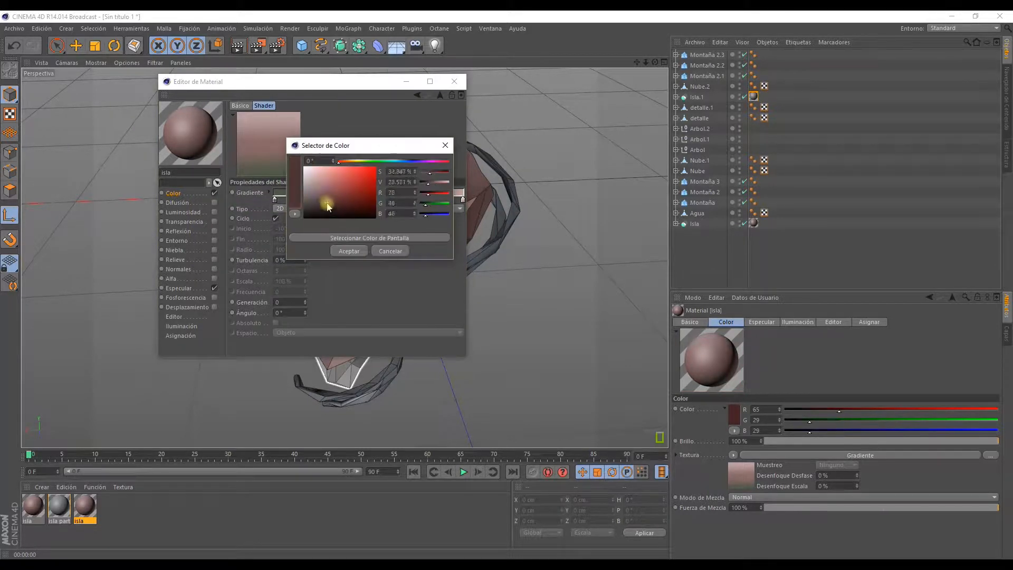
left_click(367, 161)
left_click(319, 199)
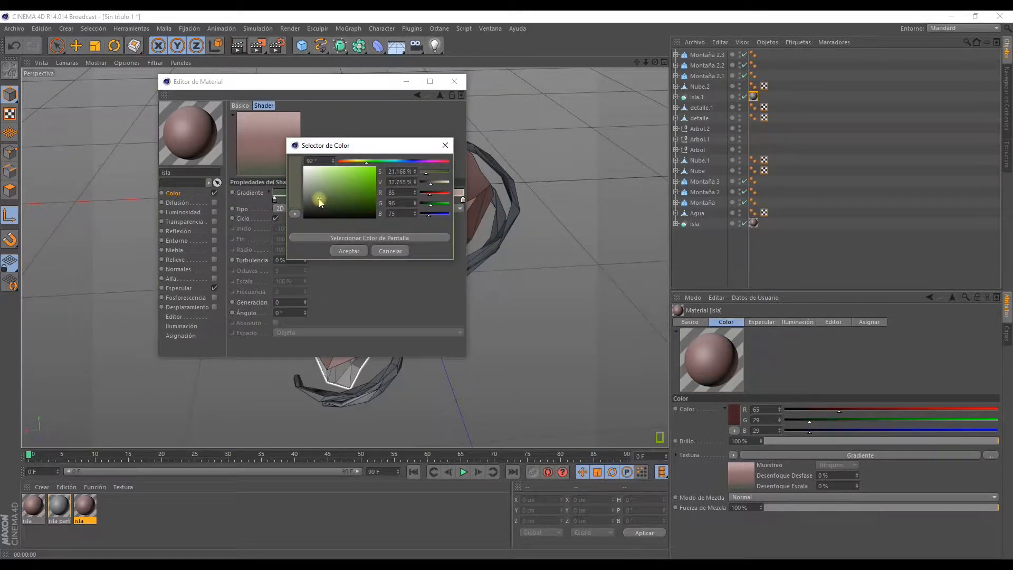
left_click_drag(313, 202, 322, 188)
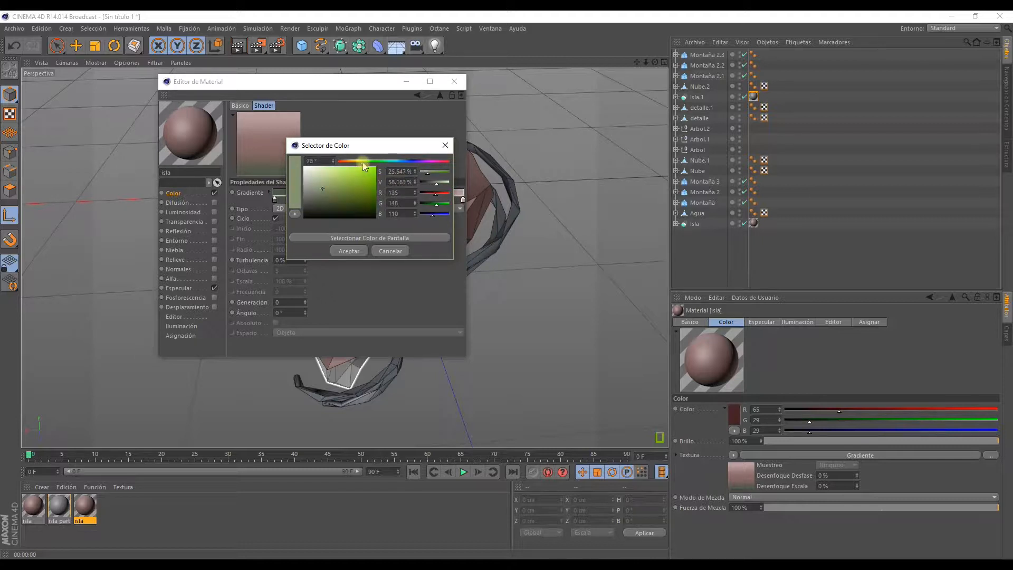
left_click(349, 250)
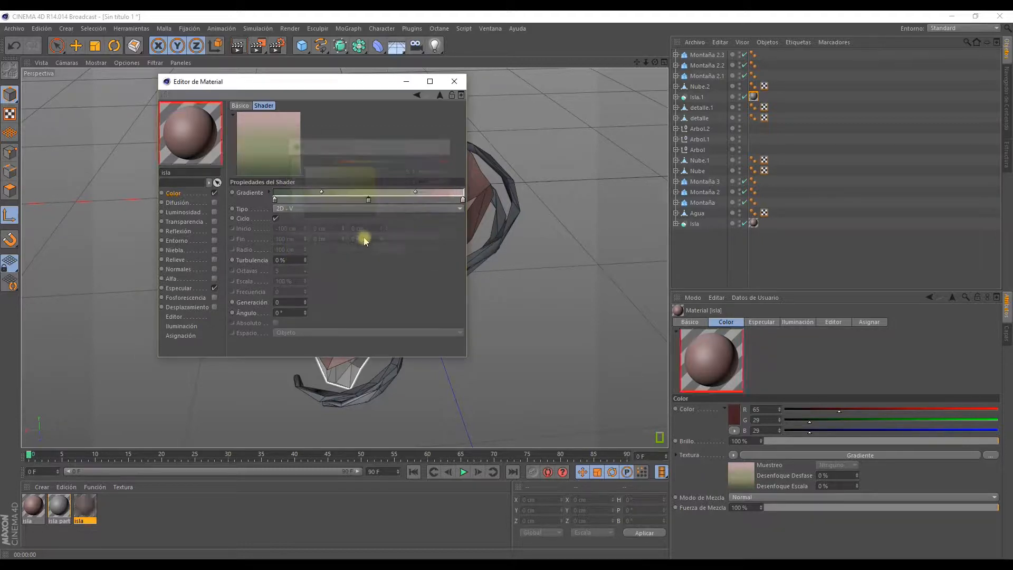
- Change the end knot of the same gradient to a dark muted green and close the material editor
double_click(463, 201)
mouse_move(407, 188)
left_mouse_down()
mouse_move(413, 204)
mouse_move(423, 190)
left_mouse_up()
left_click_drag(448, 162, 459, 163)
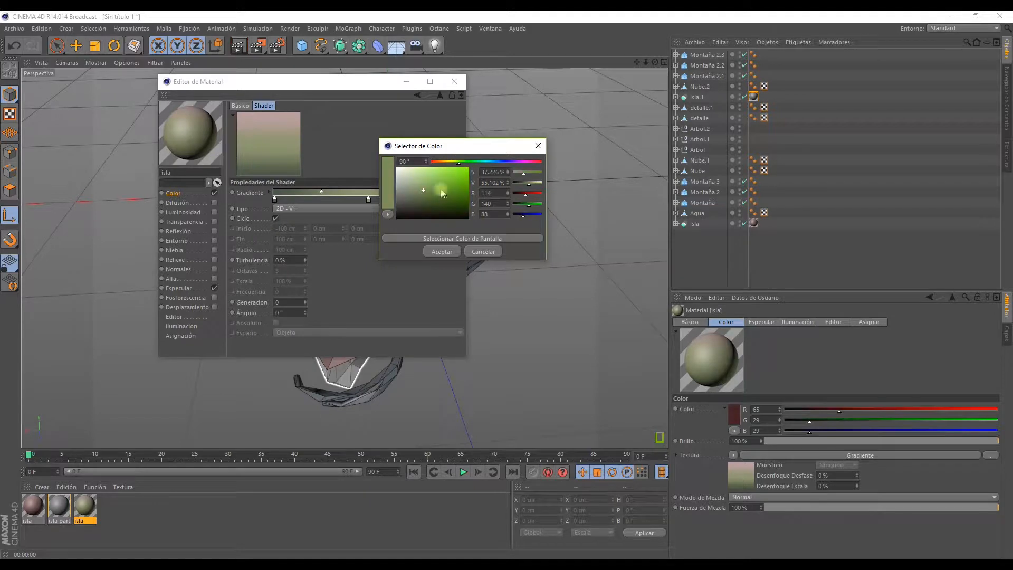
left_click(413, 204)
left_click(443, 251)
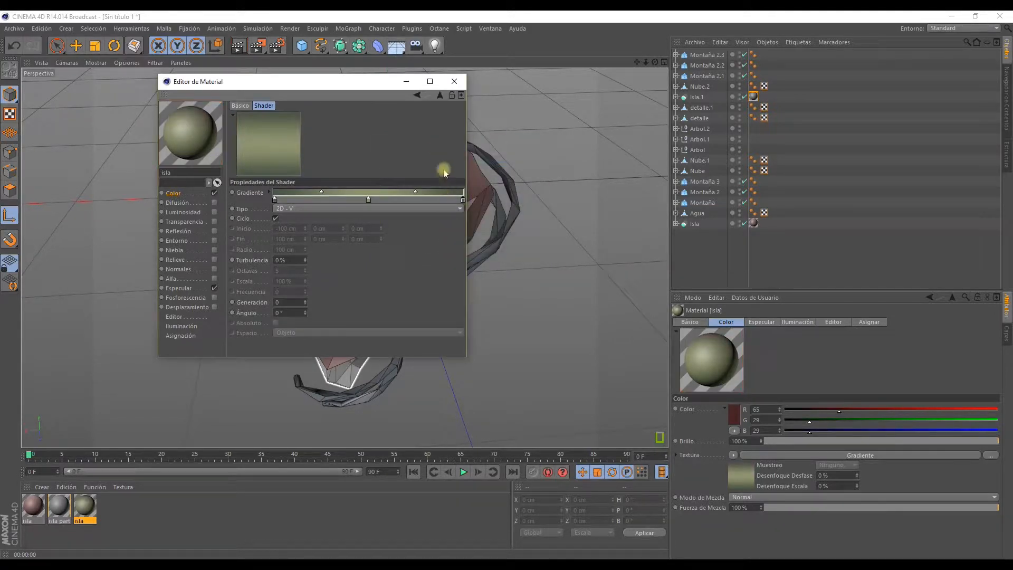
left_click(455, 82)
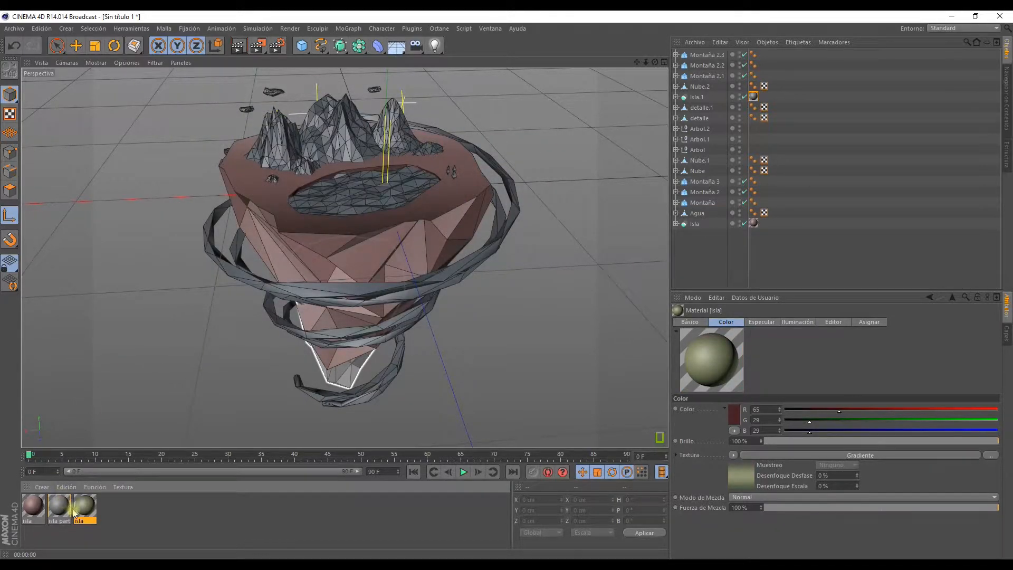
- Apply the green isla copy to the two outer mountains, Montaña 2 and Montaña 3
left_click_drag(288, 156, 288, 156)
mouse_move(296, 203)
left_mouse_down("alt")
mouse_move(297, 187)
mouse_move(294, 198)
left_mouse_up("alt")
left_click_drag(90, 503, 90, 503)
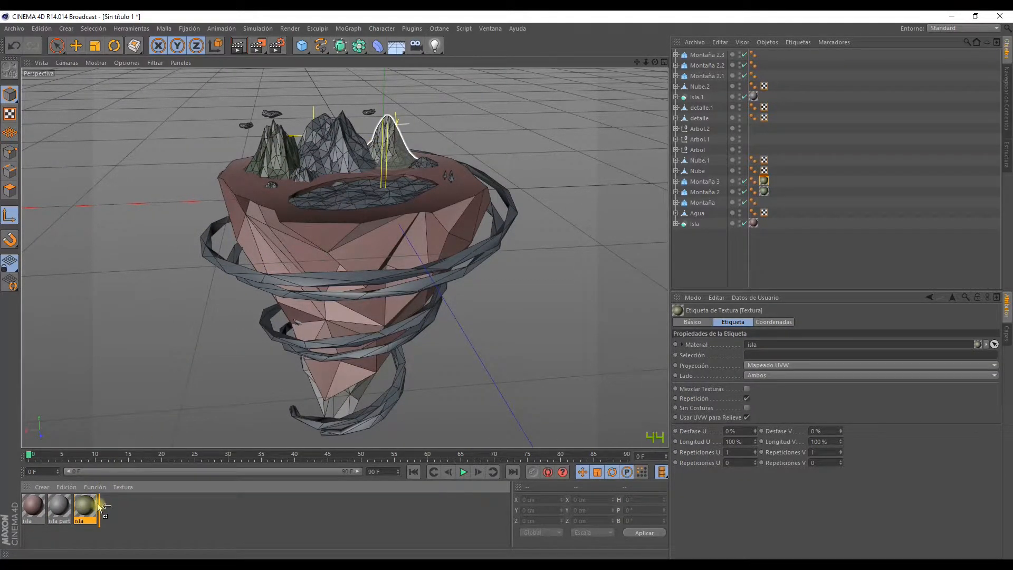
- Duplicate the green material, naming the original montaña and the copy montaña 2
left_click_drag(99, 505, 117, 430, "ctrl")
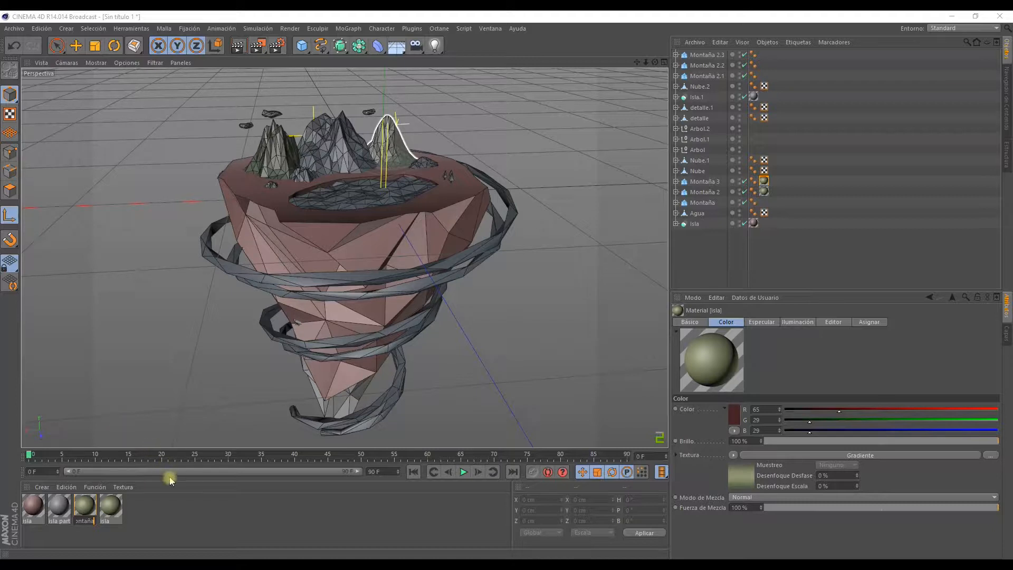
key("Return")
double_click(106, 521)
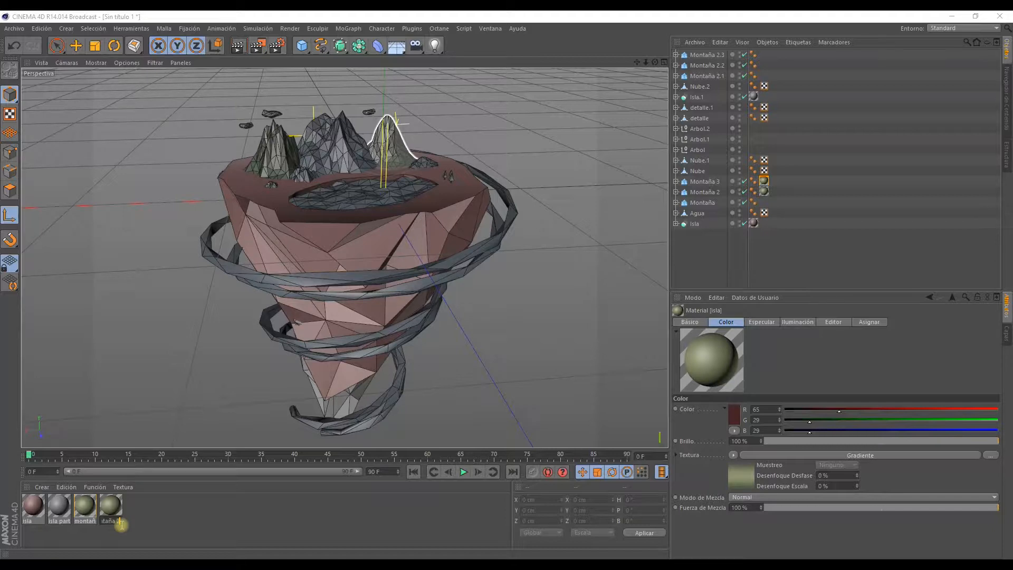
key("Return")
- Open the montaña 2 material's gradient shader and recolor its first knot to a darker green
double_click(114, 510)
left_click(307, 181)
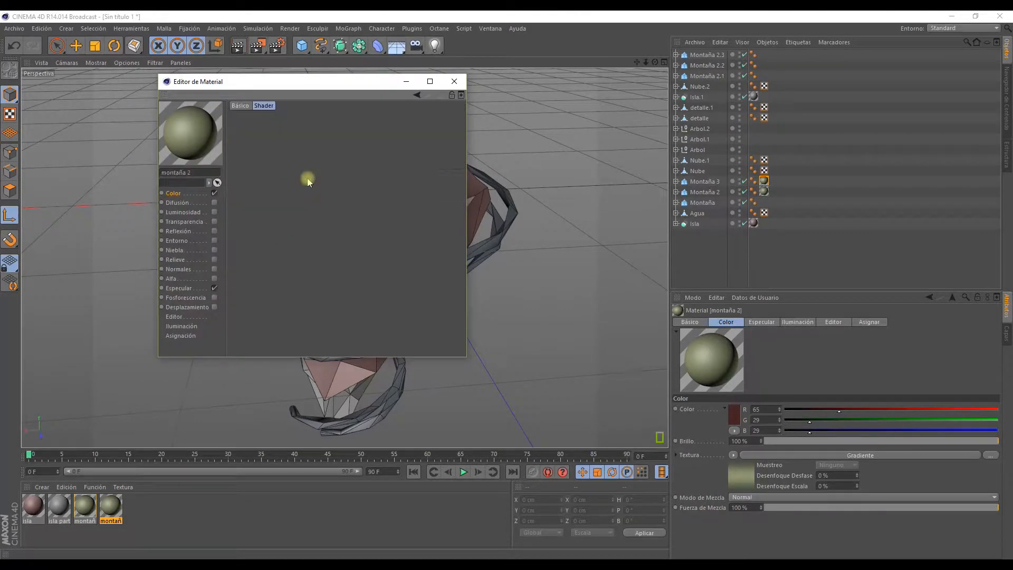
double_click(274, 199)
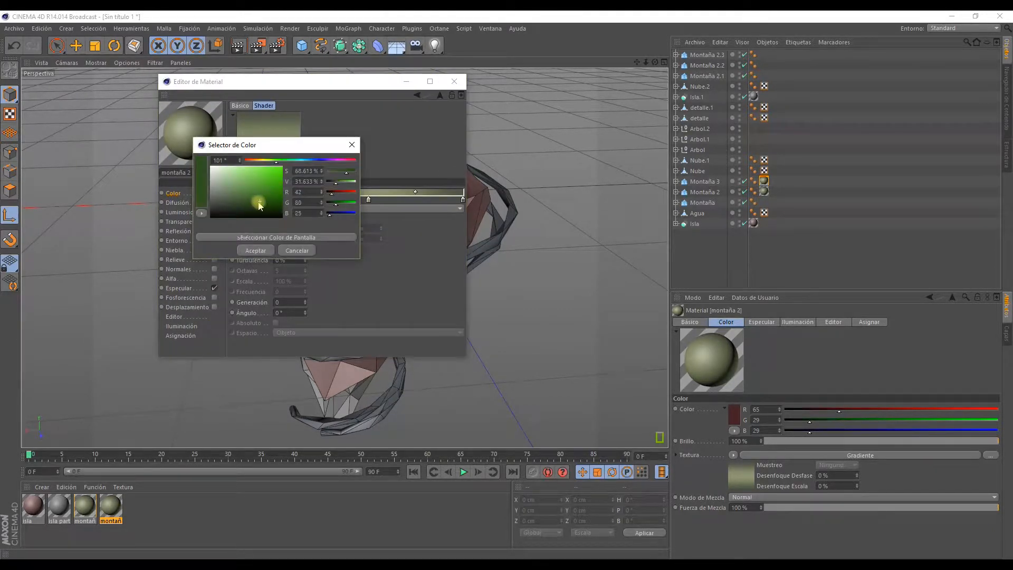
left_click(255, 250)
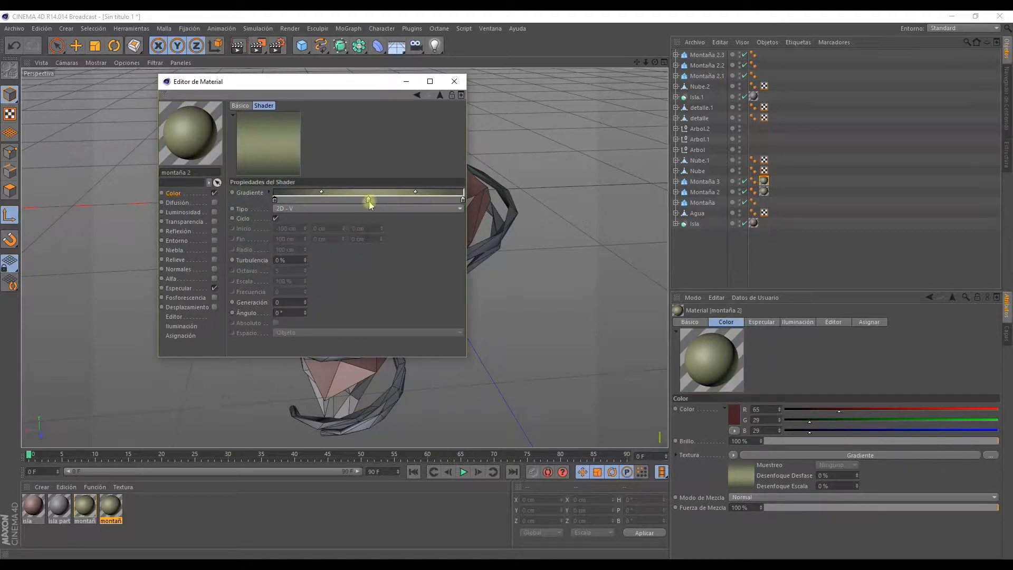
- Darken the middle knot of the montaña 2 gradient to a muted grey-green and close the material editor
double_click(368, 199)
left_click(347, 252)
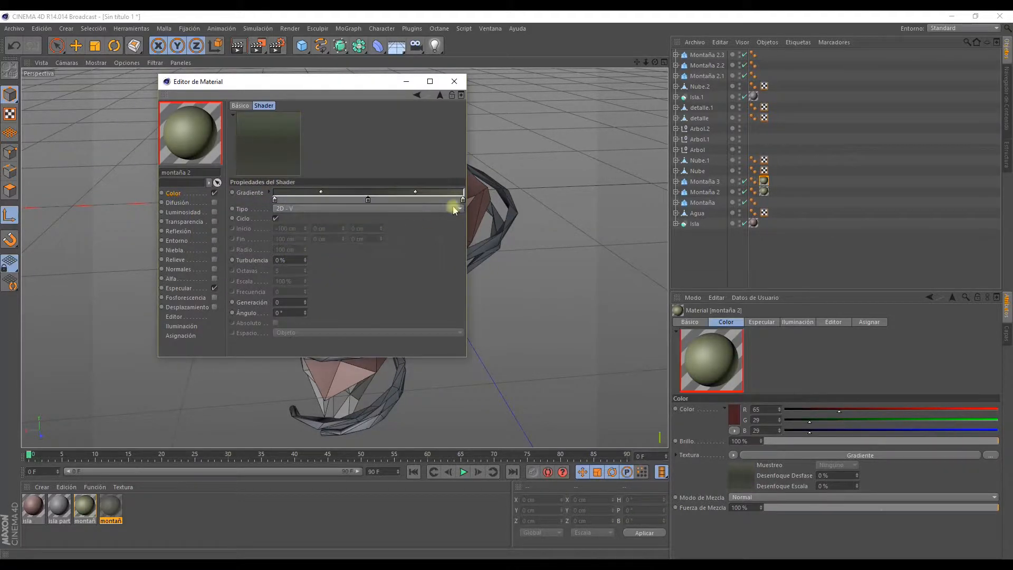
double_click(368, 200)
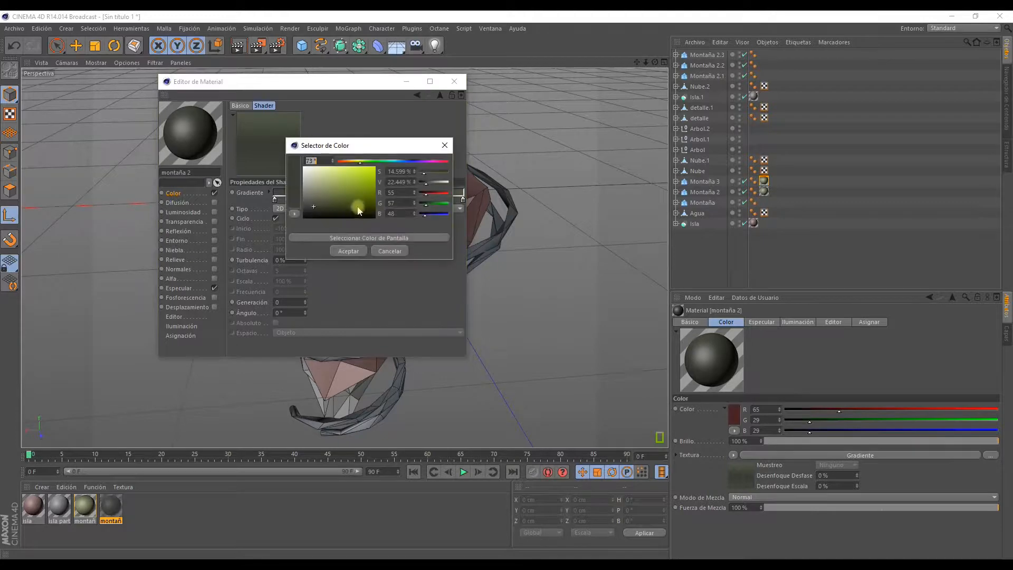
left_click(349, 250)
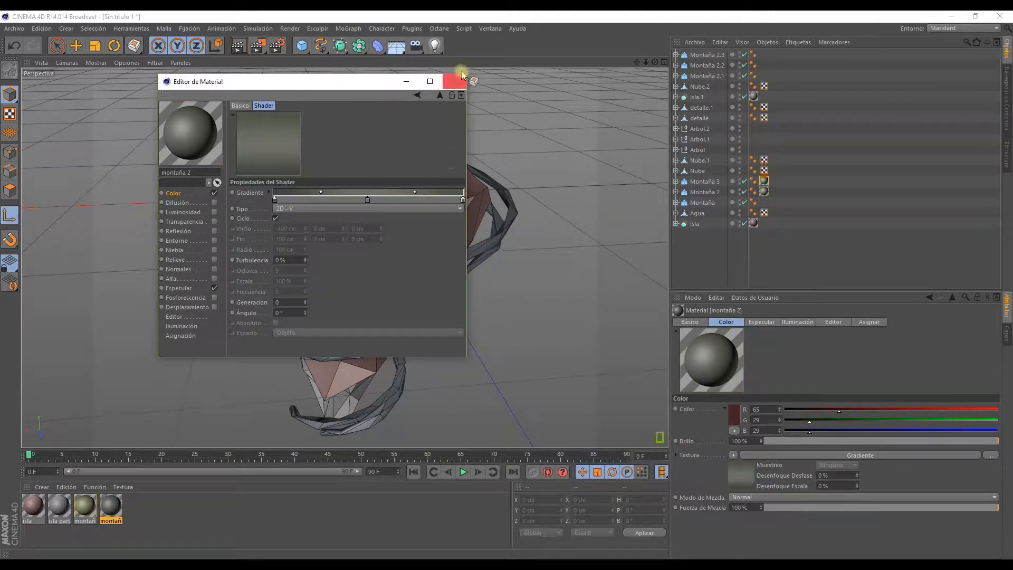
left_click(454, 82)
- Apply montaña 2 to the large central mountain, and the montaña material to the small mountains Montaña 2.1 and Montaña 2.2
left_click_drag(382, 172, 300, 169)
scroll(299, 168, "up", 3)
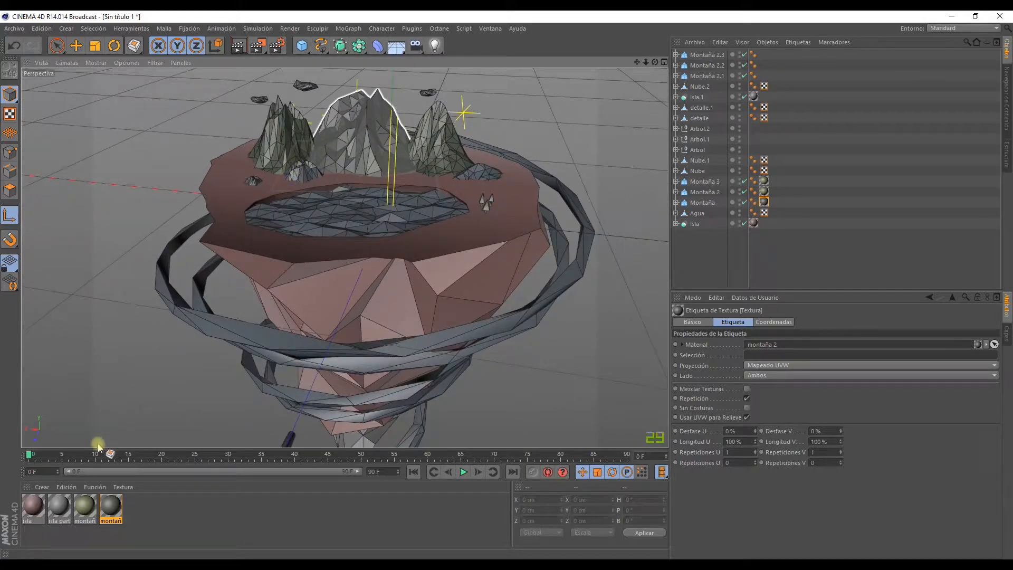
left_click(83, 507)
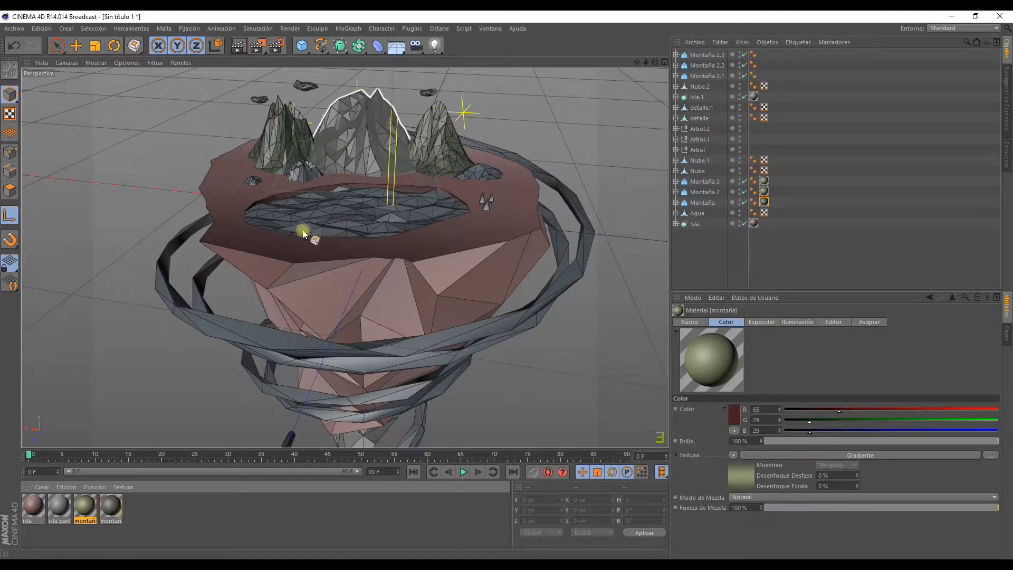
left_click_drag(264, 194, 289, 221, "alt")
middle_click_drag(298, 209, 325, 271, "alt")
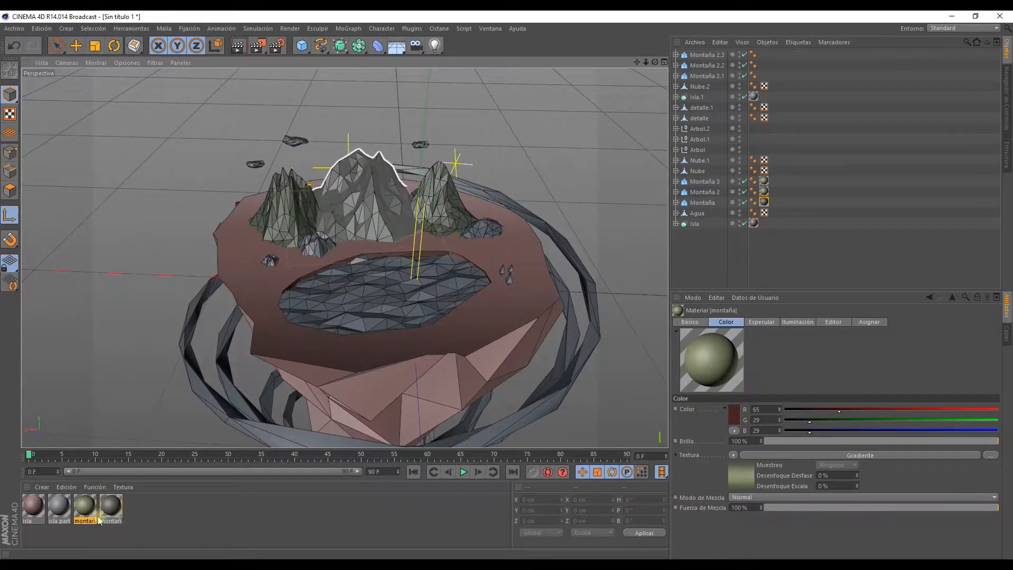
left_click_drag(89, 507, 271, 259)
left_click_drag(88, 509, 358, 270)
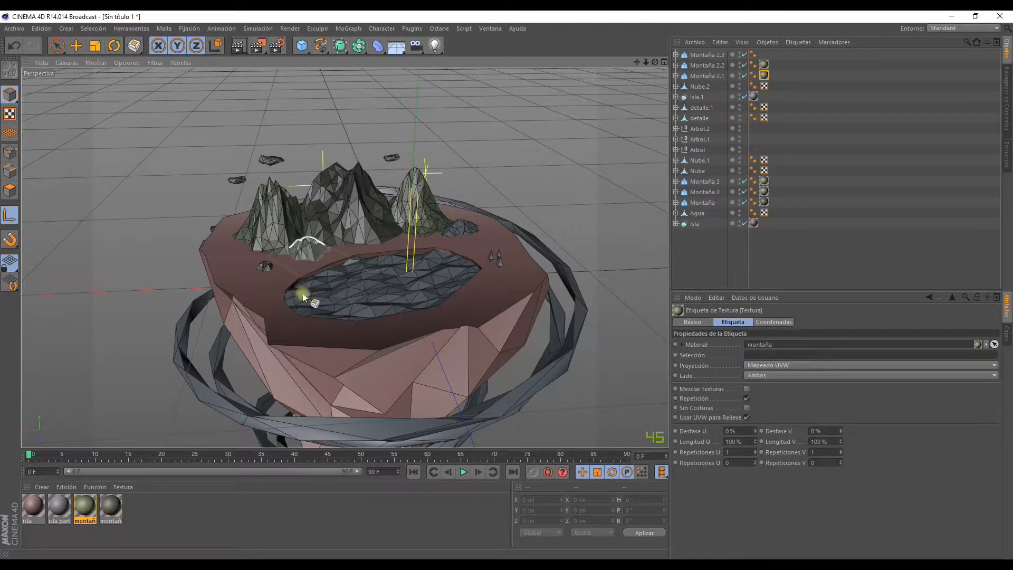
- Render the perspective view to check the new materials across the whole island
left_click(238, 47)
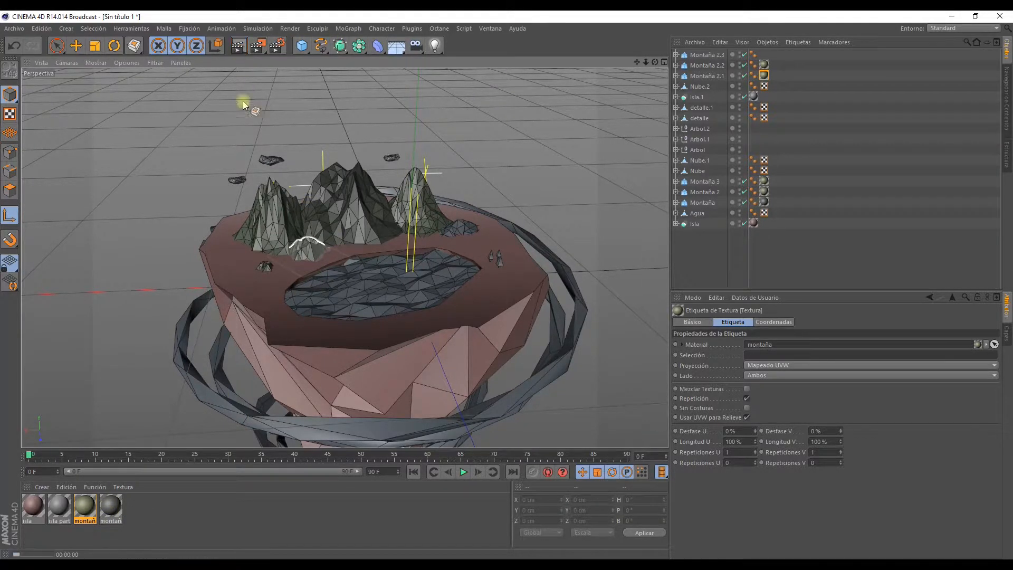
scroll(357, 137, "down", 2)
middle_click_drag(315, 132, 301, 82, "alt")
left_click(240, 44)
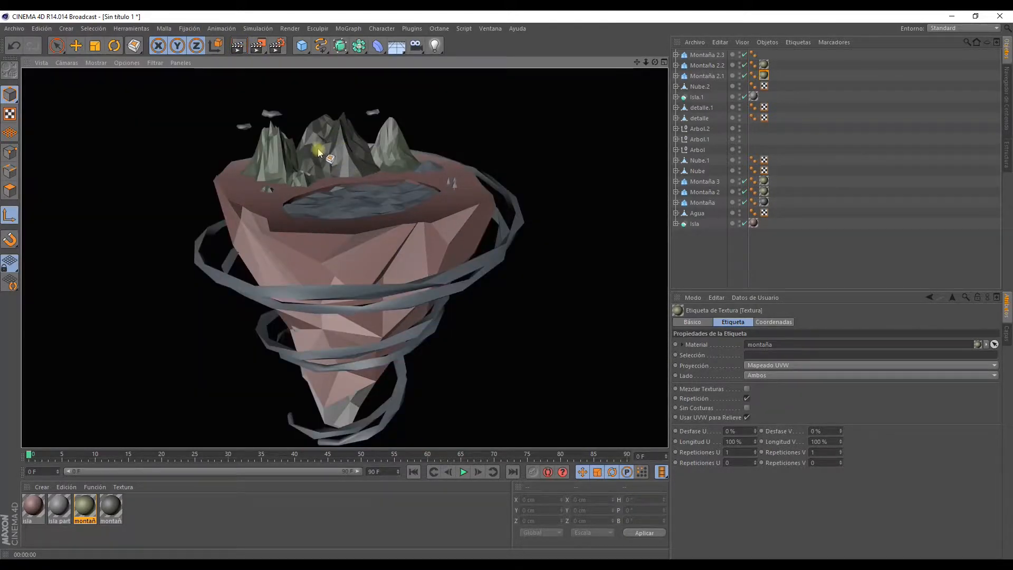
- Create a new material and open it for editing
scroll(323, 145, "up", 3)
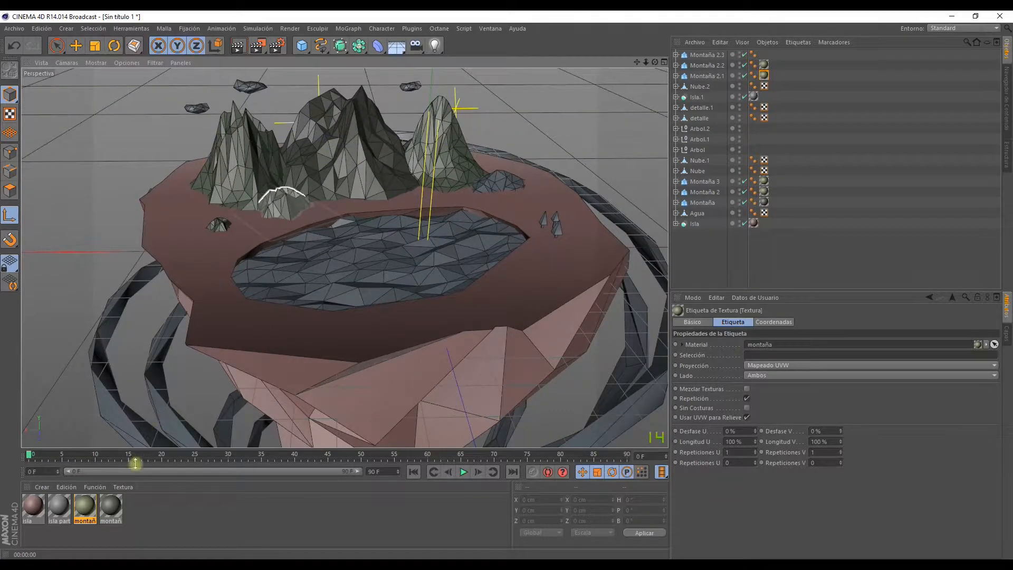
left_click(42, 487)
left_click(66, 397)
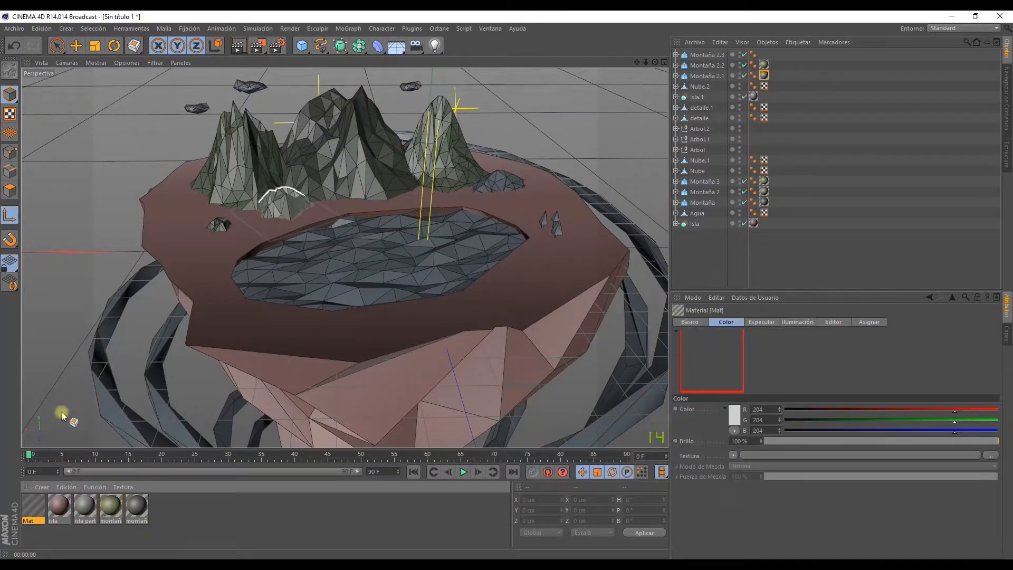
double_click(33, 505)
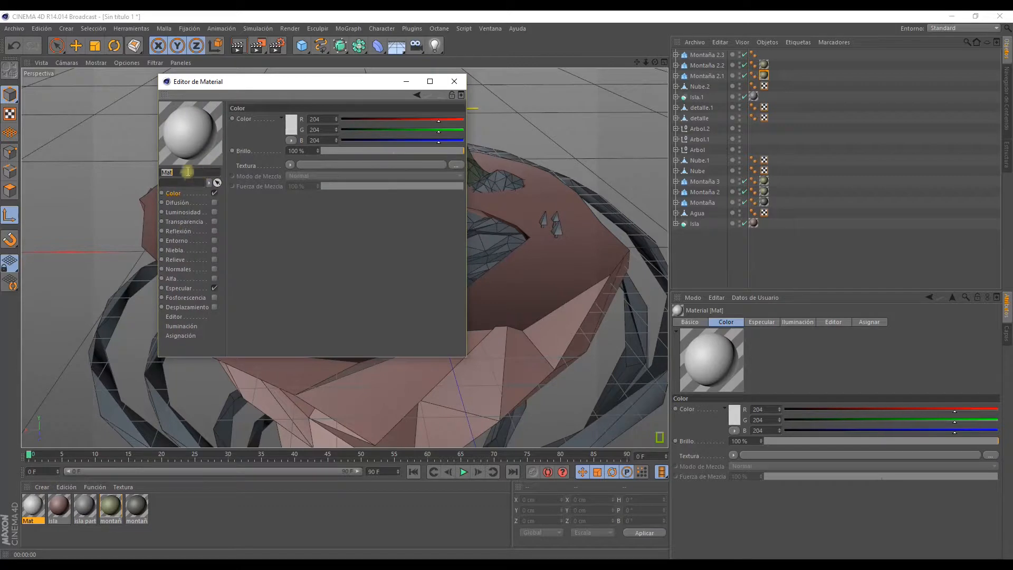
left_click(135, 170)
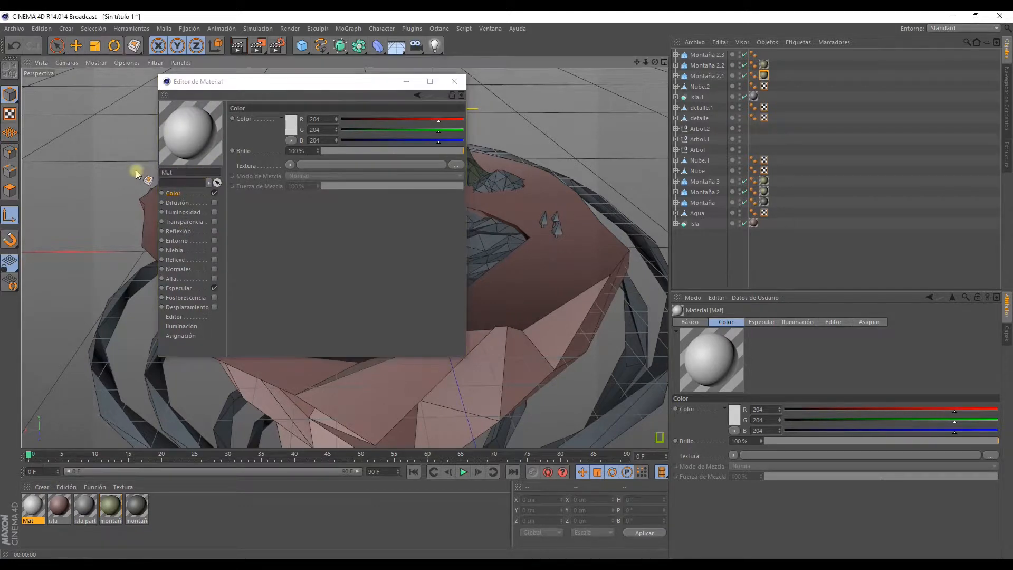
left_click(233, 227)
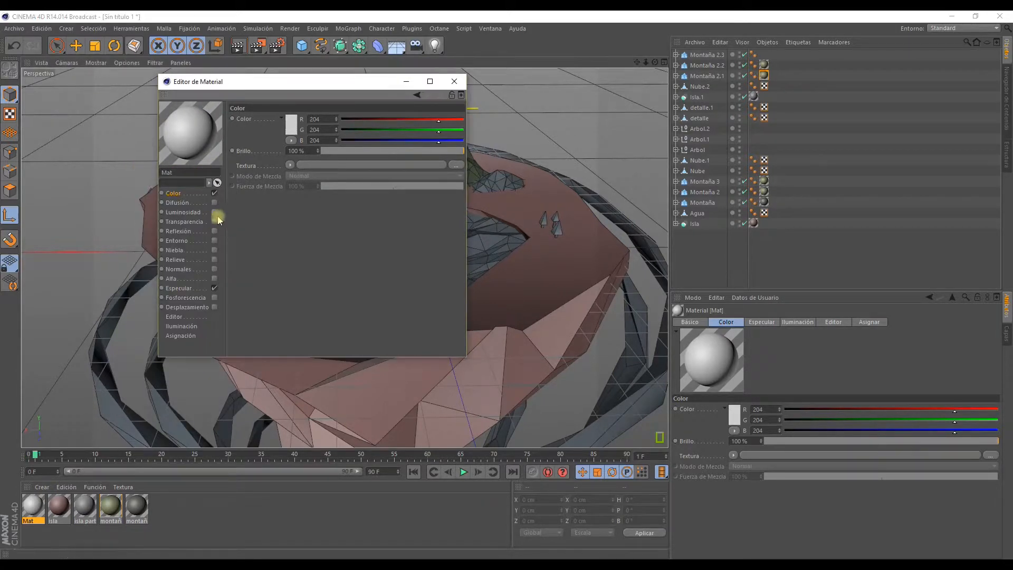
- Set the new material's base color to light turquoise, about RGB 123, 208, 191
left_click(291, 132)
left_click(310, 88)
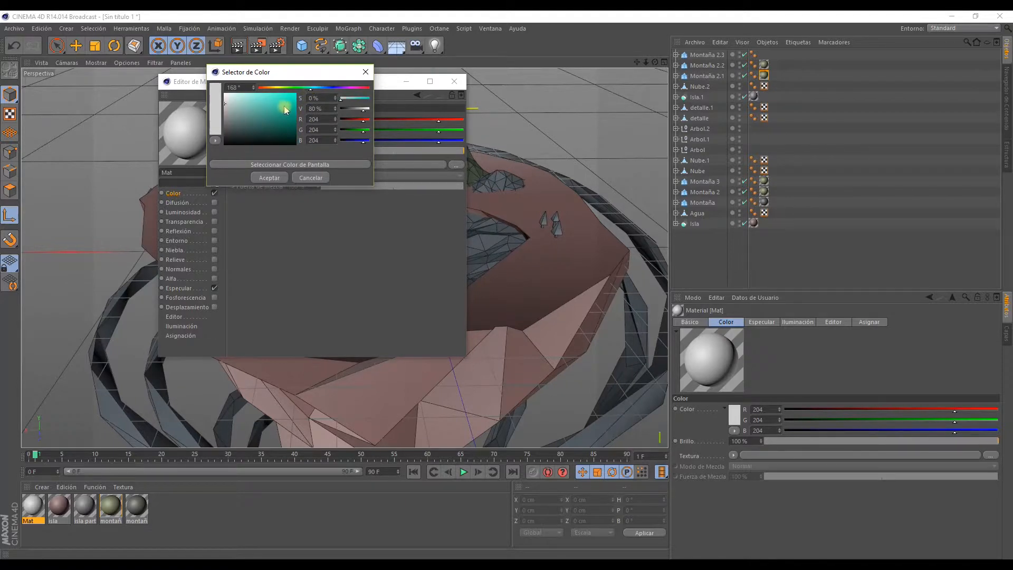
left_click_drag(285, 109, 257, 105)
left_click(268, 179)
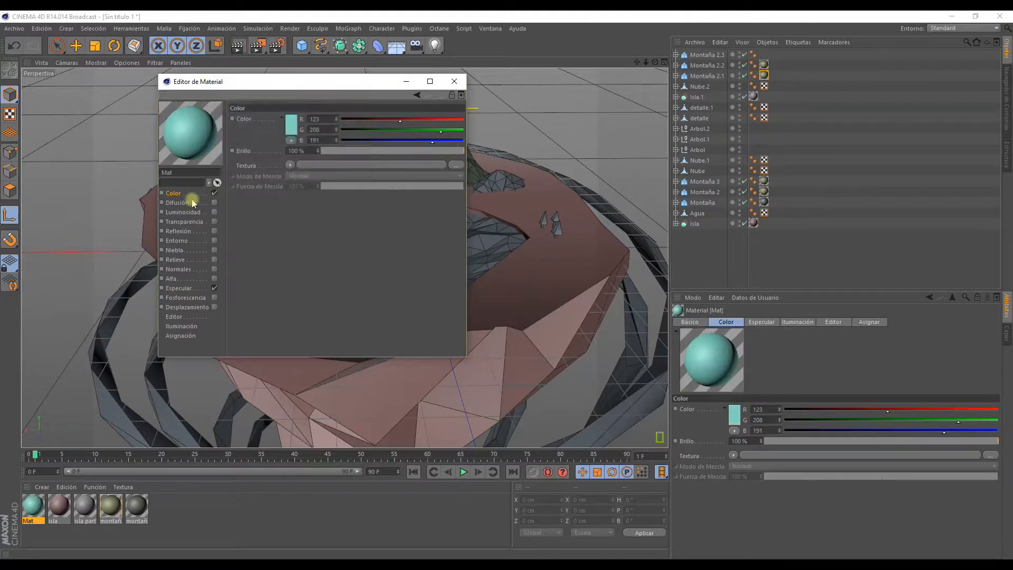
- Add a Gradiente shader as the new material's color texture and set its type to 2D - Circular
left_click(290, 164)
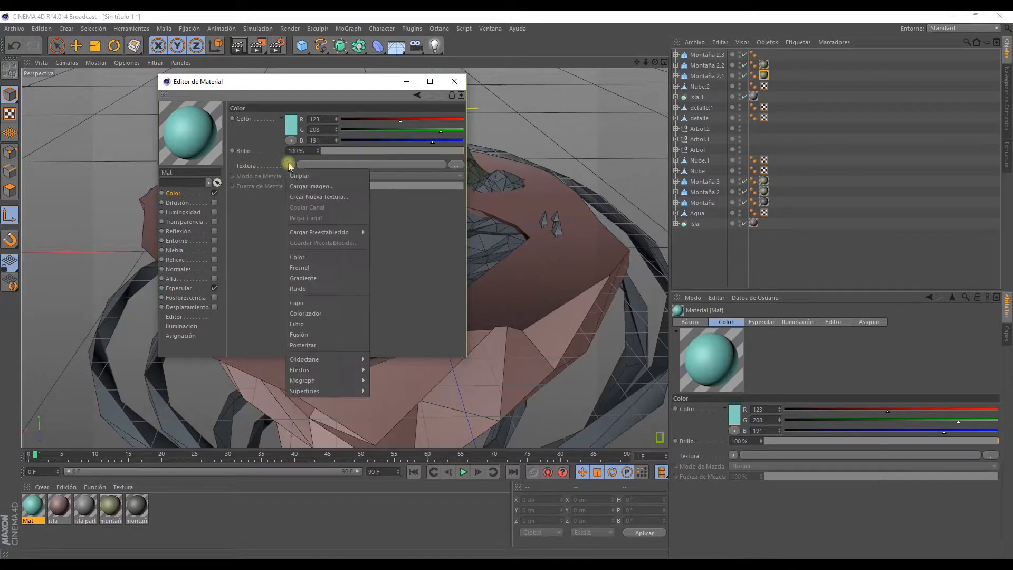
left_click(309, 279)
left_click(309, 182)
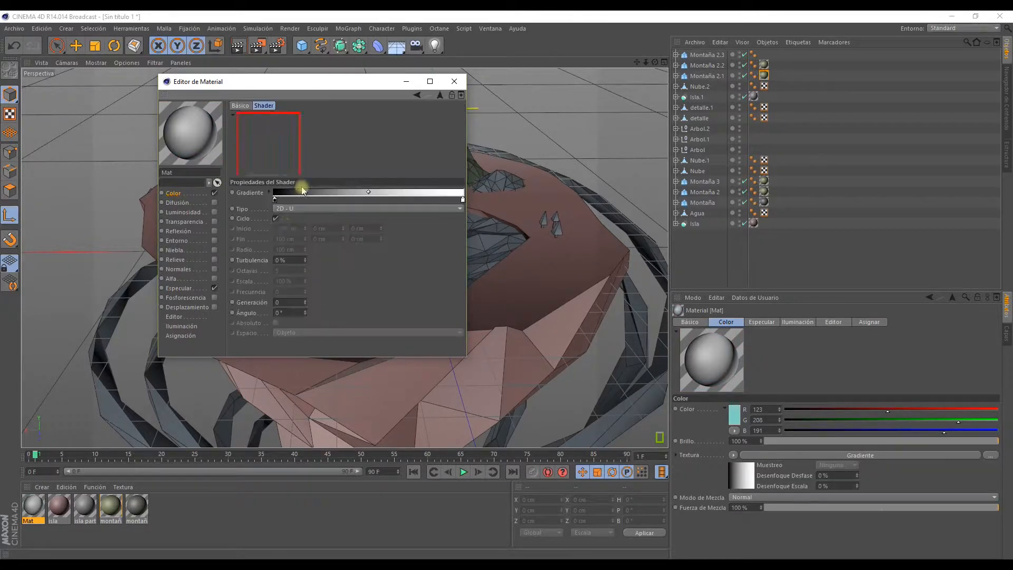
left_click(292, 206)
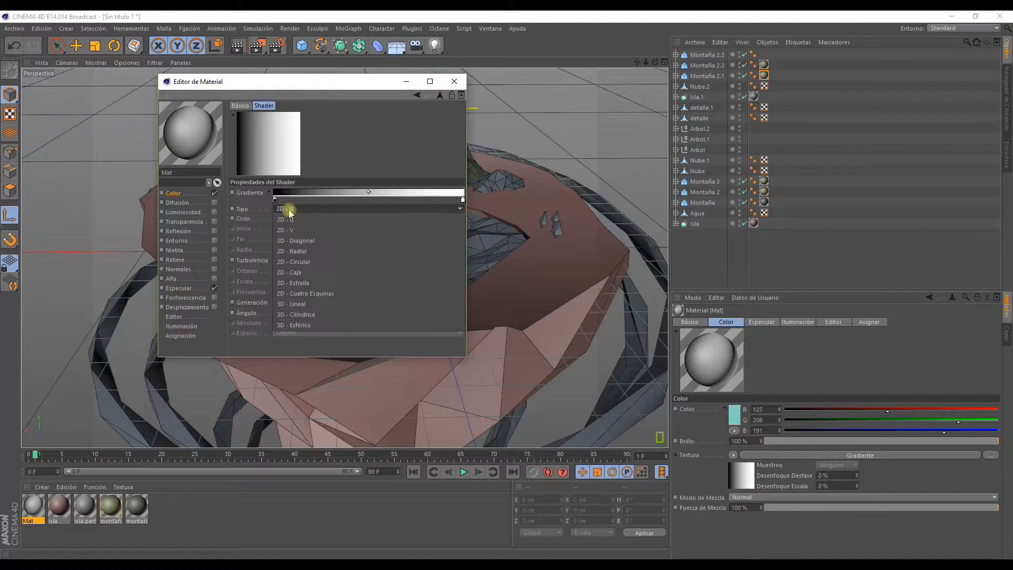
left_click(294, 267)
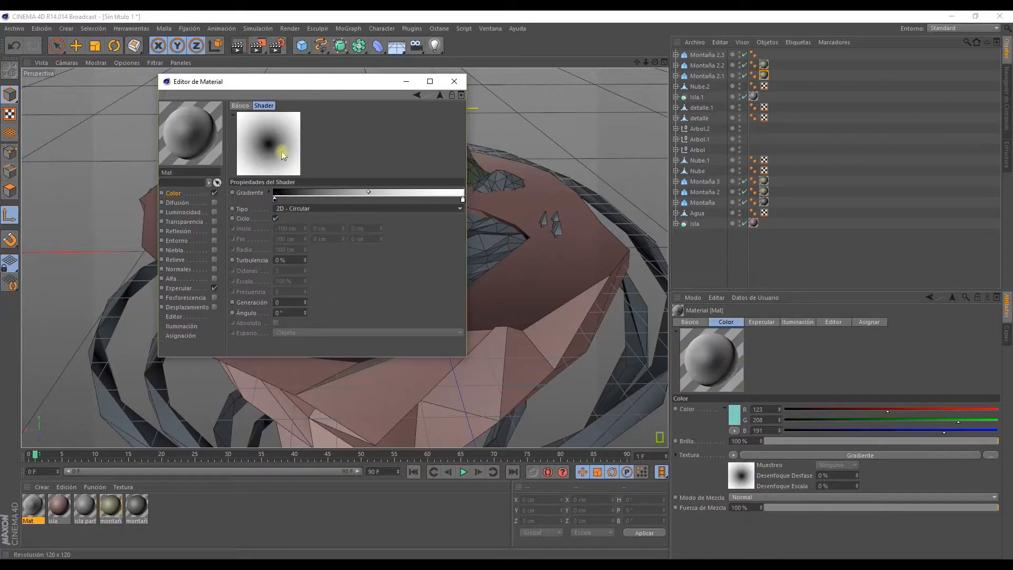
- Set the starting knot of the circular gradient to light green-turquoise, RGB 129, 210, 168
double_click(276, 199)
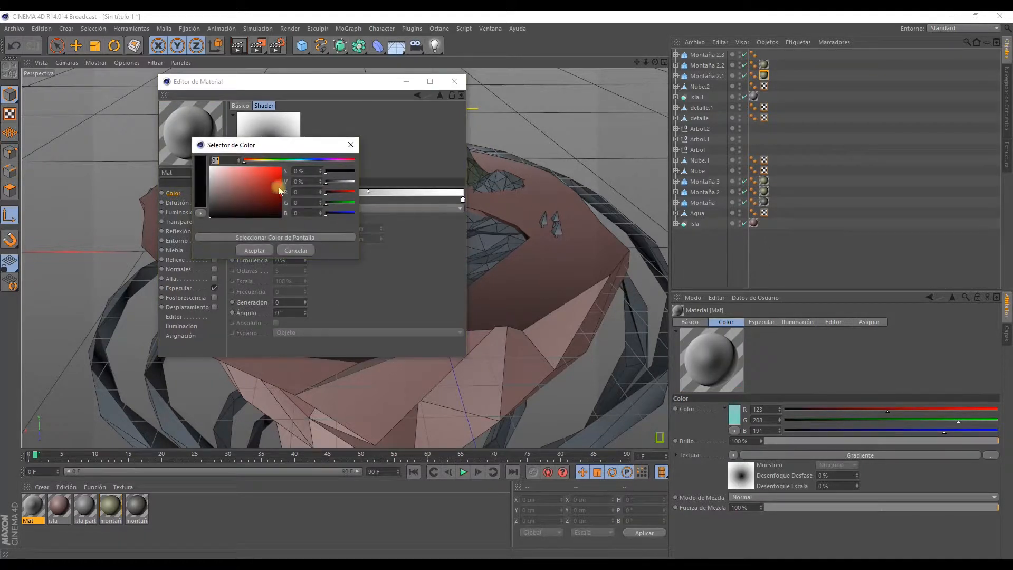
left_click(290, 161)
left_click(244, 180)
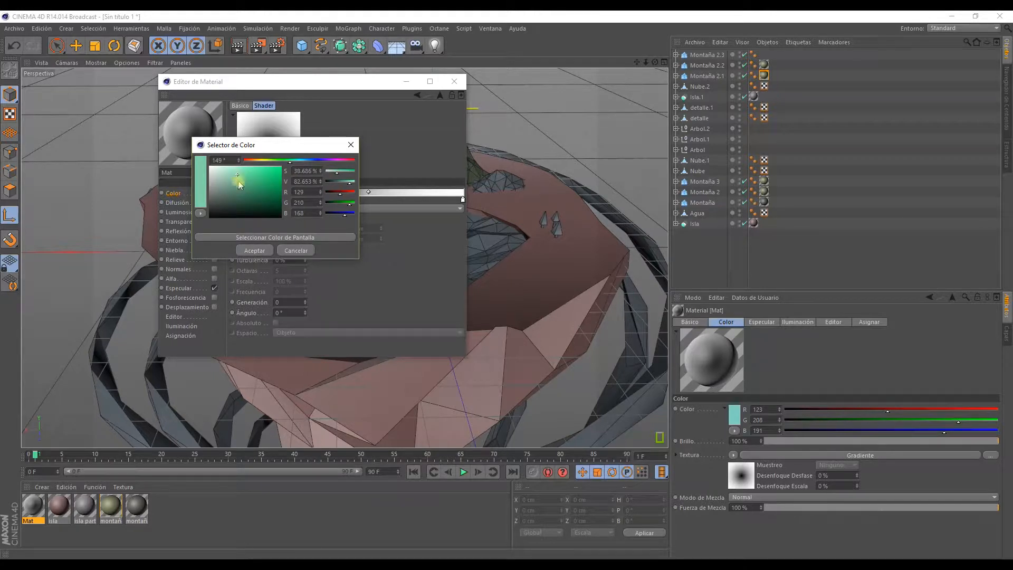
left_click(245, 250)
- Set the ending knot of the gradient to a darker green-turquoise, about RGB 110, 179, 149
double_click(464, 200)
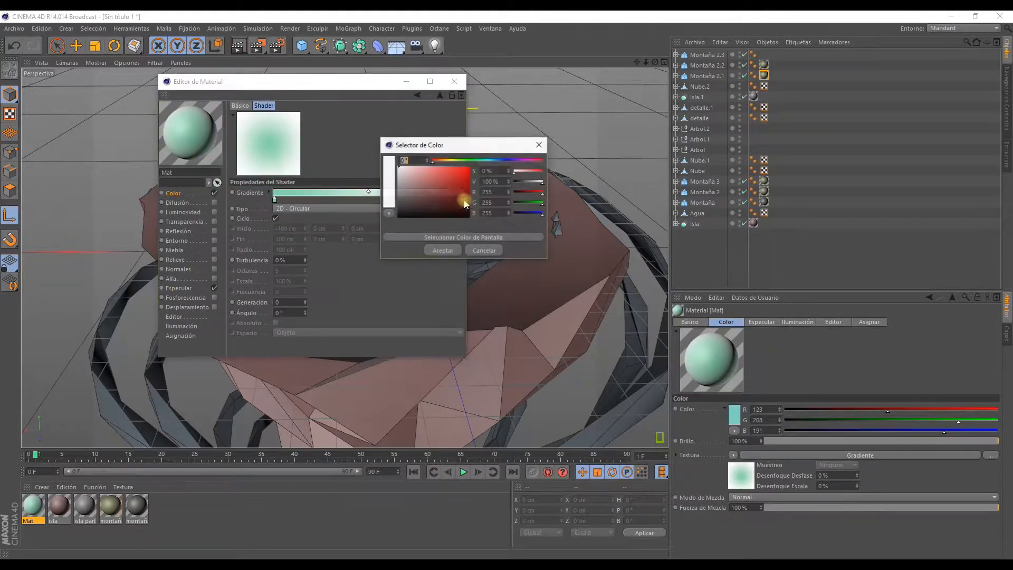
left_click(468, 161)
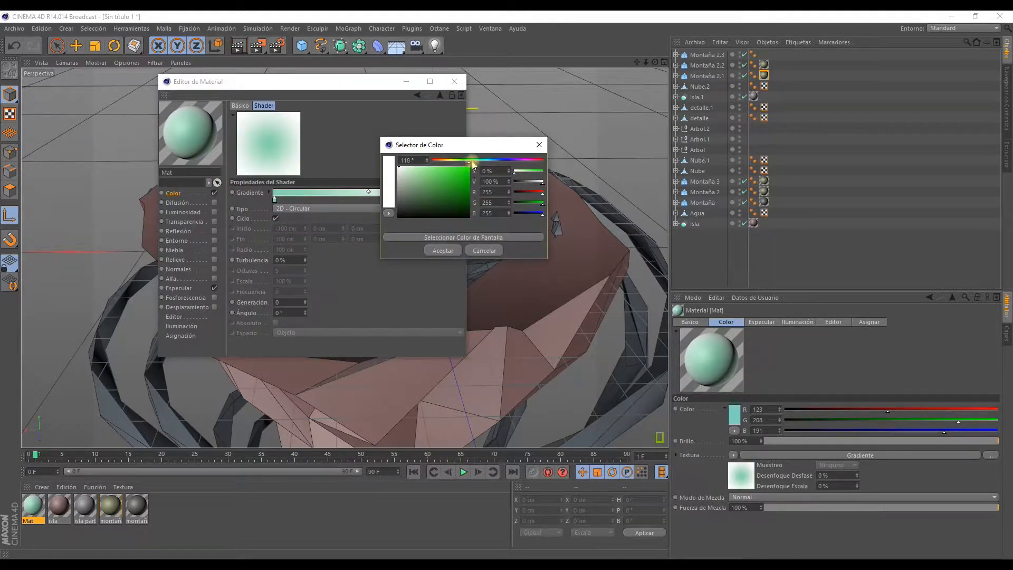
mouse_move(429, 190)
left_mouse_down()
mouse_move(406, 177)
mouse_move(426, 183)
left_mouse_up()
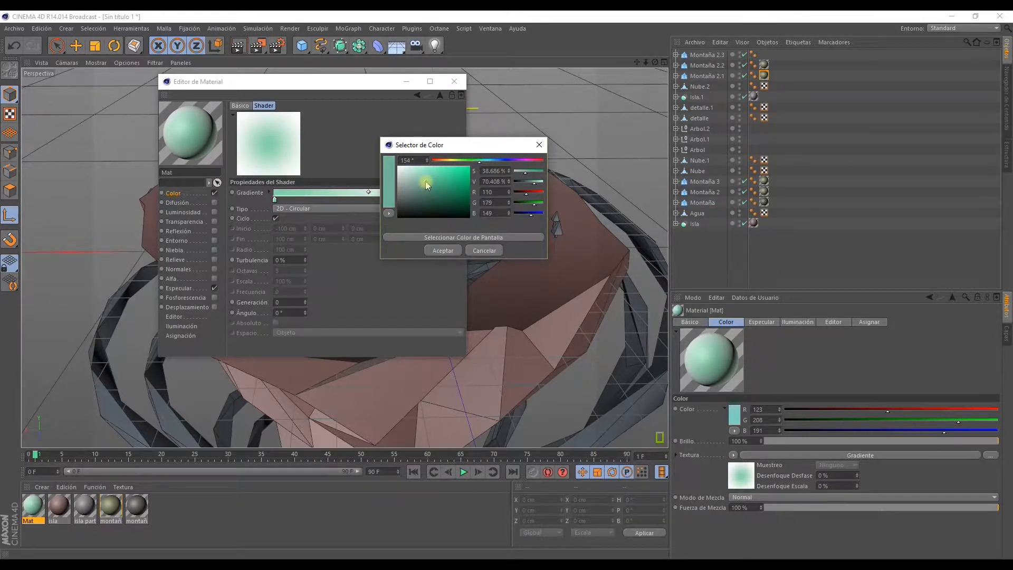
left_click(443, 251)
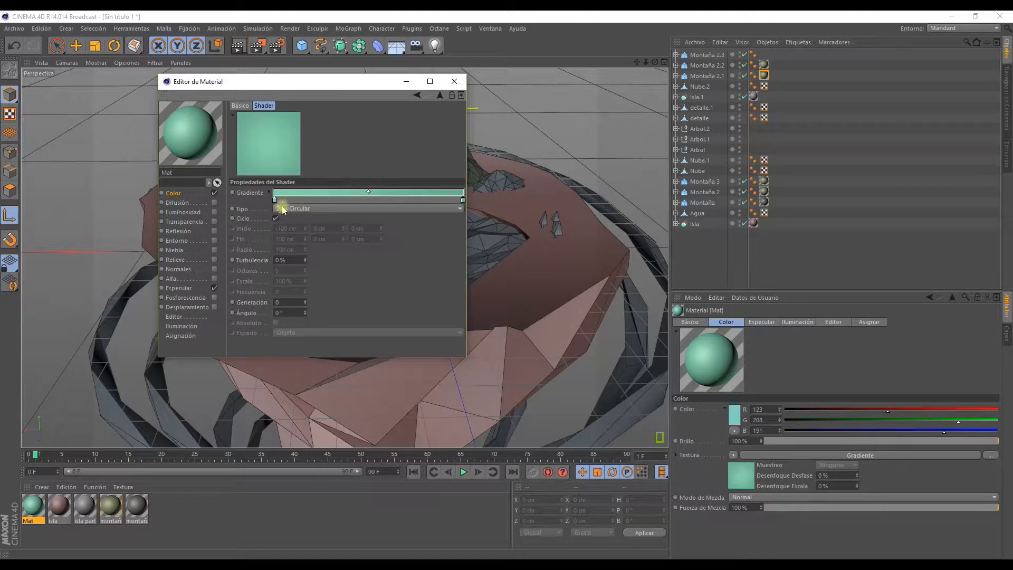
- Enable transparency on the turquoise material with a brightness of 45% and finish editing it
left_click(193, 223)
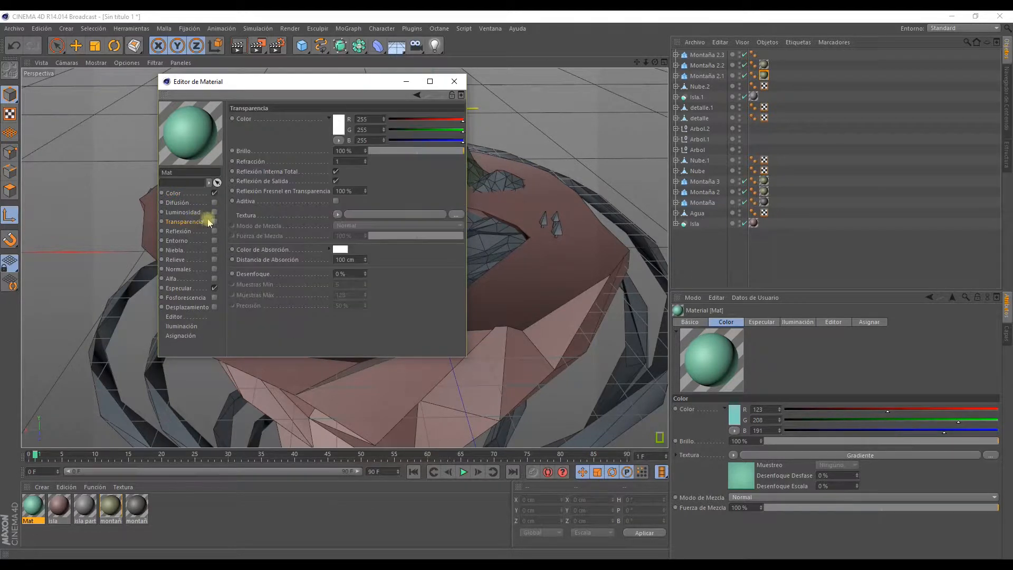
left_click(214, 222)
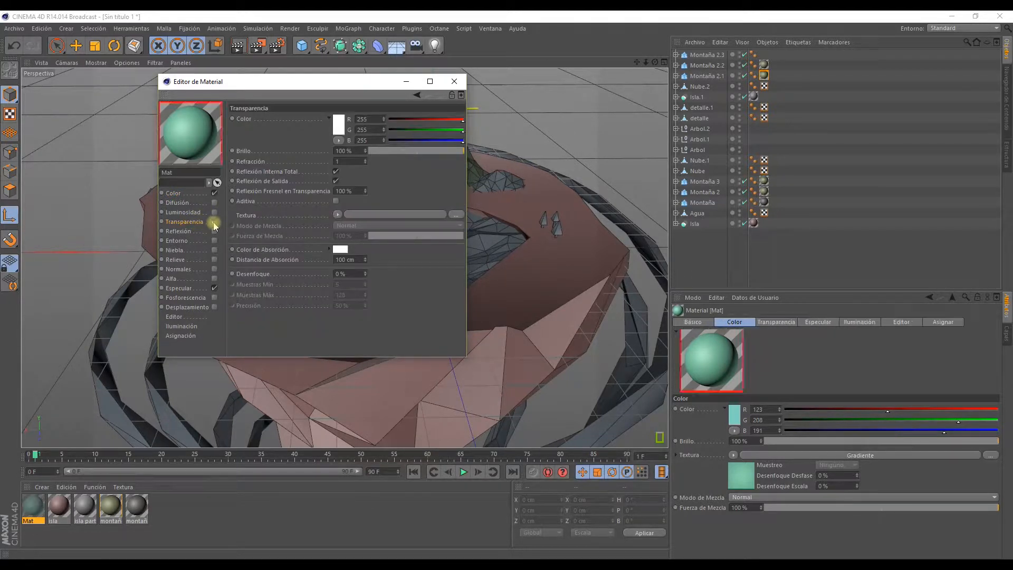
mouse_move(413, 152)
left_mouse_down()
mouse_move(392, 151)
mouse_move(455, 153)
mouse_move(395, 153)
left_mouse_up()
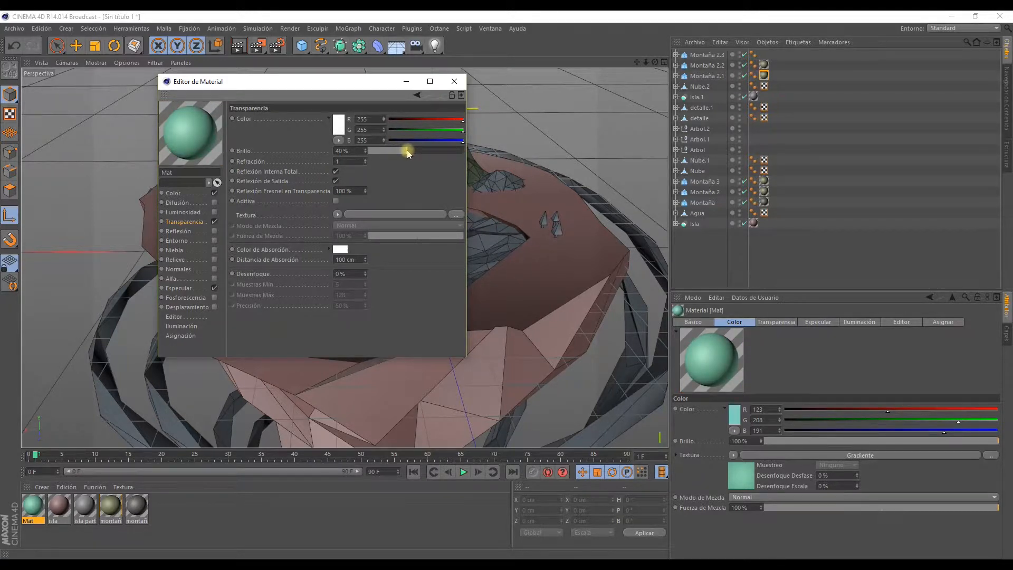
left_click(454, 81)
- Apply the turquoise material to the water surface on the island and rename the material agua
left_click_drag(42, 493, 324, 269)
middle_click_drag(324, 269, 324, 213, "alt")
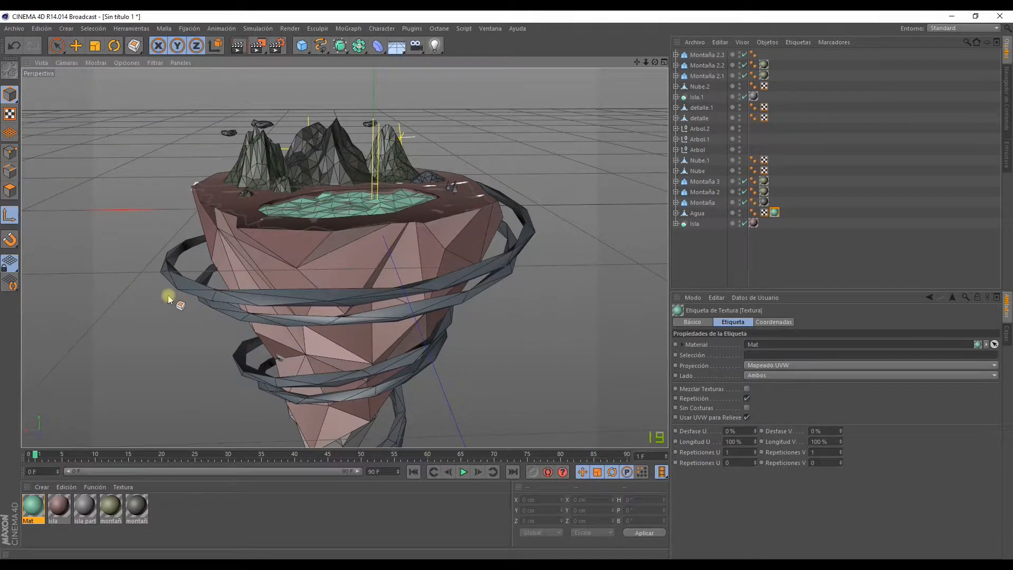
left_click(31, 523)
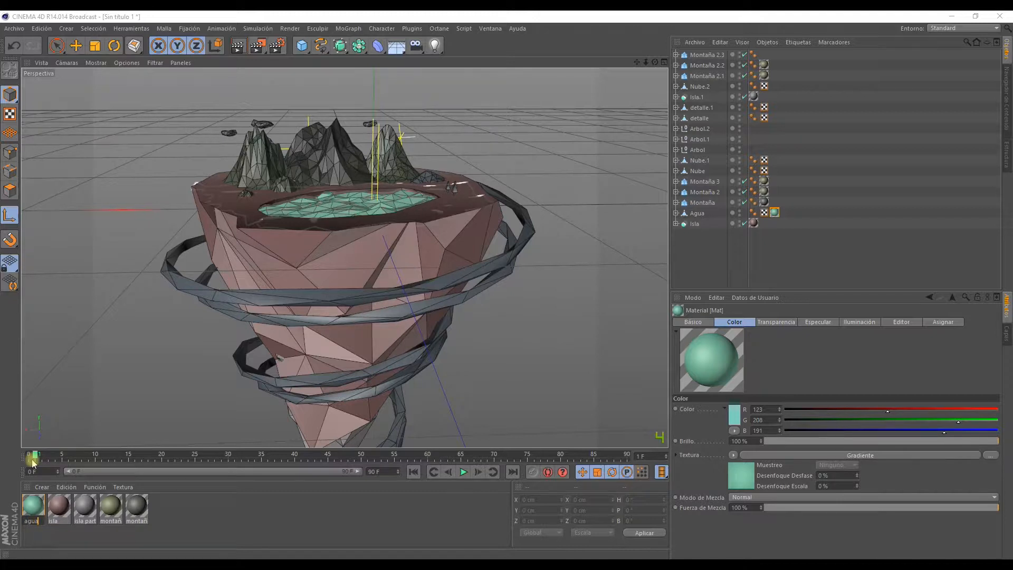
type("agua")
key("Return")
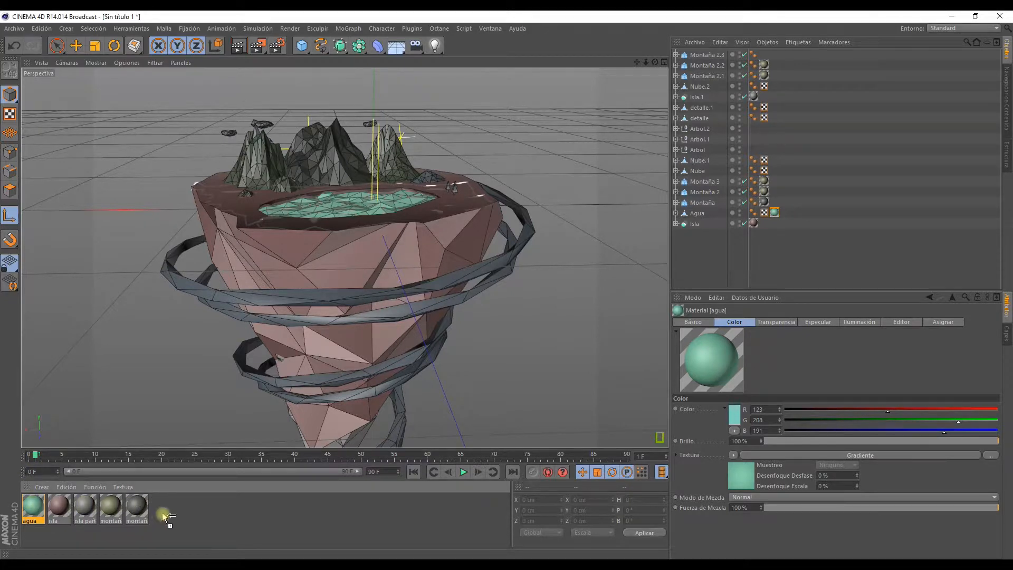
- Duplicate the agua material as Detalles and set its transparency brightness to 70%
left_click_drag(149, 511, 151, 512, "ctrl")
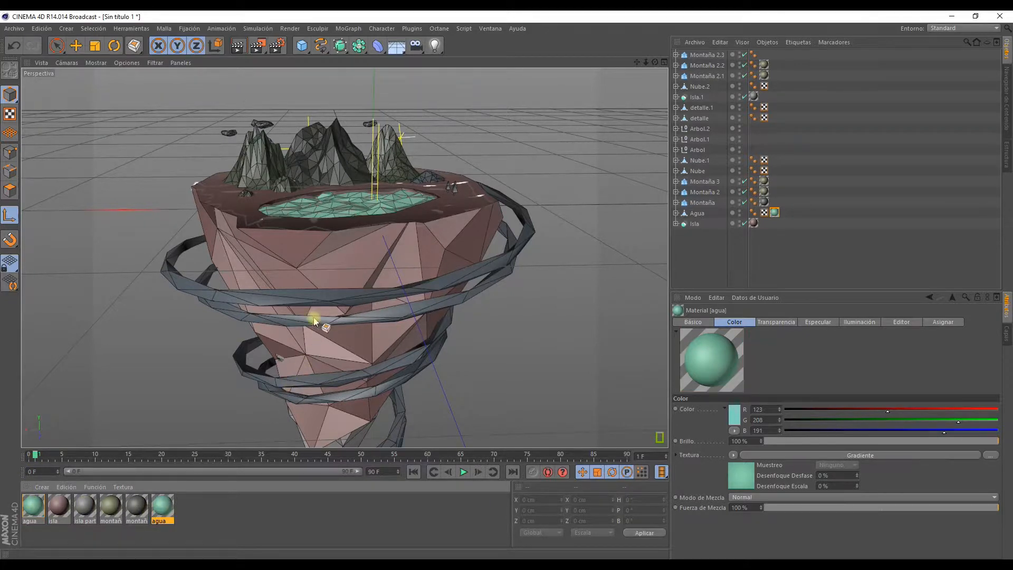
double_click(165, 505)
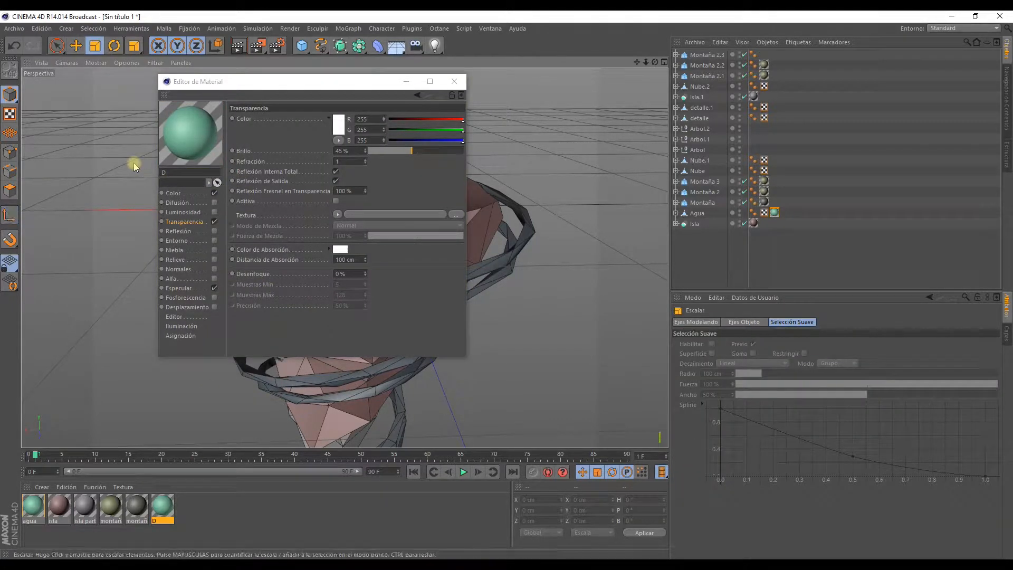
left_click(178, 170)
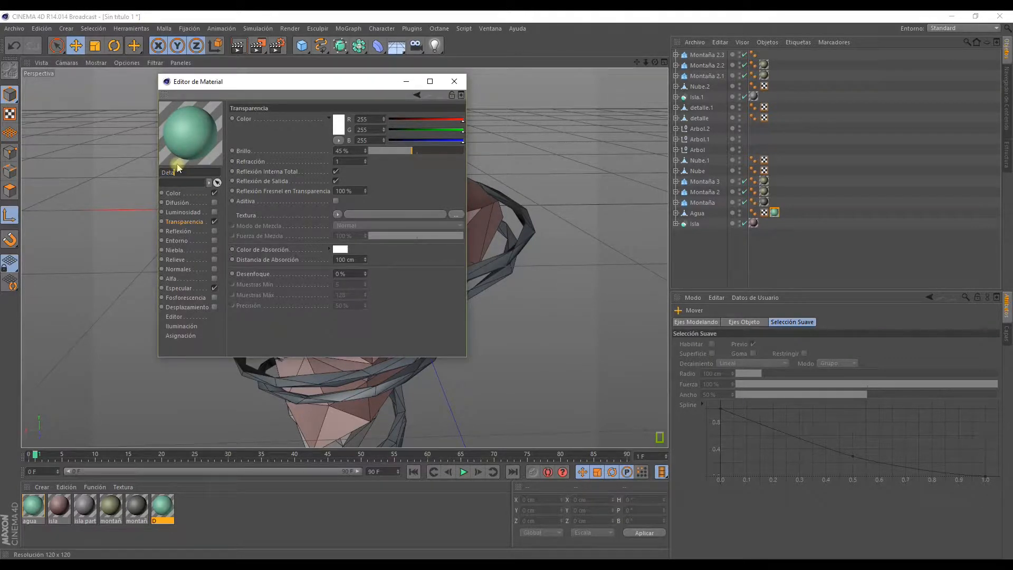
left_click(177, 223)
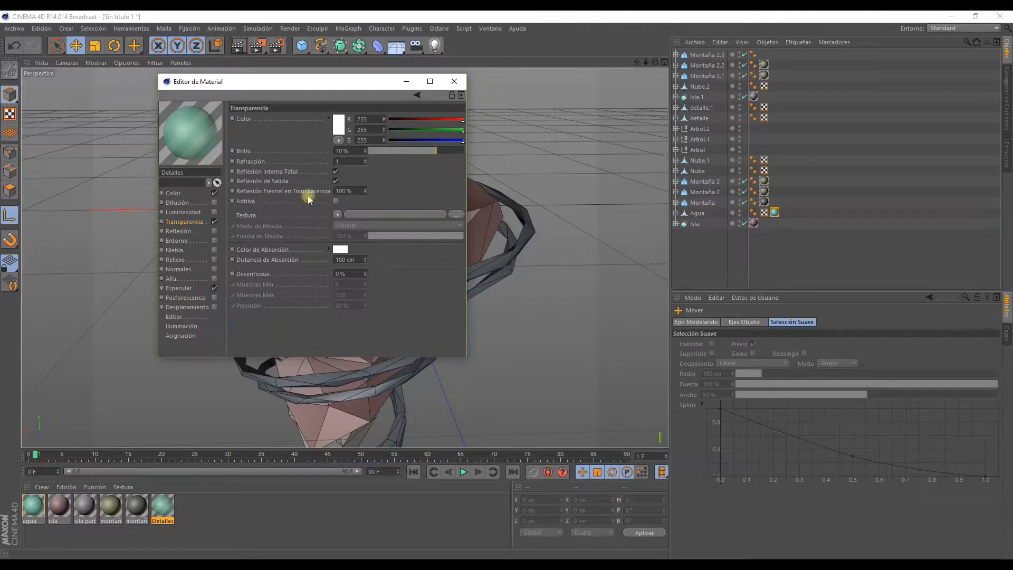
- Shift the starting knot of the Detalles color gradient to a bluer turquoise, hue about 171°
left_click(174, 193)
left_click(286, 182)
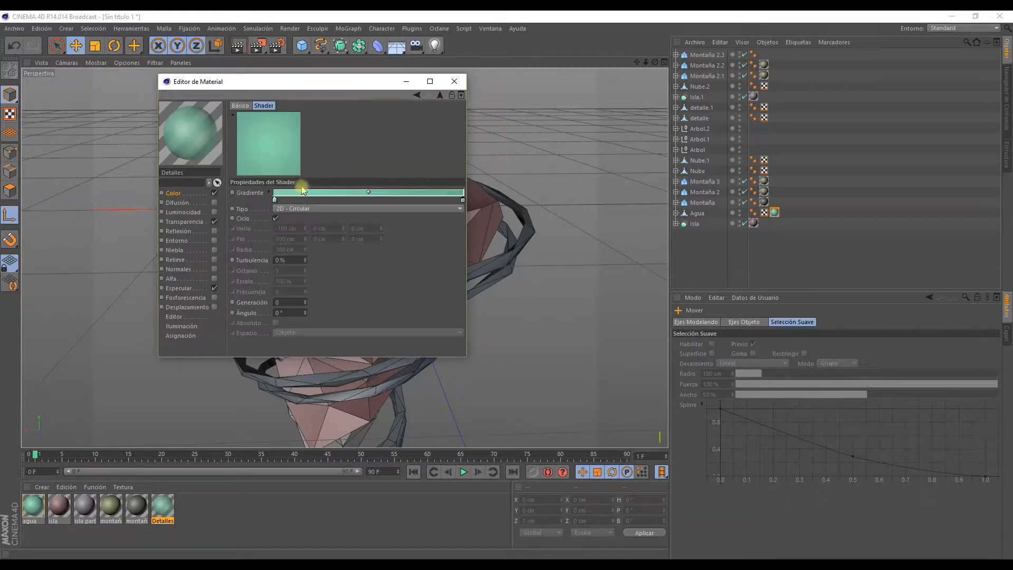
double_click(275, 200)
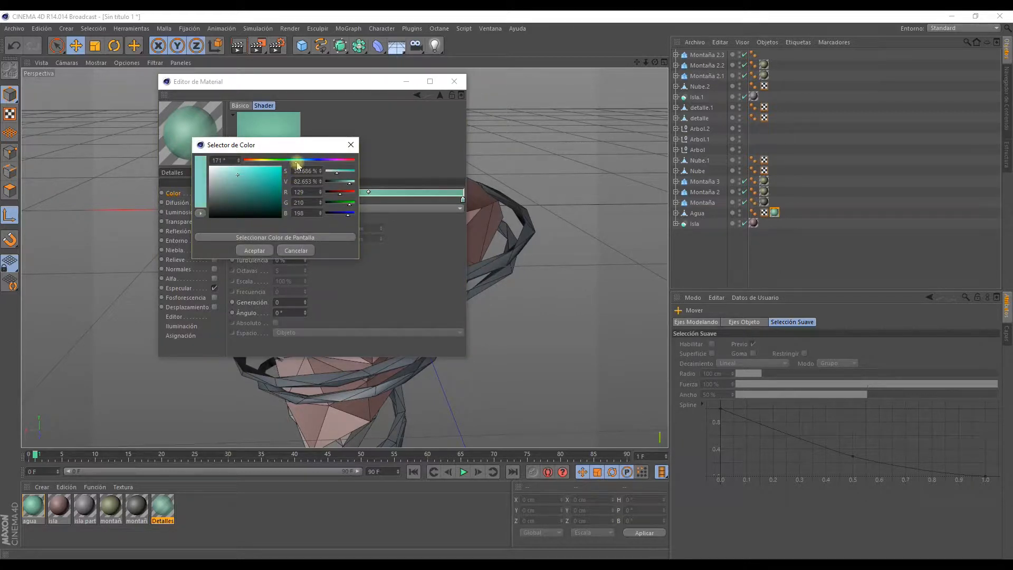
left_click(255, 251)
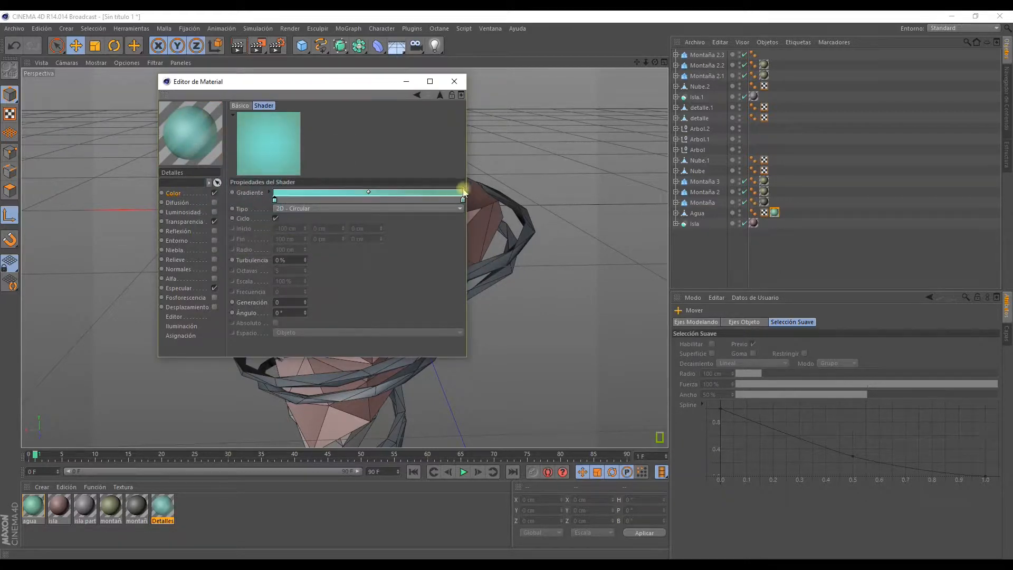
- Add a middle knot to the Detalles gradient, color it bright green-turquoise and finish editing the material
double_click(370, 200)
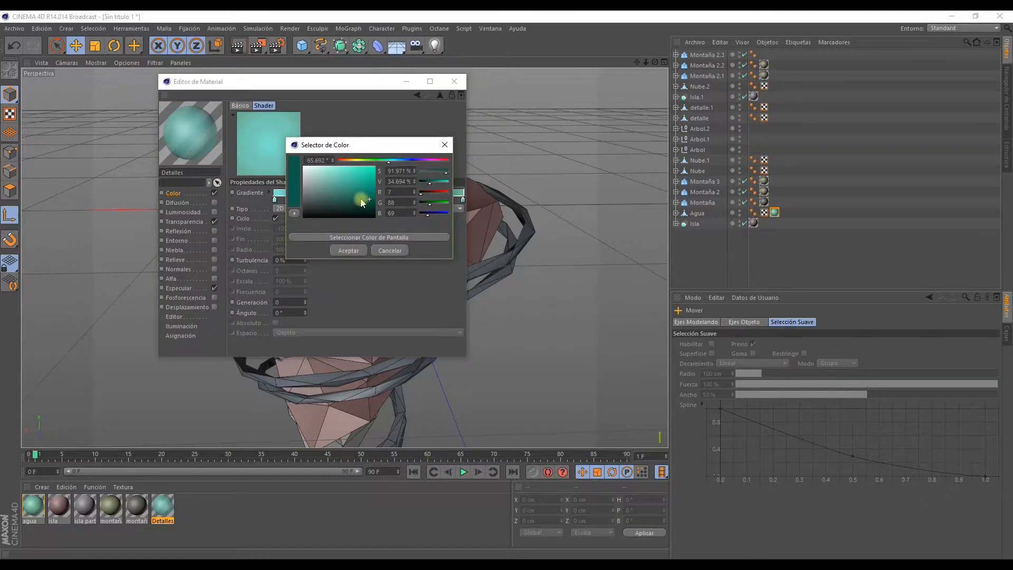
left_click_drag(356, 198, 320, 184)
left_click(348, 251)
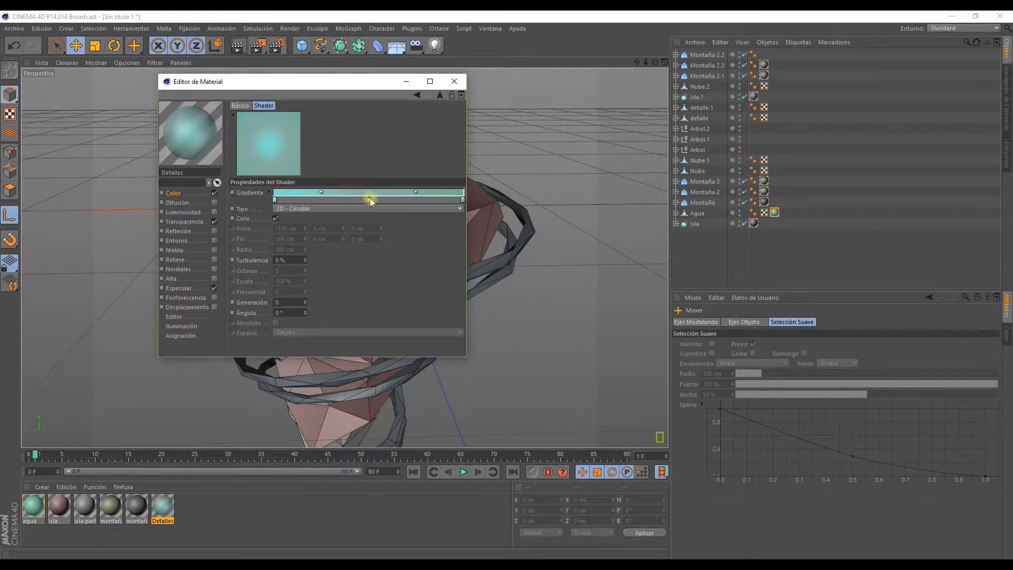
double_click(369, 200)
left_click_drag(369, 199, 355, 172)
left_click(359, 248)
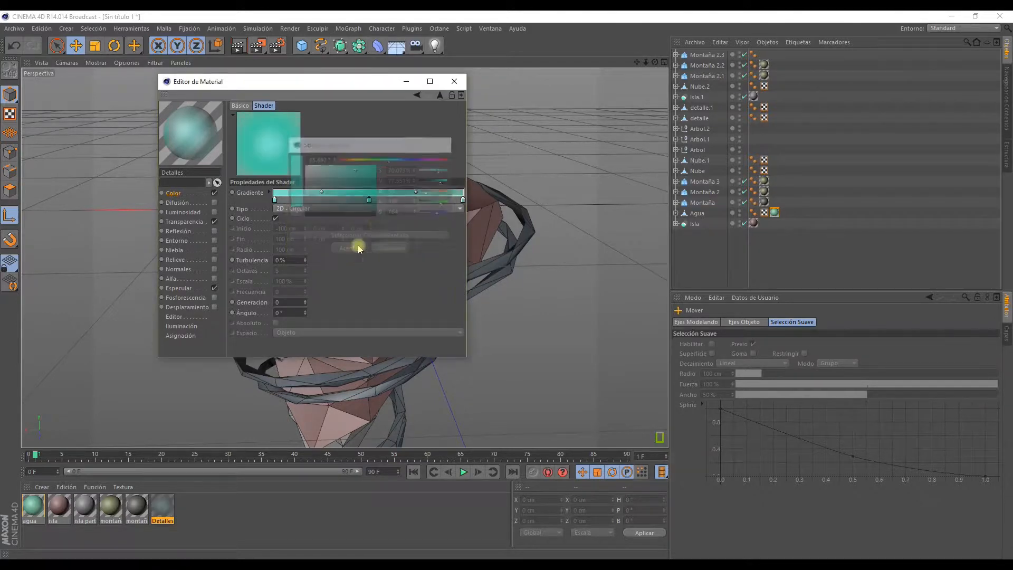
left_click(454, 81)
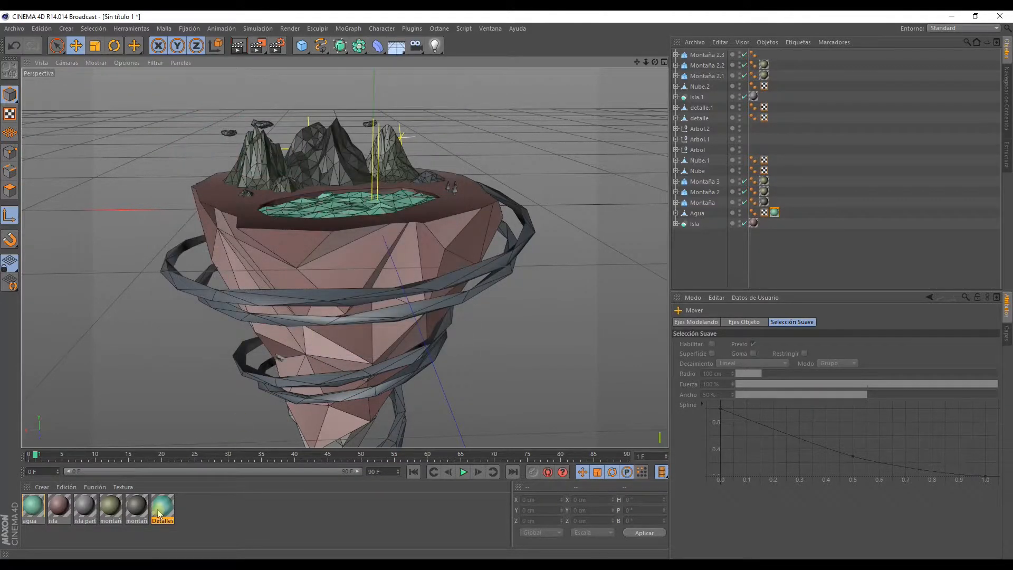
- Apply Detalles to both spiral bands around the island and the green montaña material to Montaña 2.3
left_click_drag(158, 515, 295, 299)
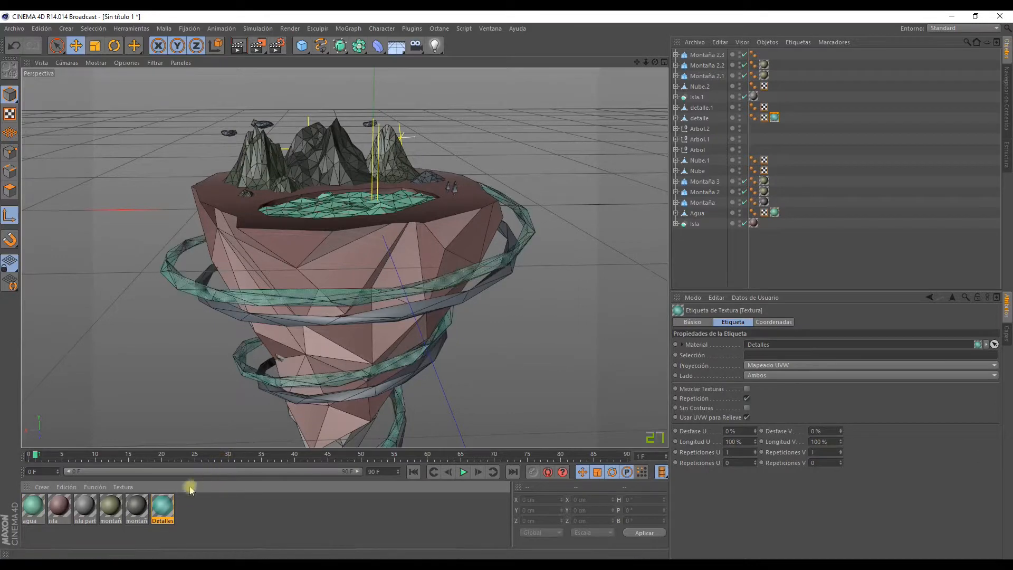
left_click_drag(164, 517, 348, 263)
left_click_drag(120, 510, 404, 175)
- Create a new material for the small trees beside the water and name it copa
left_click_drag(371, 205, 405, 192, "alt")
middle_click_drag(405, 192, 336, 267, "alt")
right_click_drag(339, 265, 475, 366, "alt")
middle_click_drag(475, 367, 425, 323, "alt")
left_click(41, 487)
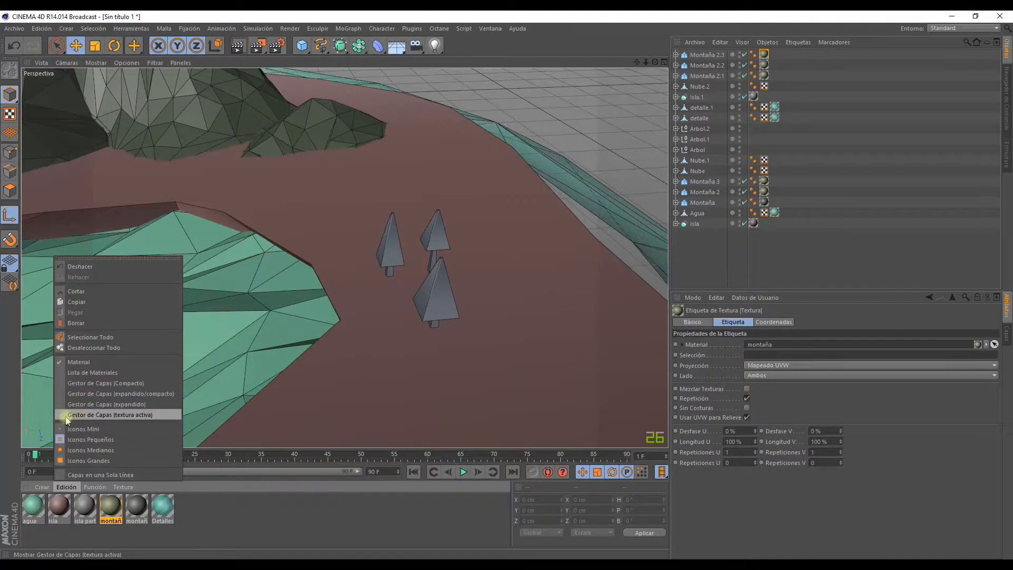
left_click(66, 397)
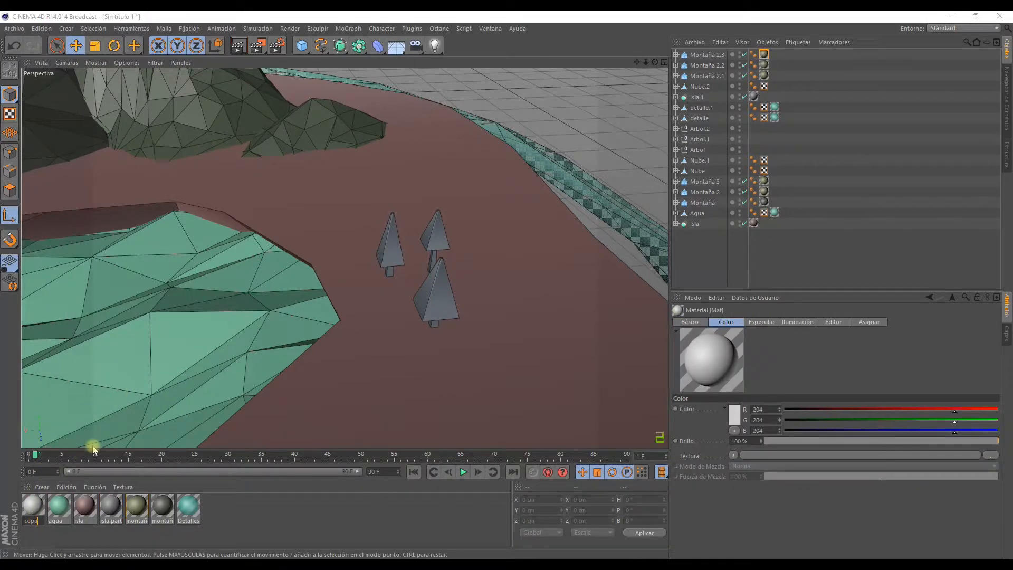
left_click(125, 534)
- Set the copa material's base color to dark green, RGB 36, 70, 28
double_click(44, 503)
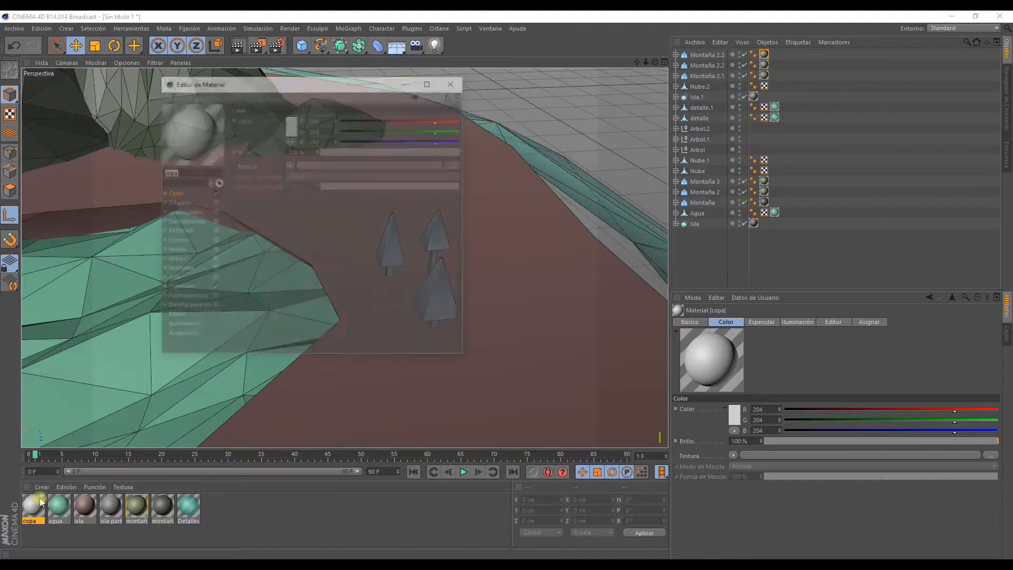
left_click(292, 125)
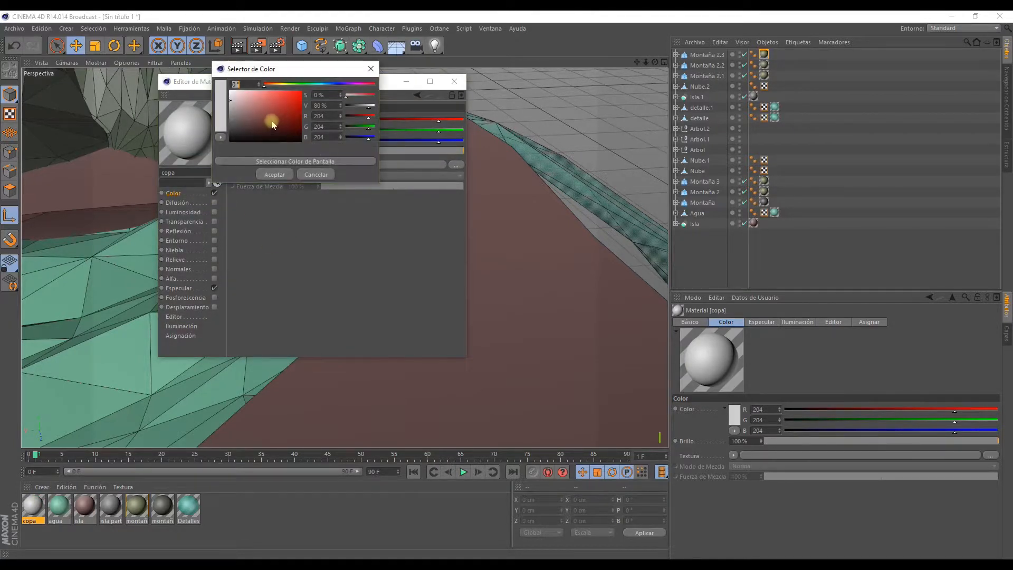
left_click(295, 84)
mouse_move(272, 117)
left_mouse_down()
mouse_move(249, 119)
mouse_move(272, 128)
left_mouse_up()
left_click(273, 174)
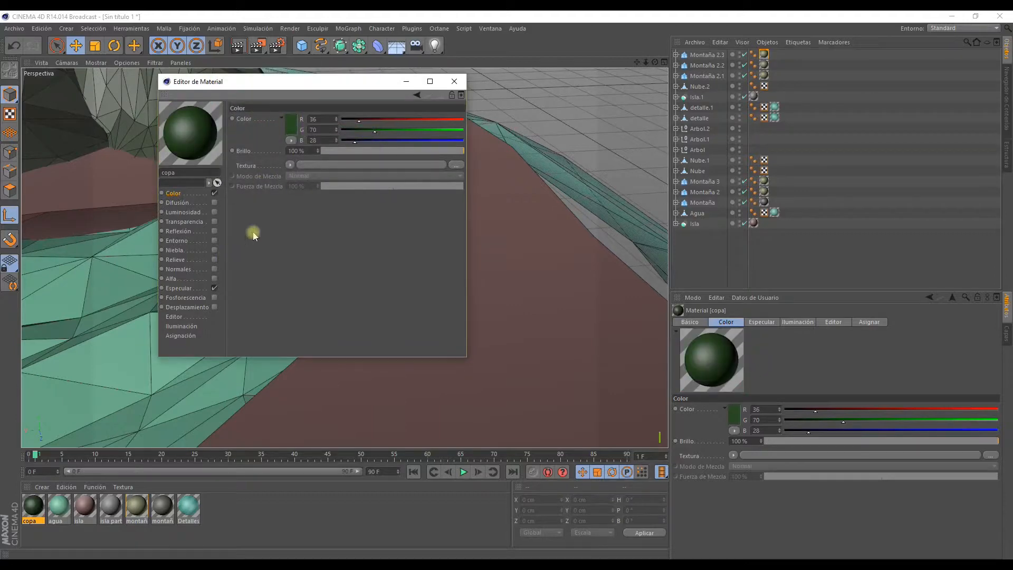
left_click(453, 81)
- Duplicate the copa material and set the copy's base color to a lighter muted green, RGB 84, 106, 70
left_click_drag(33, 506, 201, 511)
double_click(214, 507)
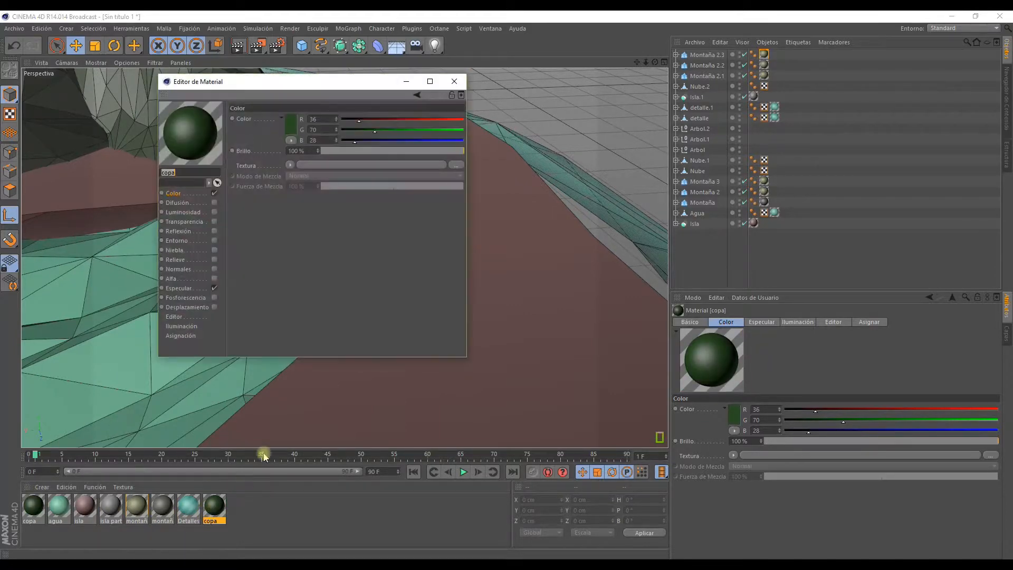
left_click(290, 127)
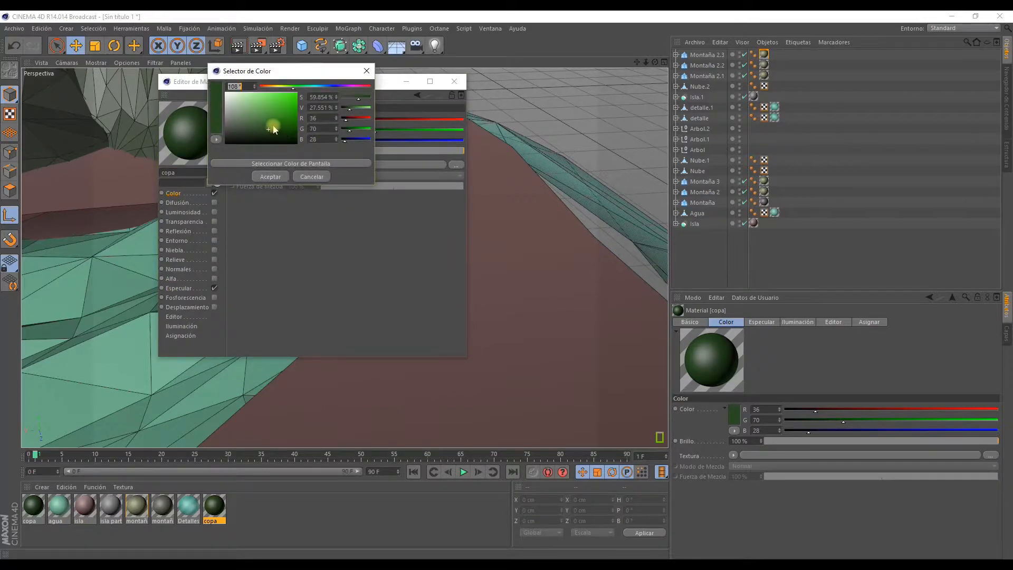
mouse_move(274, 129)
left_mouse_down()
mouse_move(242, 125)
mouse_move(258, 115)
mouse_move(280, 131)
mouse_move(249, 122)
left_mouse_up()
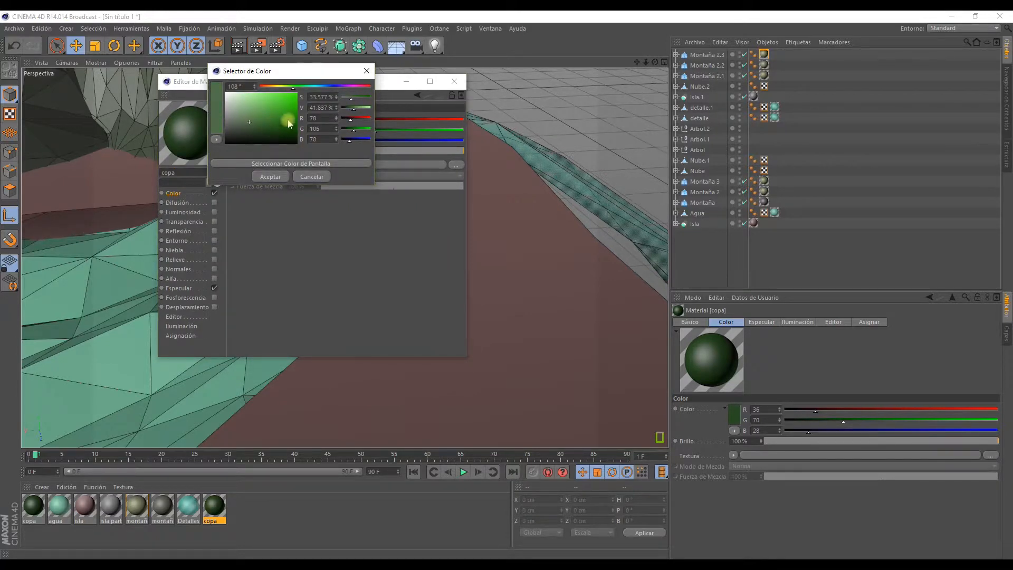
left_click(287, 174)
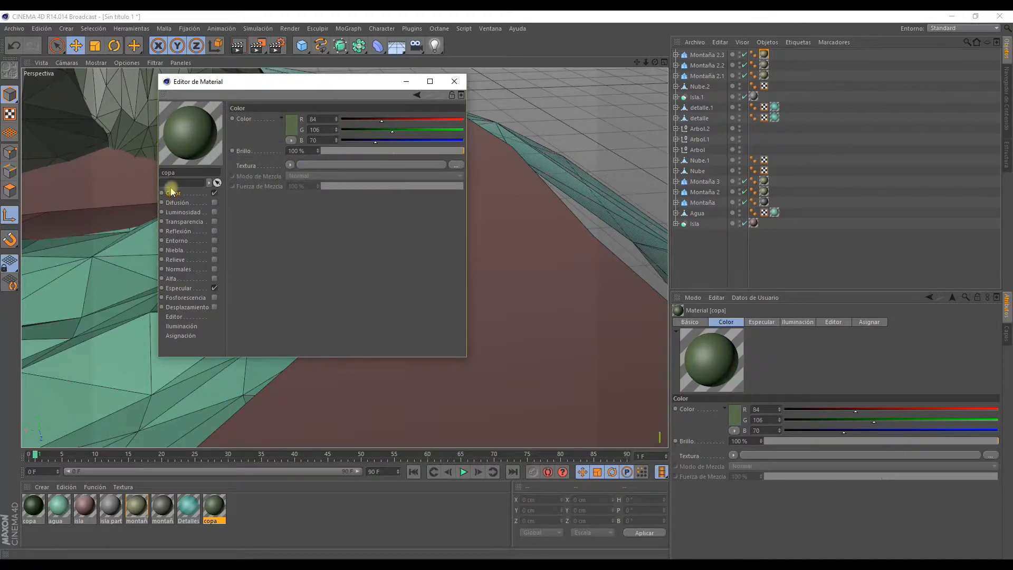
left_click(288, 166)
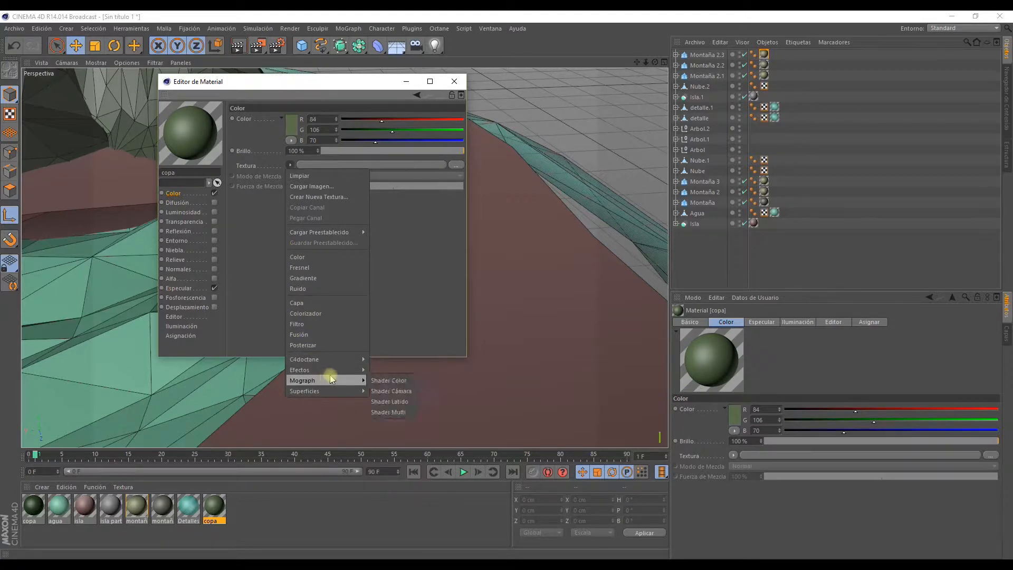
mouse_move(342, 374)
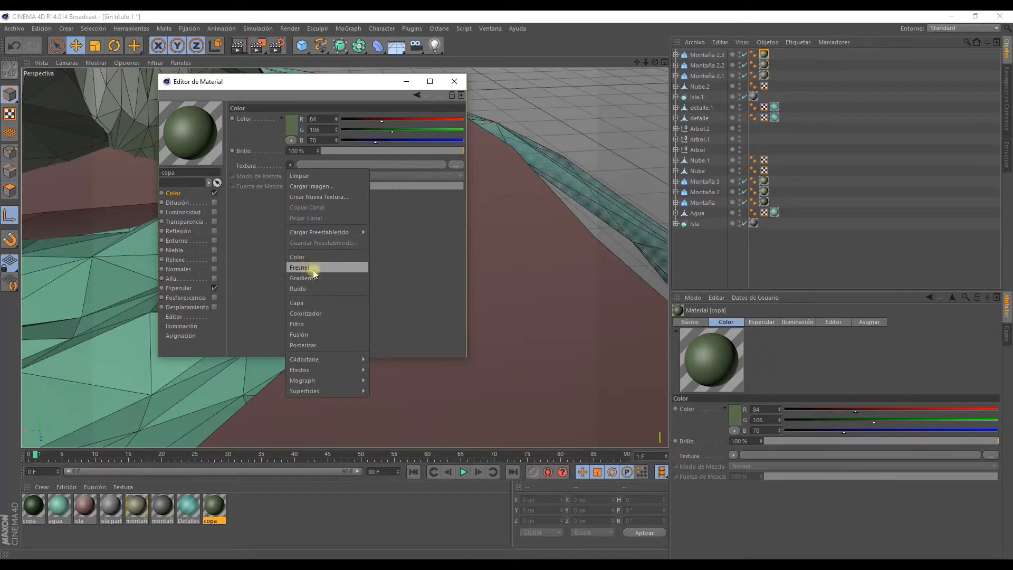
left_click(411, 279)
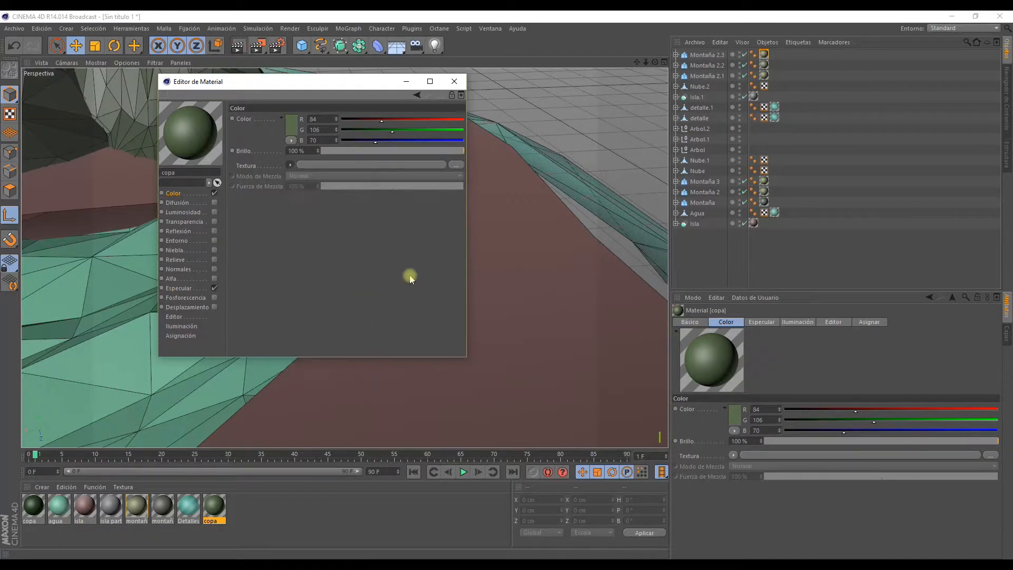
- Apply the muted green copa material to the front tree's crown and the dark green copa to the crown of the tree behind it
left_click(454, 82)
left_click_drag(216, 516, 418, 314)
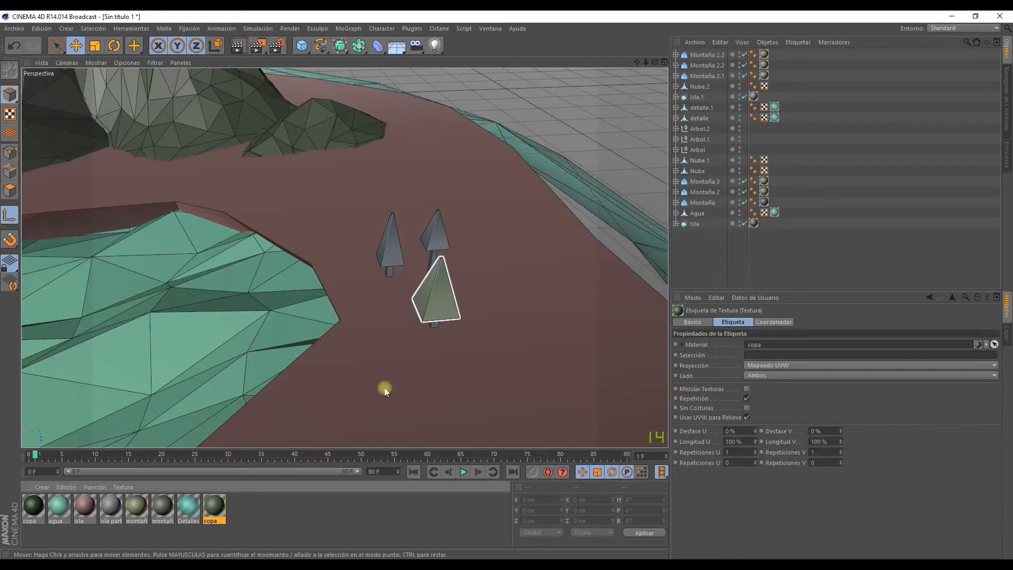
left_click_drag(40, 504, 436, 229)
- Apply a duplicate of the muted green copa material, recolored to RGB 68, 104, 53, to the remaining uncolored tree crown
left_click_drag(221, 510, 236, 509, "ctrl")
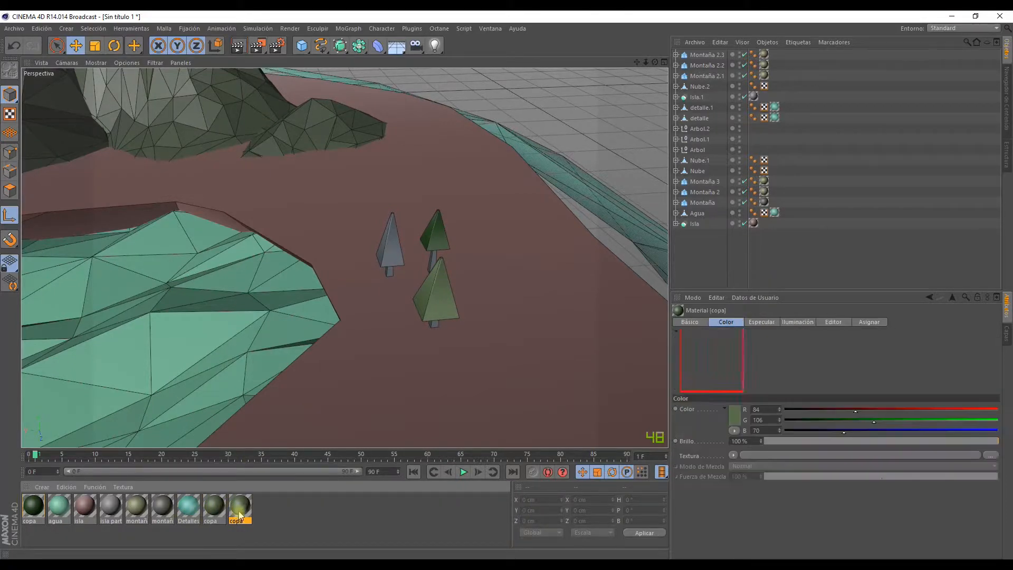
double_click(241, 511)
left_click(289, 137)
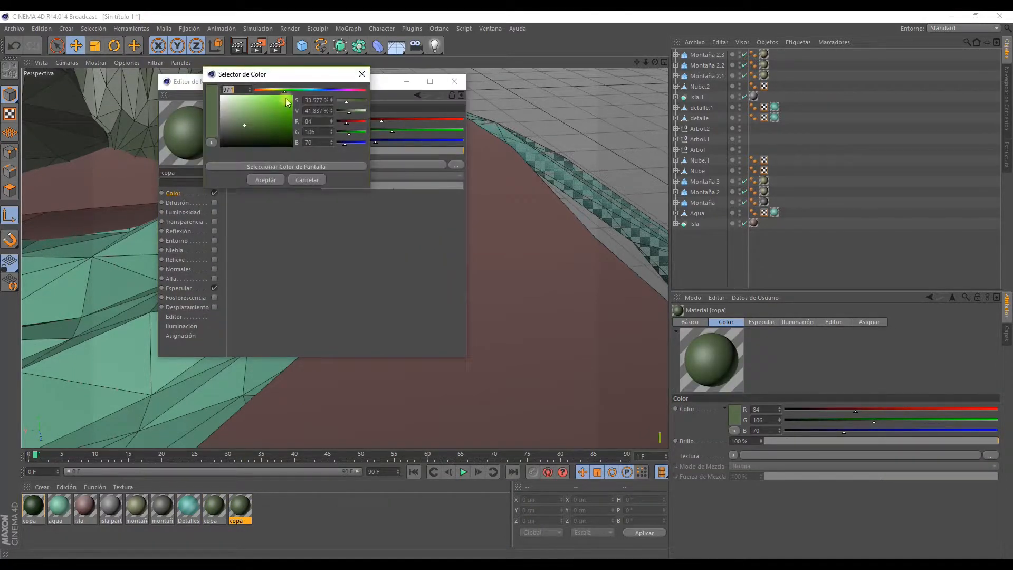
left_click(256, 125)
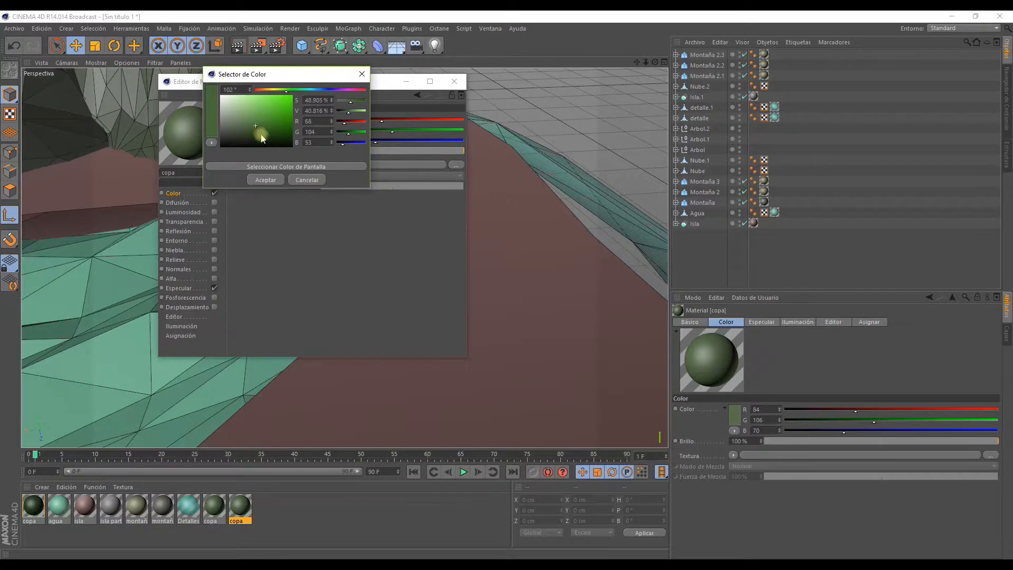
left_click(265, 180)
left_click(454, 81)
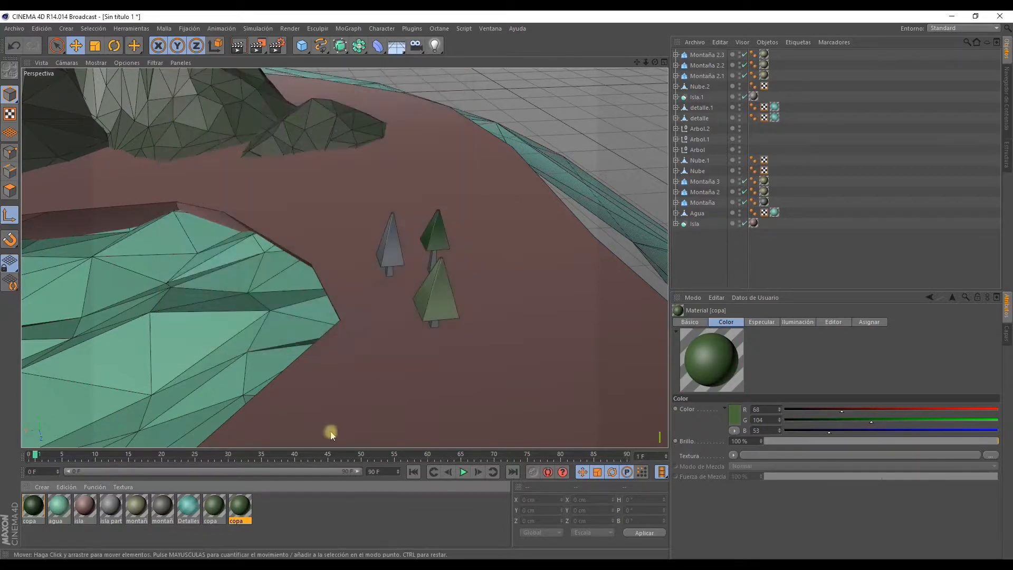
left_click_drag(244, 512, 391, 235)
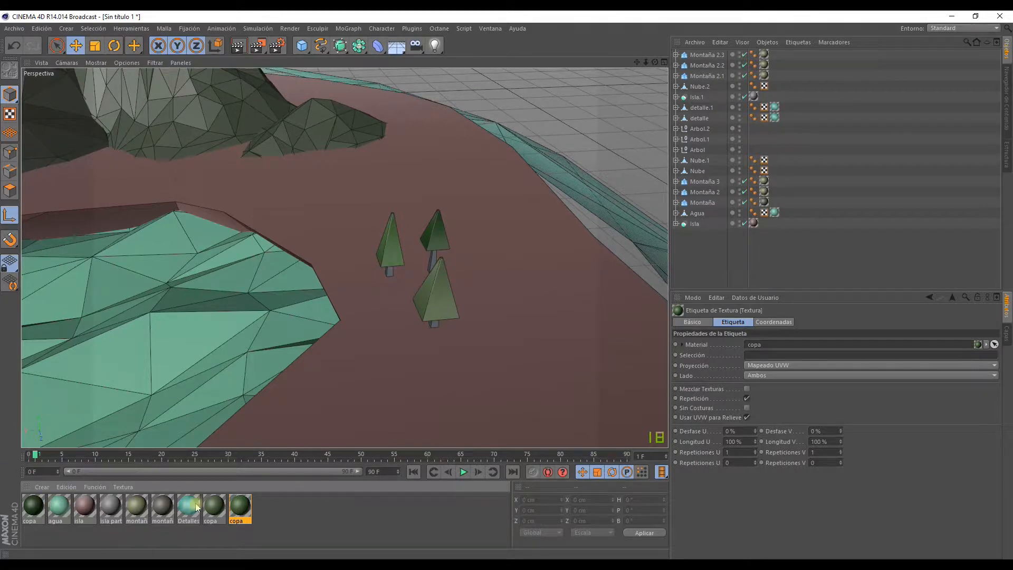
- Duplicate the newest copa material and rename the copy tronco
left_click_drag(237, 512, 261, 516, "ctrl")
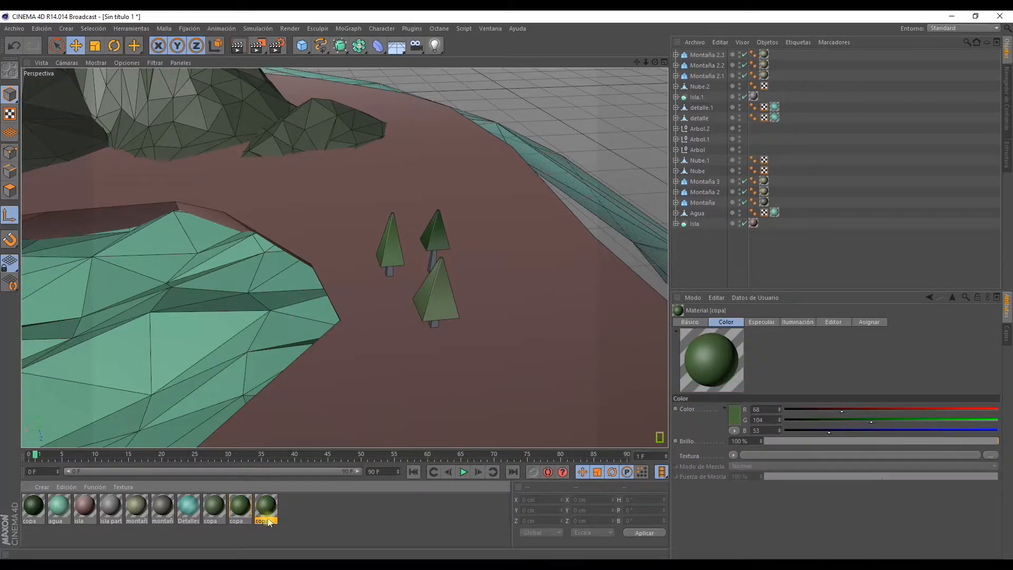
double_click(263, 521)
type("tron")
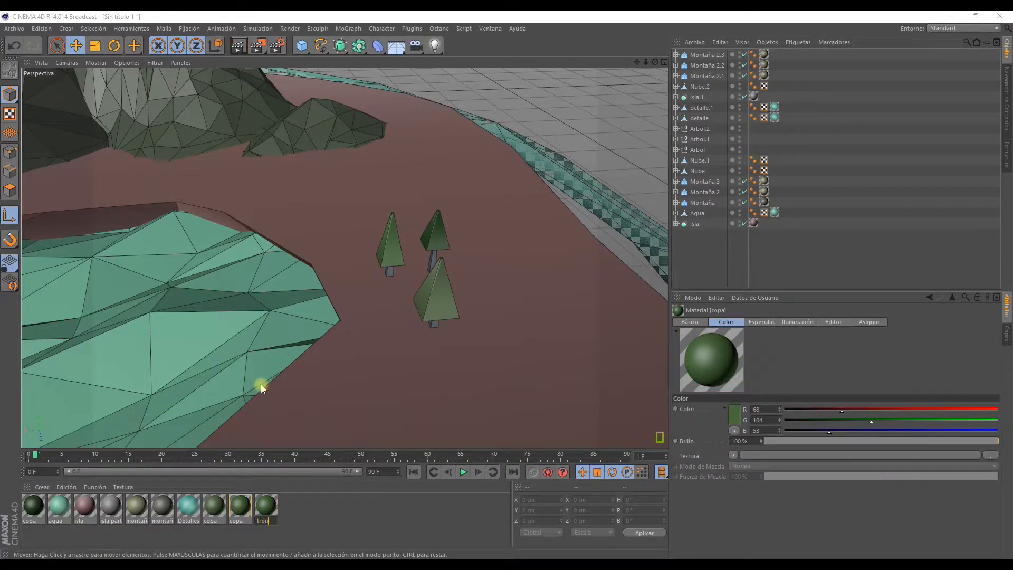
key("Return")
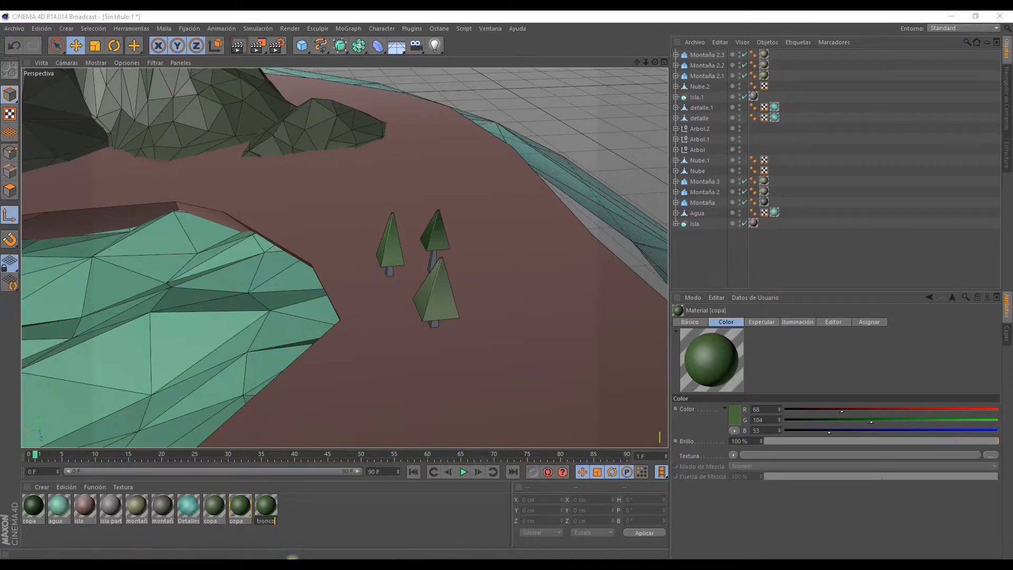
- Set the tronco material's color to dark brown, RGB 75, 59, 36, and apply it to the leftmost tree's trunk
double_click(266, 505)
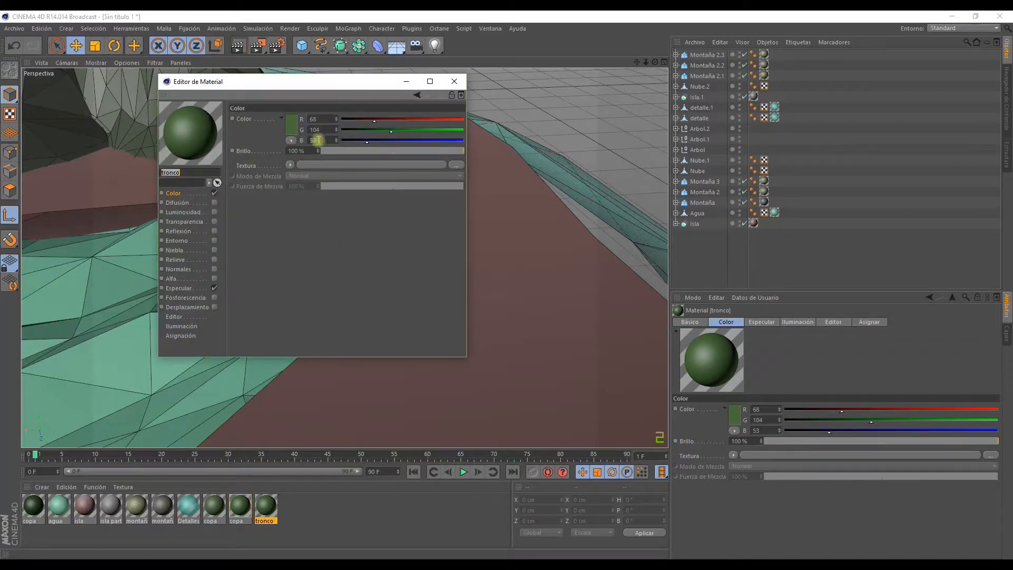
left_click(292, 130)
left_click_drag(280, 145, 247, 135)
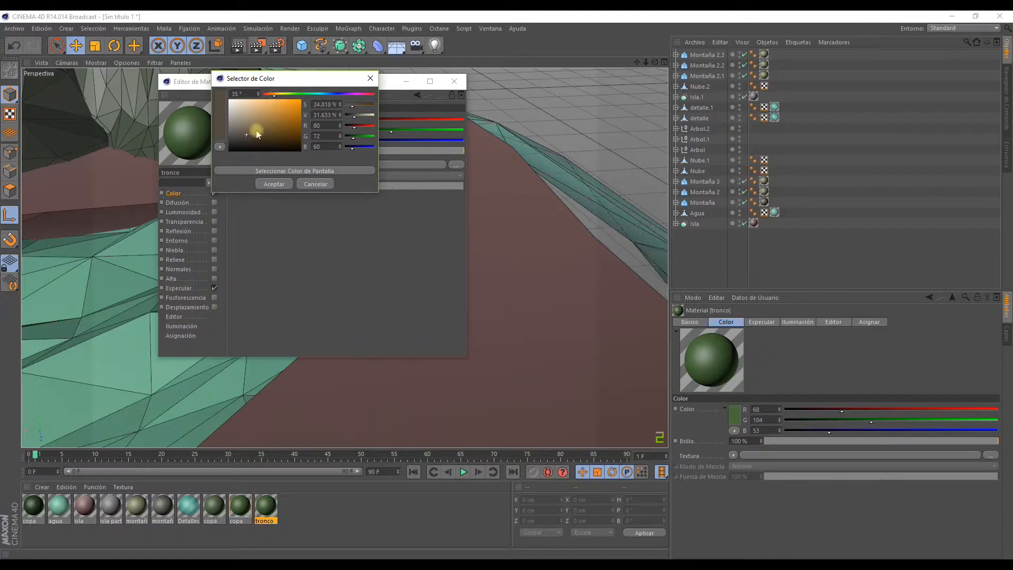
left_click(264, 182)
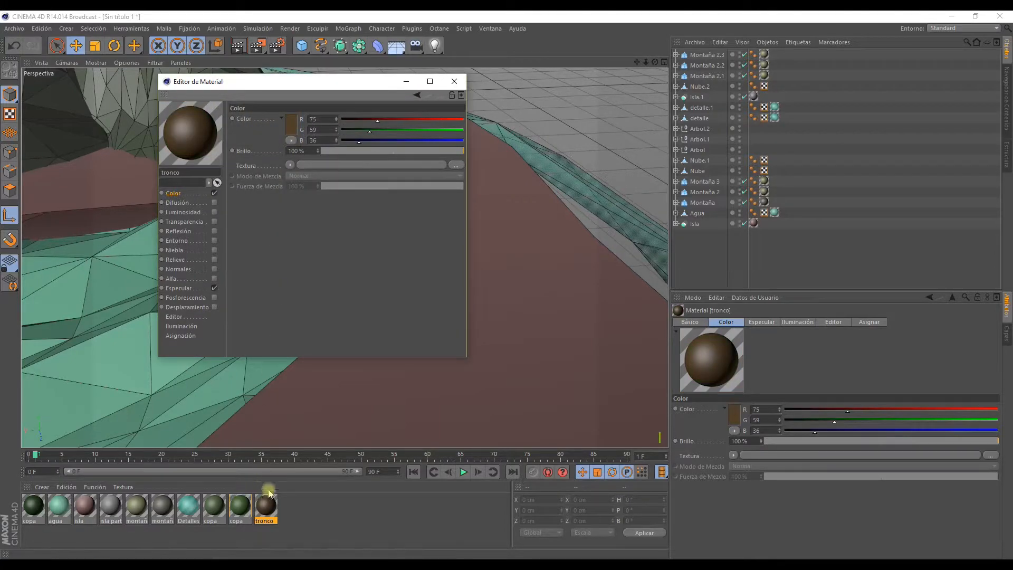
left_click(454, 81)
left_click_drag(314, 437, 390, 271)
- Duplicate the tronco material and set the copy's color to a grayer brown, RGB 83, 73, 58
left_click_drag(264, 507, 292, 507)
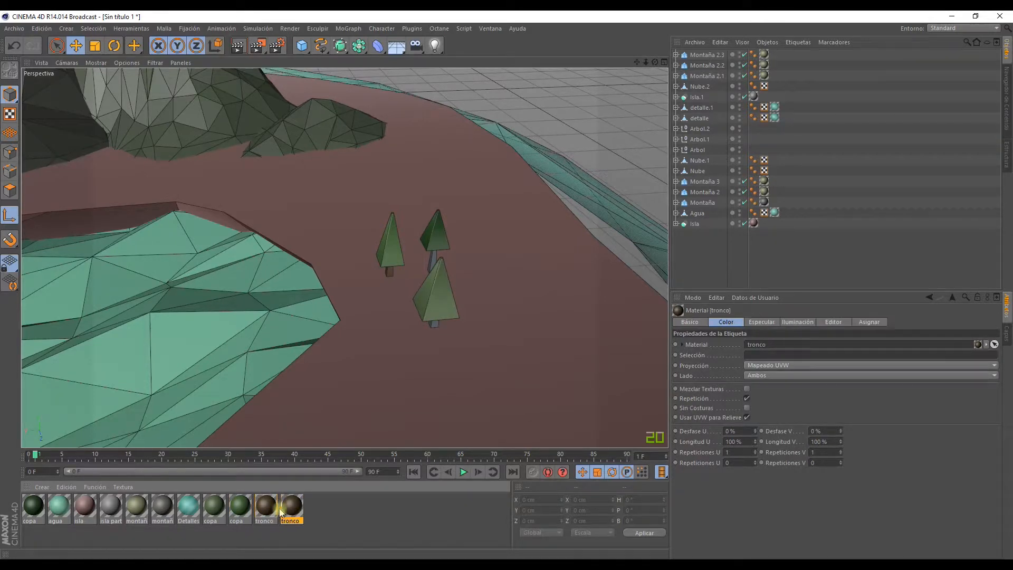
double_click(292, 507)
left_click(295, 131)
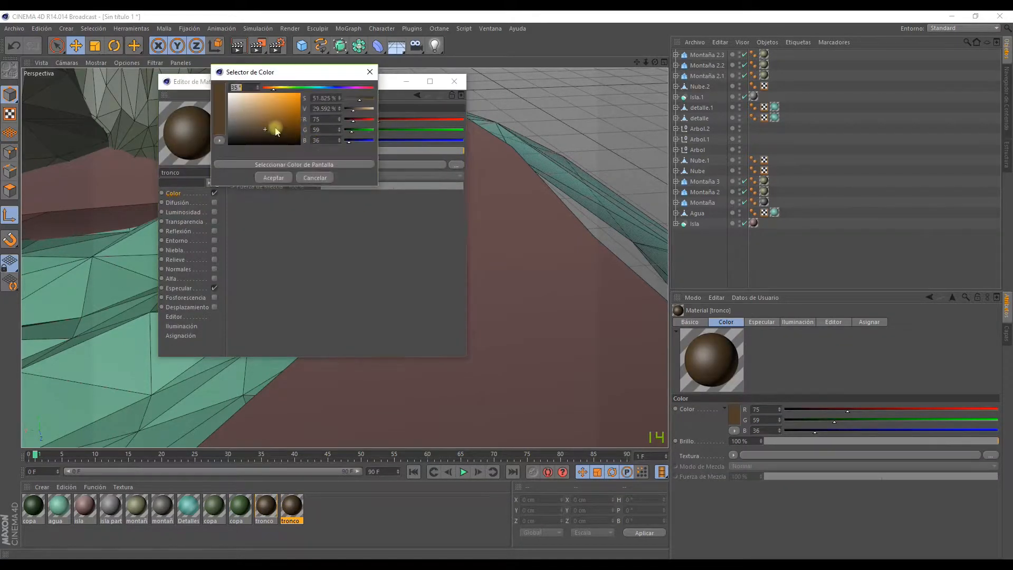
left_click(255, 129)
left_click(272, 179)
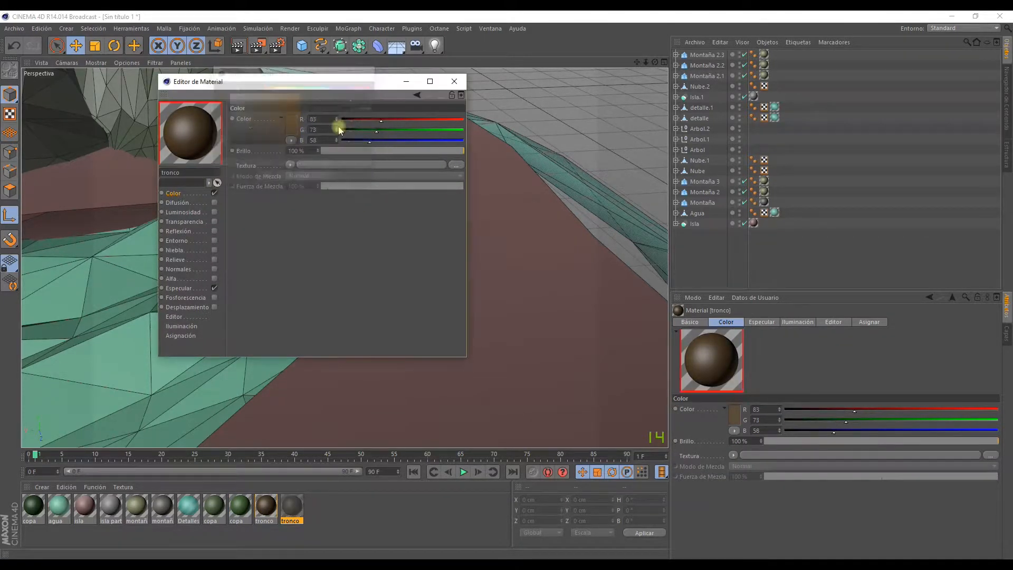
left_click(455, 82)
- Apply the grayer brown tronco material to the trunks of the other two trees
left_click_drag(292, 507, 432, 262)
left_click_drag(299, 510, 432, 324)
right_click_drag(433, 324, 318, 327, "alt")
middle_click_drag(318, 328, 421, 230, "alt")
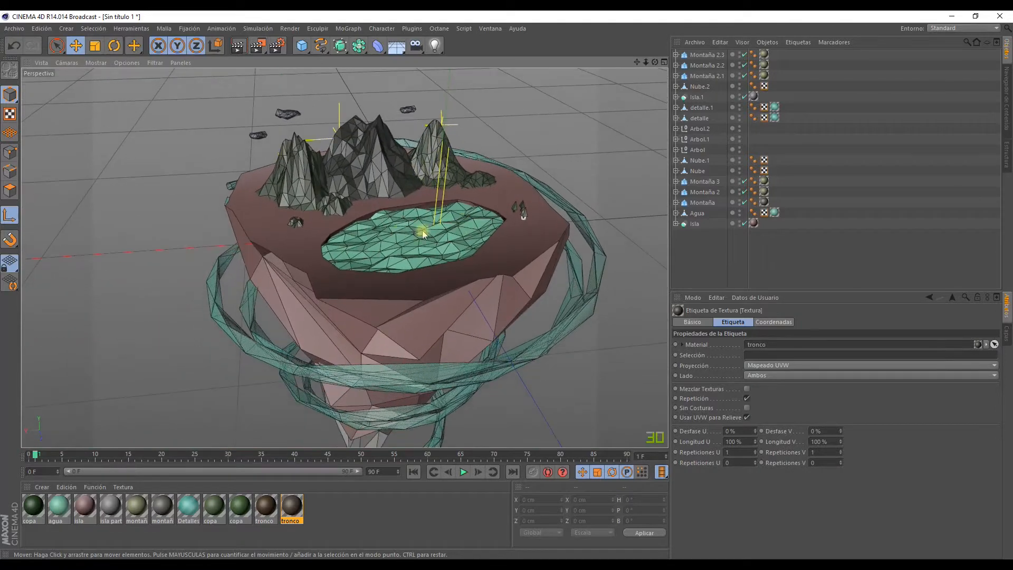
scroll(417, 231, "up", 5)
- Create a new material for the clouds and name it Nubes
left_click(38, 487)
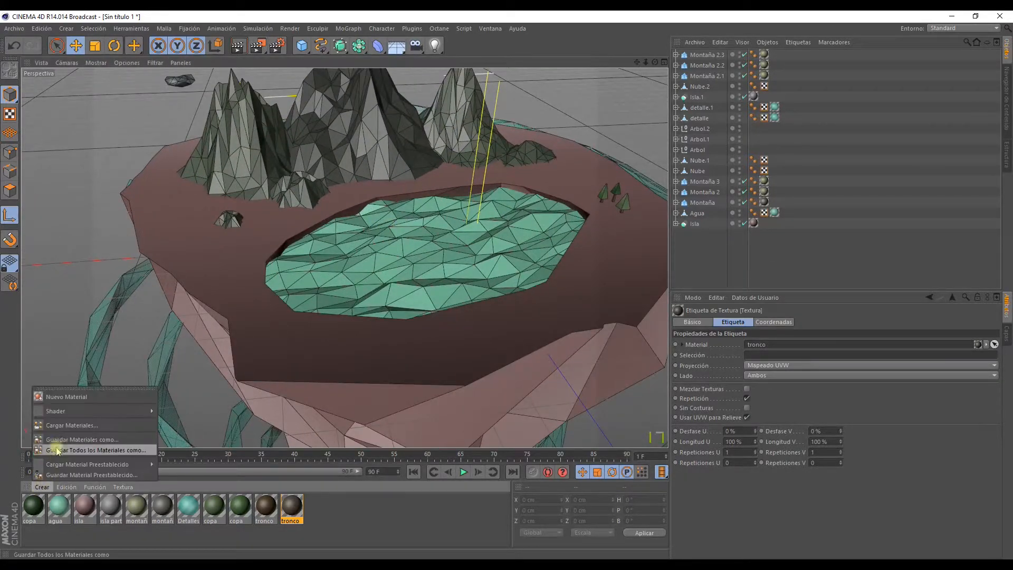
left_click(58, 395)
double_click(33, 506)
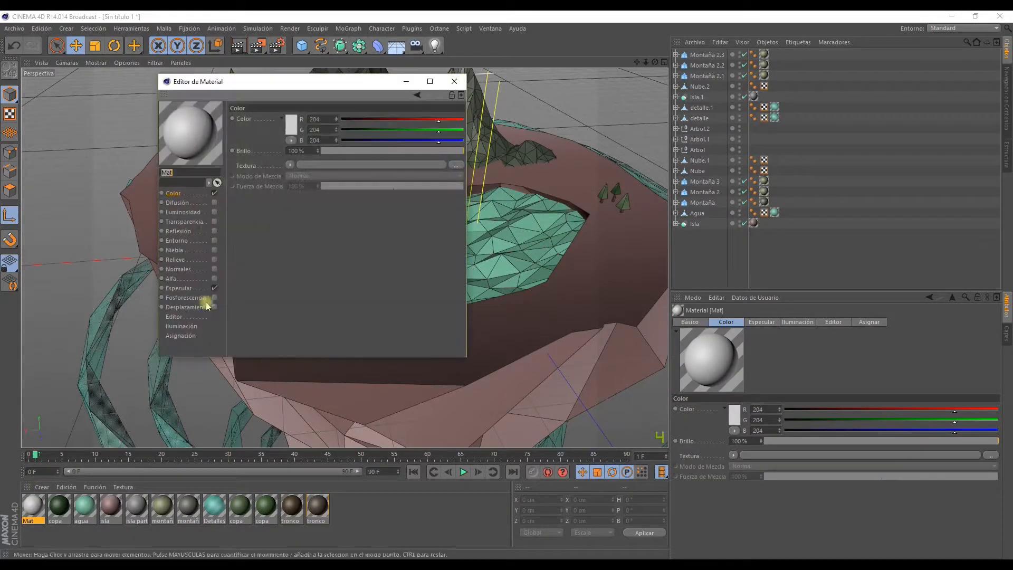
left_click(190, 170)
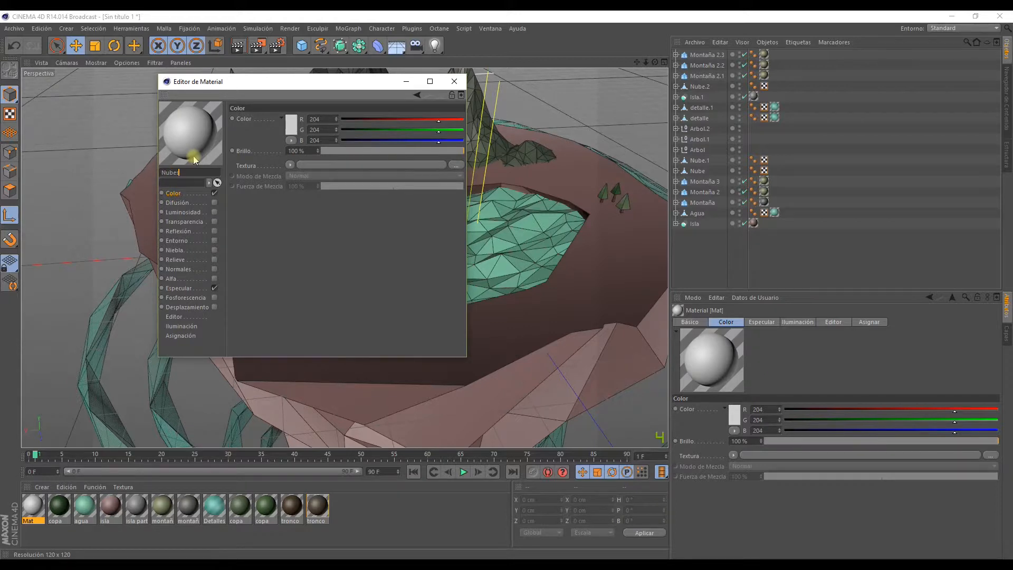
type("Nubes")
key("Return")
- Enable transparency on the Nubes material and set its transparency brightness to 70%
left_click(182, 222)
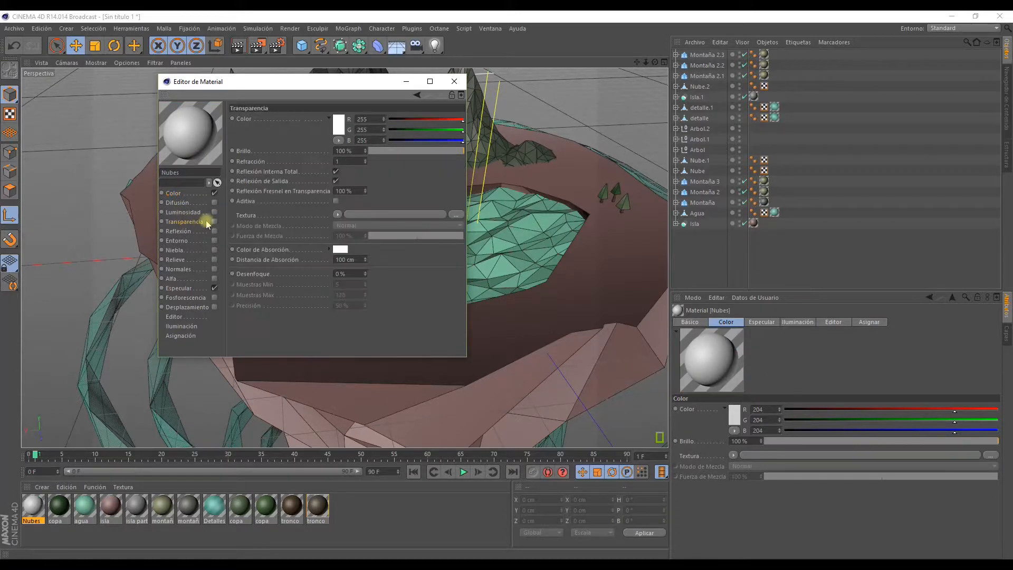
left_click(214, 222)
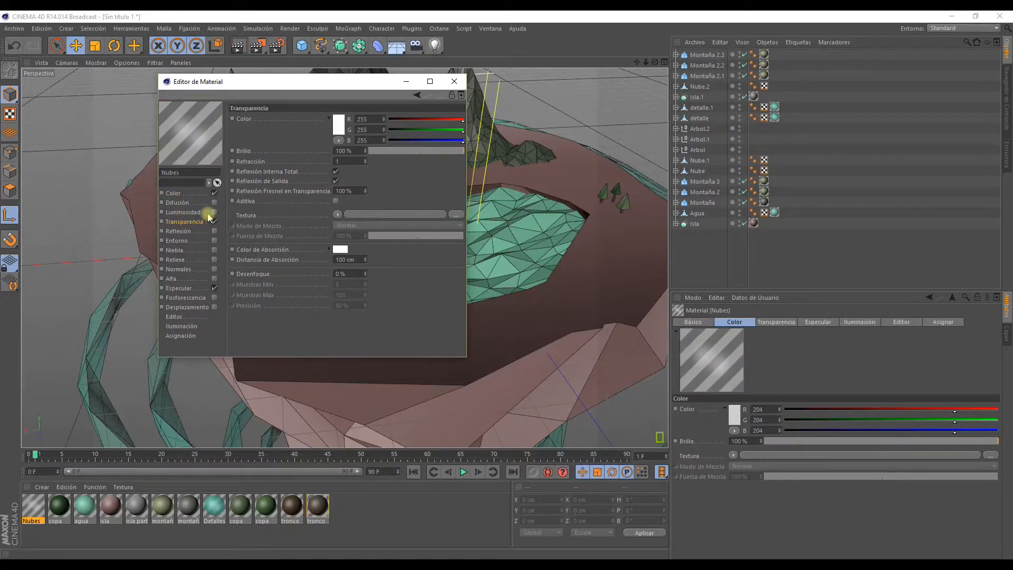
left_click(393, 150)
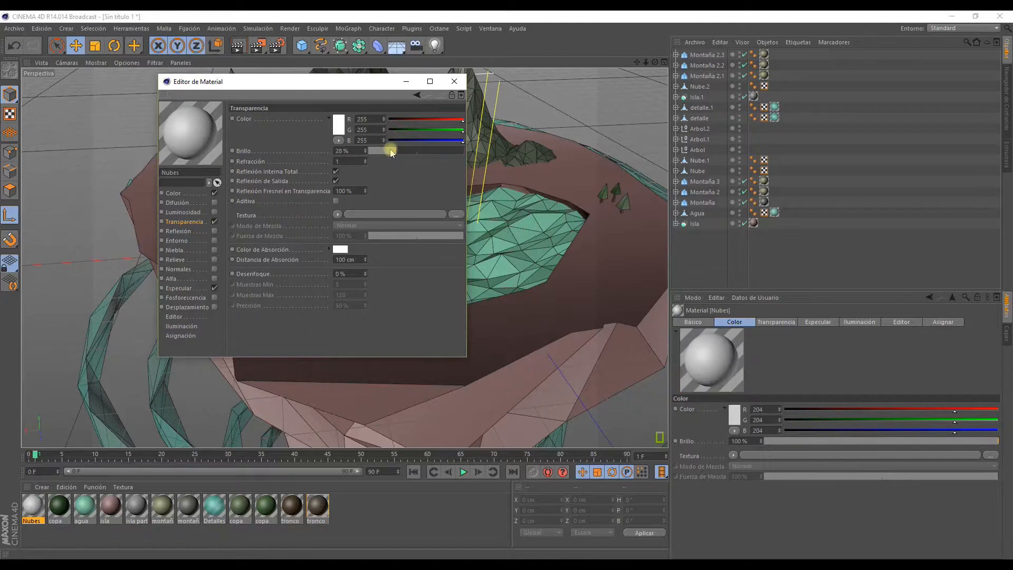
left_click_drag(411, 153, 436, 153)
left_click(348, 151)
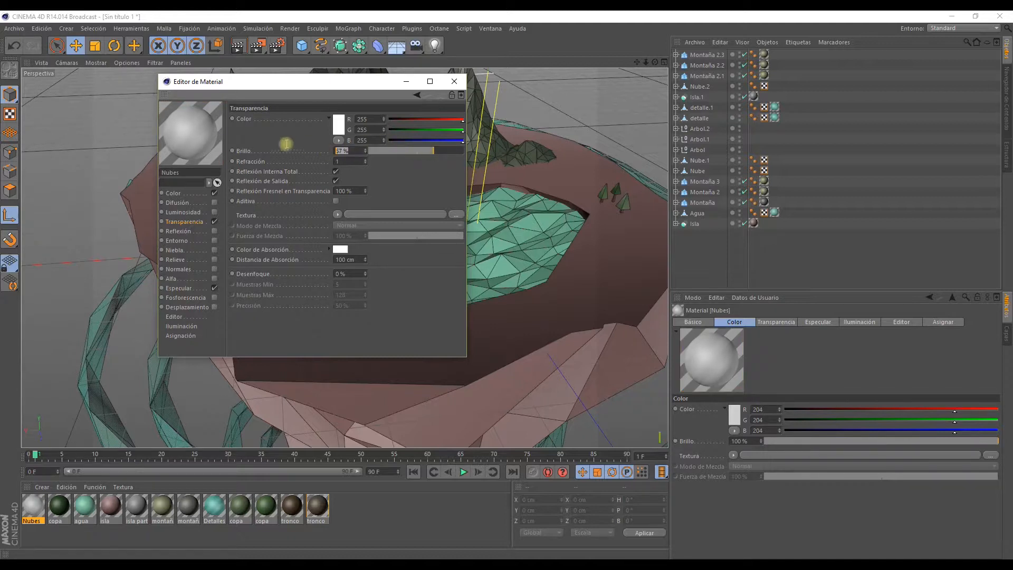
type("70")
key("Return")
left_click(454, 81)
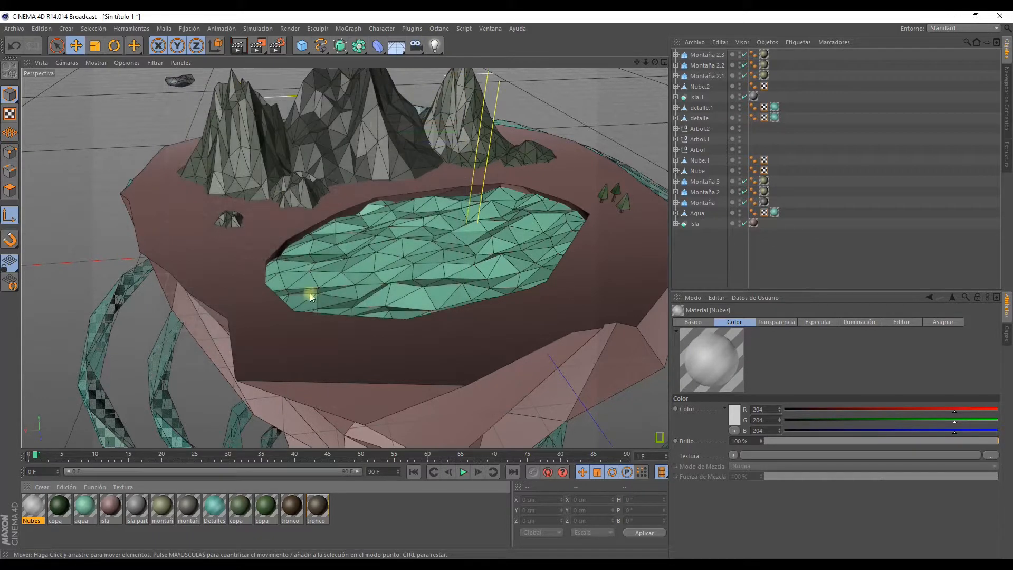
- Set the absorption color in the agua material's transparency to a light turquoise green
double_click(84, 507)
left_click(181, 223)
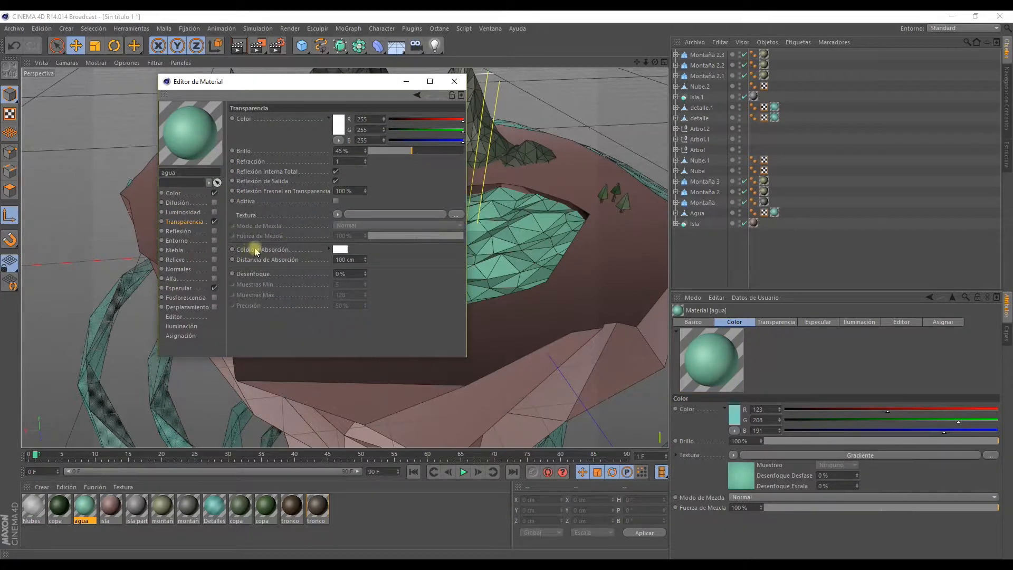
left_click(340, 249)
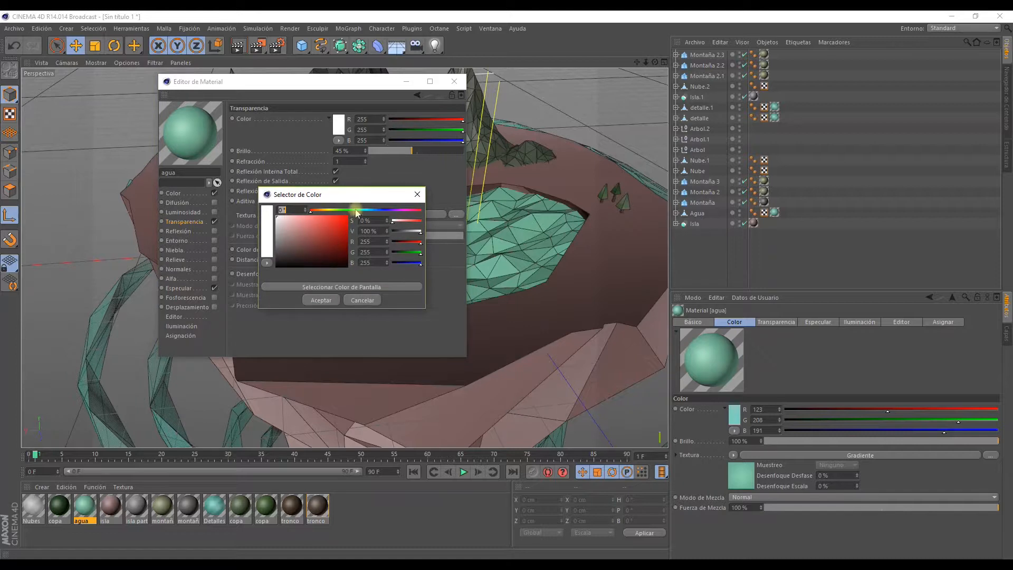
left_click(349, 210)
left_click(311, 235)
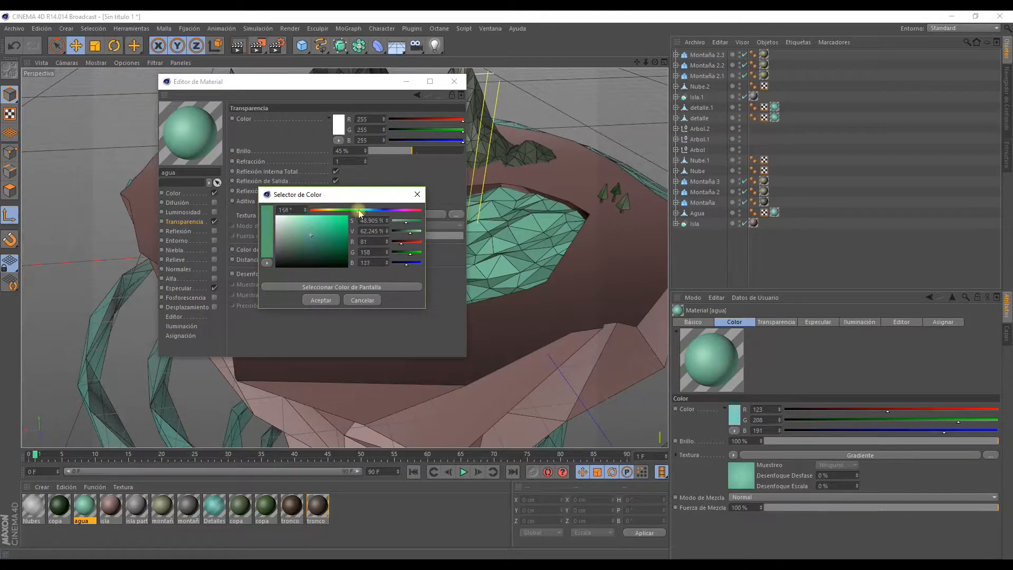
left_click_drag(316, 235, 306, 224)
left_click(321, 302)
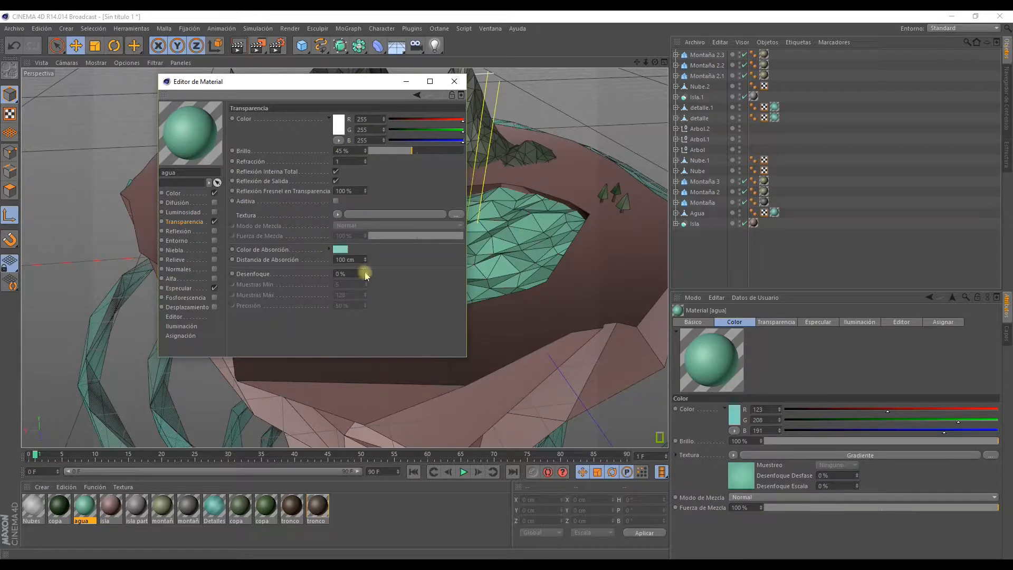
left_click(455, 81)
- Set the Nubes material's transparency brightness to 83% and its blur (Desenfoque) to 7%
double_click(32, 508)
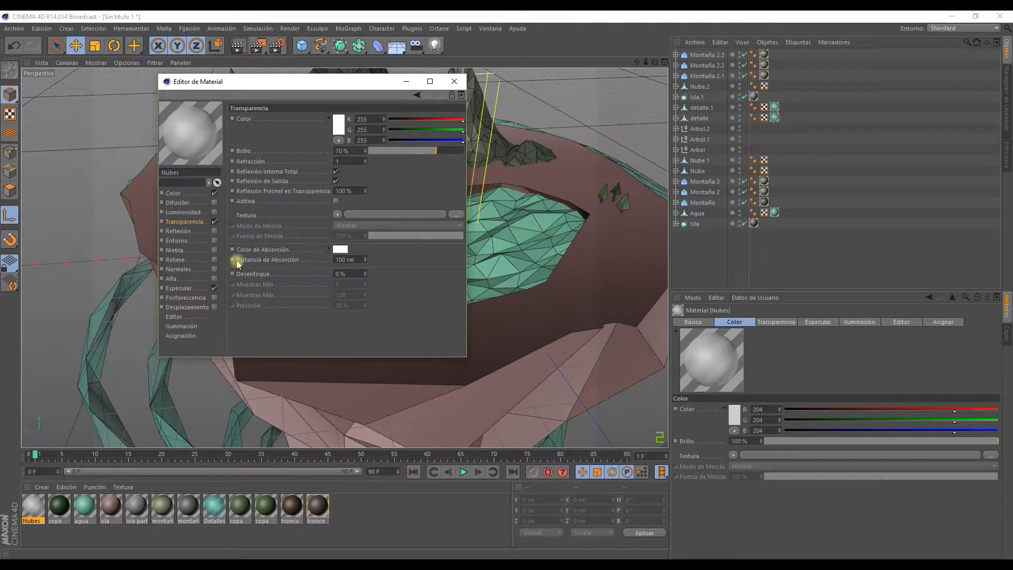
left_click_drag(368, 278, 366, 257)
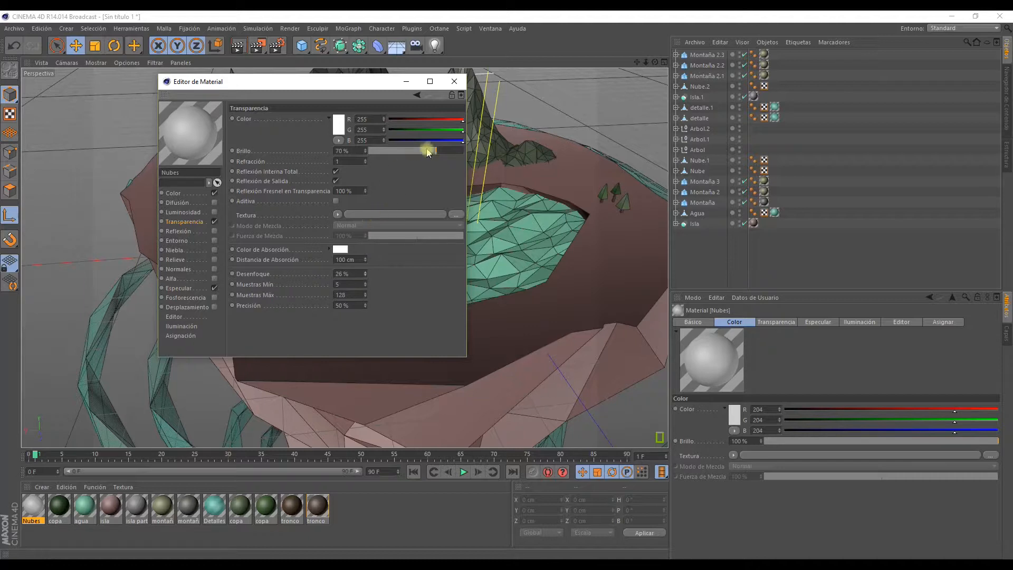
left_click_drag(441, 152, 450, 153)
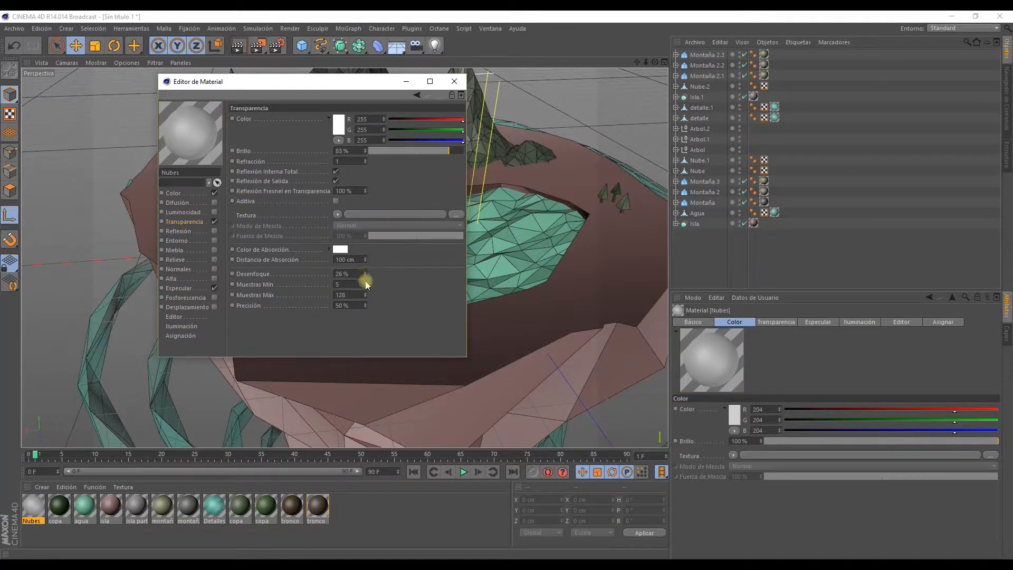
left_click_drag(366, 273, 367, 271)
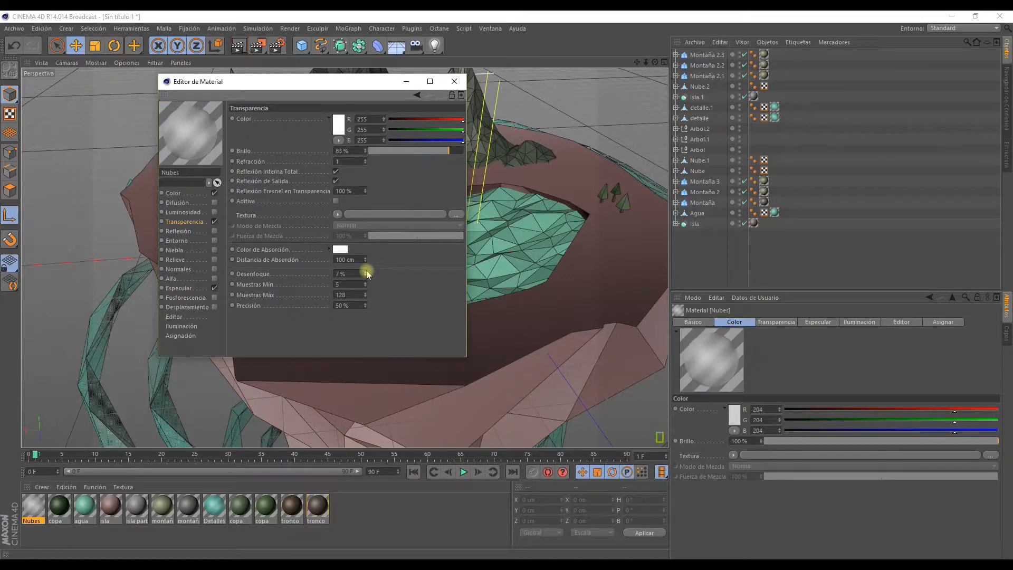
- Apply the Nubes material to the three clouds floating around the mountains
left_click(457, 81)
scroll(333, 244, "down", 4)
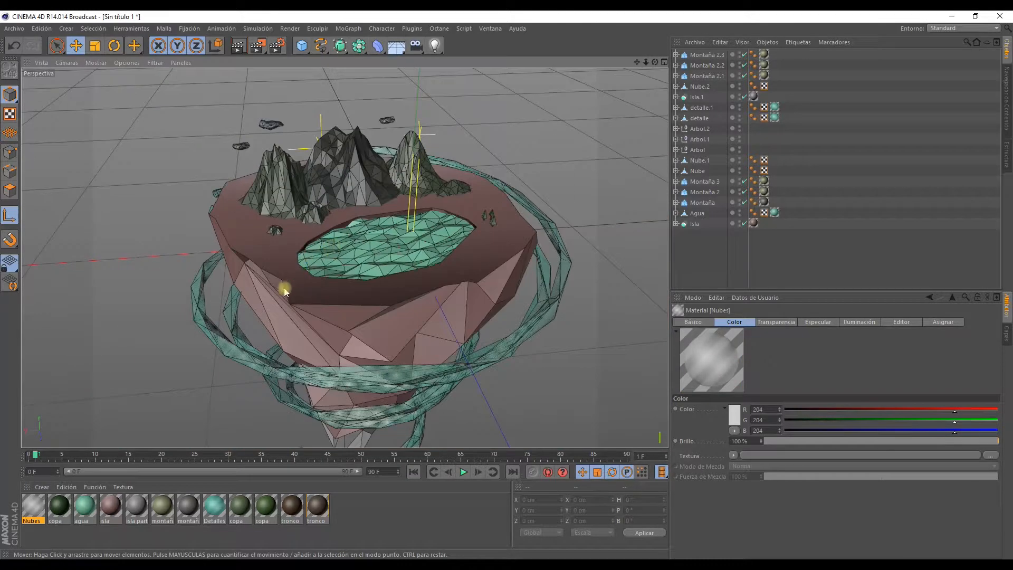
left_click_drag(285, 289, 278, 282, "alt")
left_click_drag(33, 520, 179, 255)
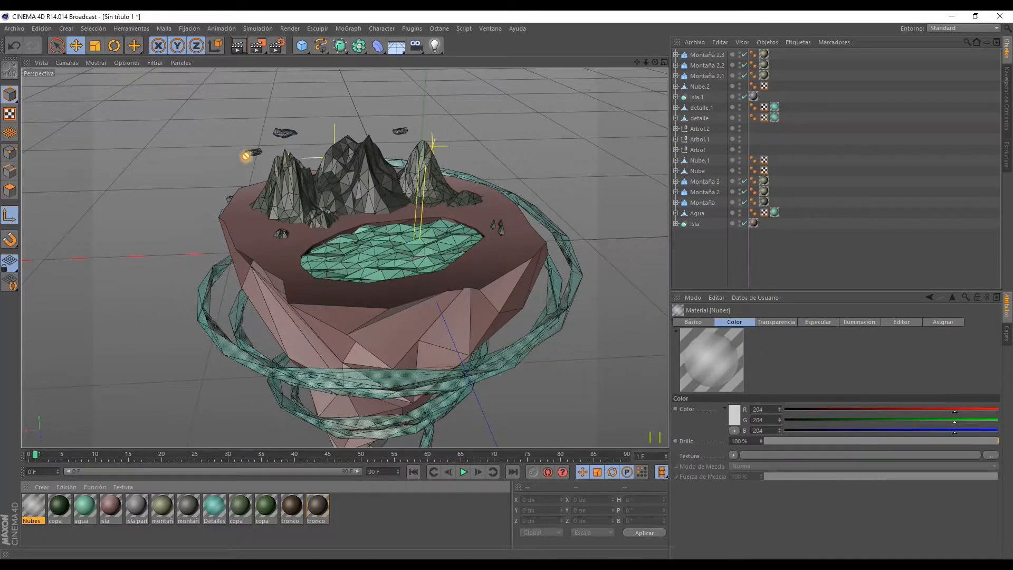
left_click_drag(252, 156, 252, 156)
left_click_drag(33, 505, 282, 139)
left_click_drag(32, 505, 401, 138)
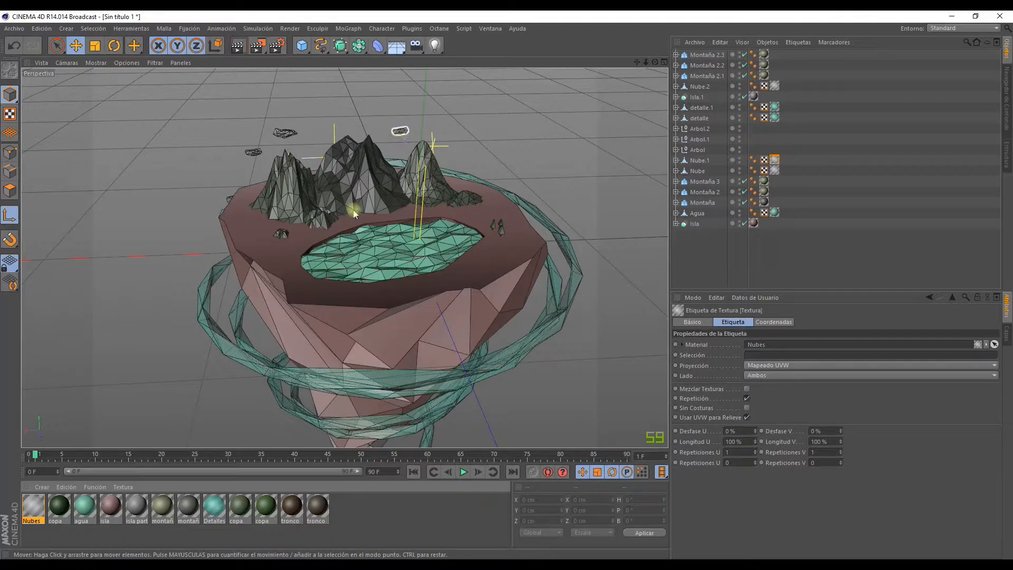
mouse_move(354, 214)
left_mouse_down("alt")
mouse_move(323, 220)
mouse_move(317, 199)
mouse_move(339, 239)
mouse_move(348, 232)
left_mouse_up("alt")
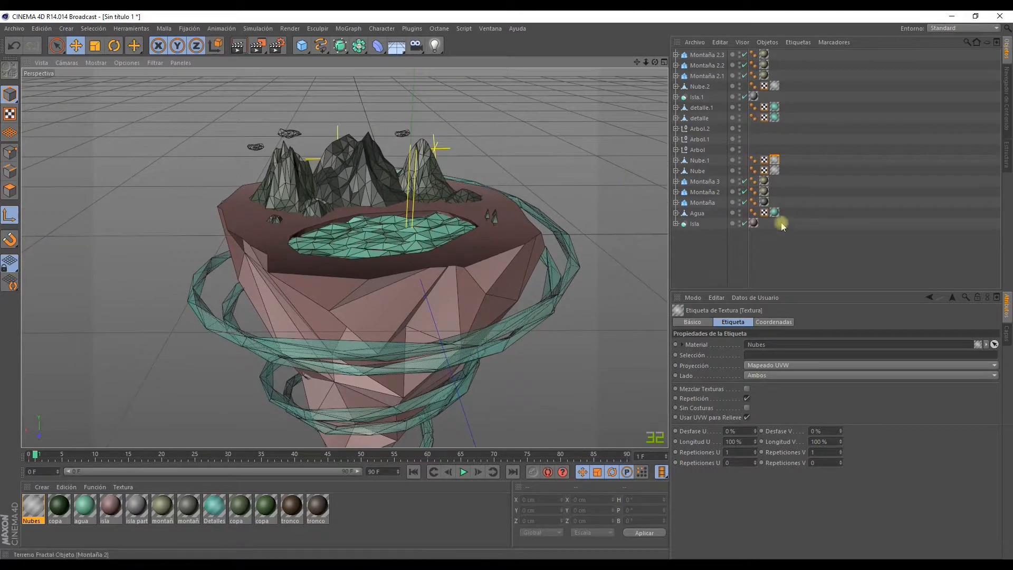
- Add a sphere primitive to the scene and set its type to Icosaedro
left_click(694, 238)
left_click(302, 45)
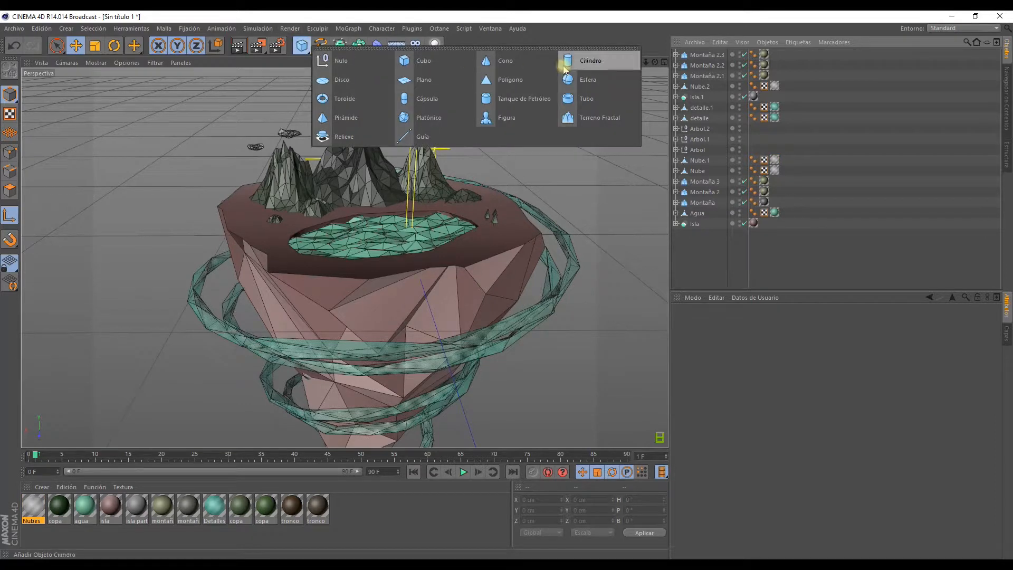
left_click(575, 79)
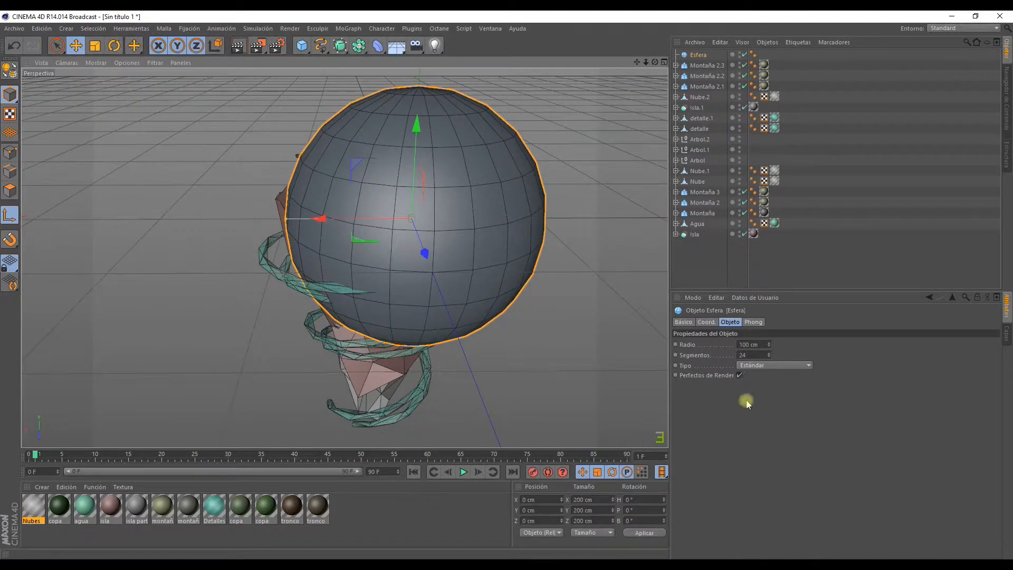
left_click(784, 366)
left_click(765, 419)
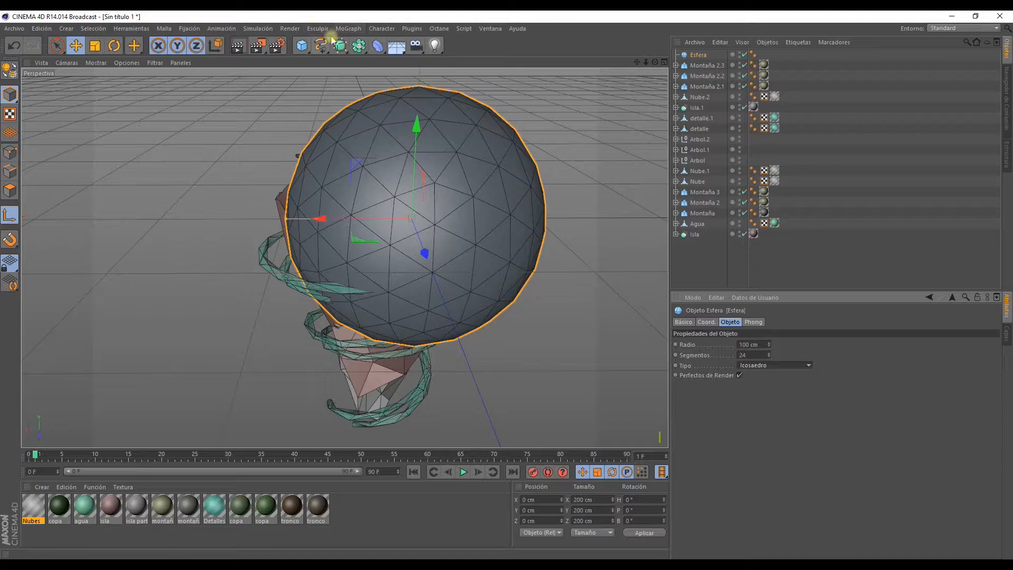
- Add a polygon reduction deformer (Reducción de Polígonos) and make it a child of the sphere
left_click(378, 46)
left_click(635, 177)
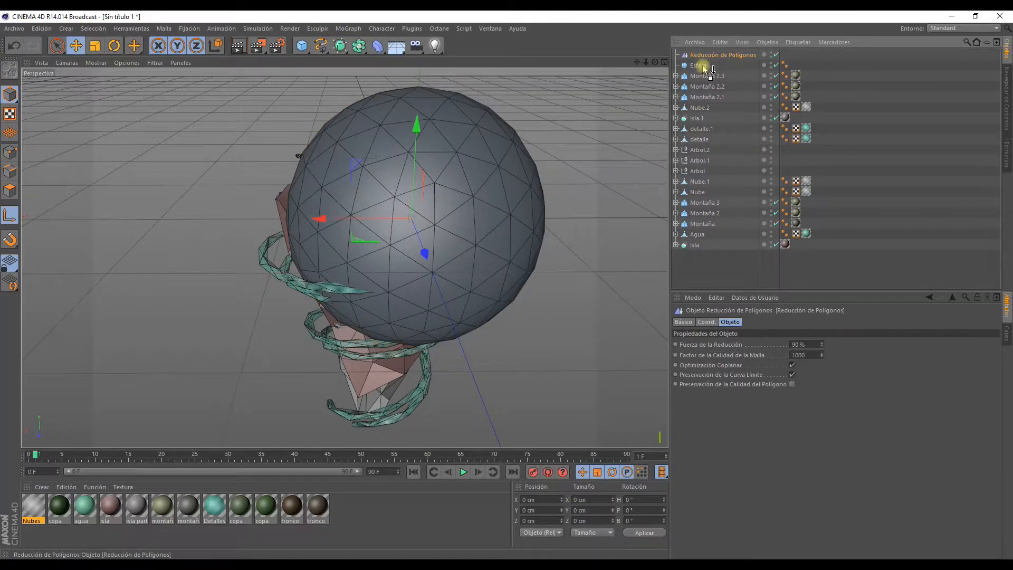
left_click_drag(704, 65, 705, 66)
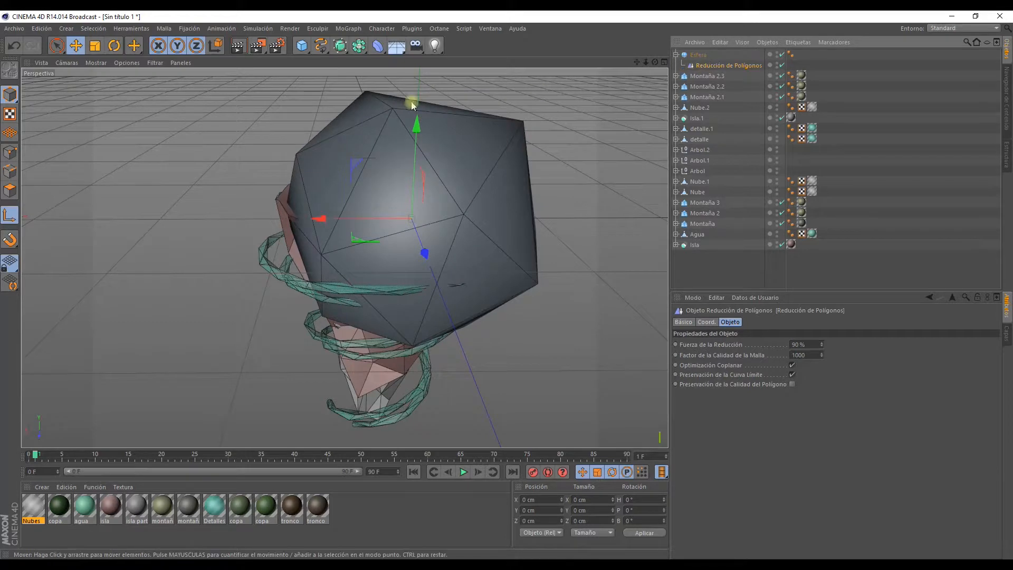
- Scale the sphere down to a radius of about 10.1 cm
left_click(95, 45)
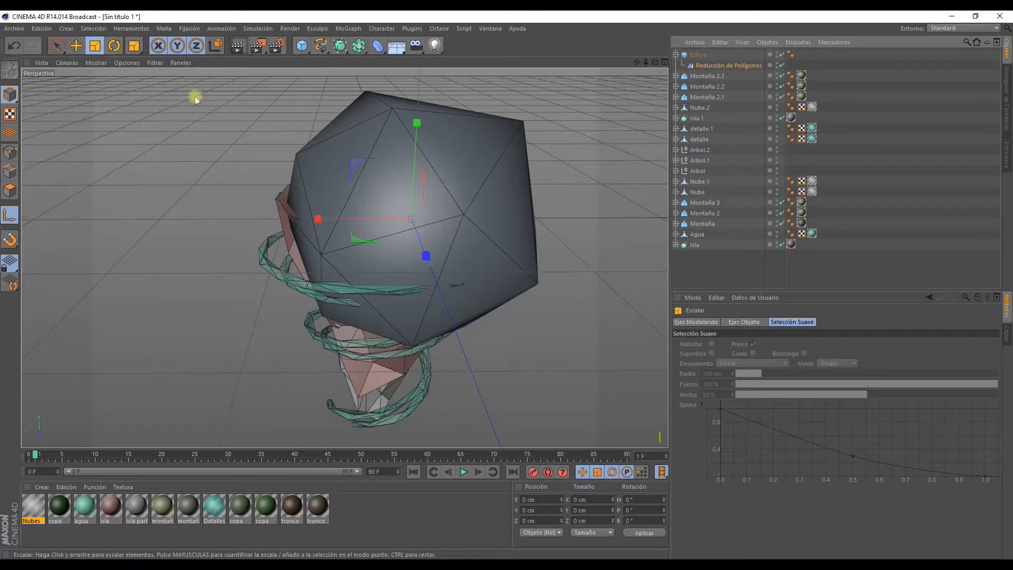
left_click(699, 54)
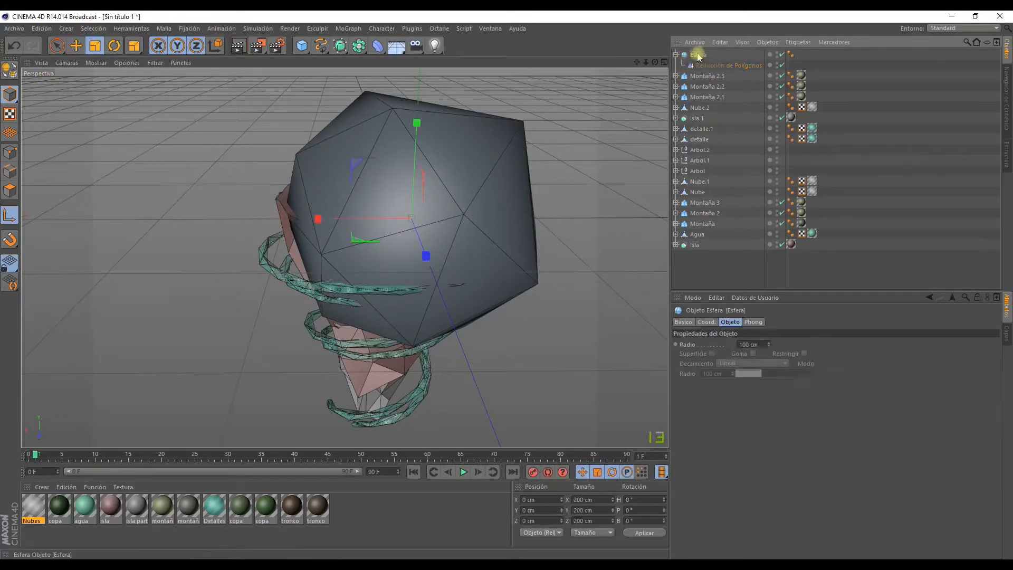
left_click_drag(182, 132, 5, 211)
scroll(373, 279, "up", 5)
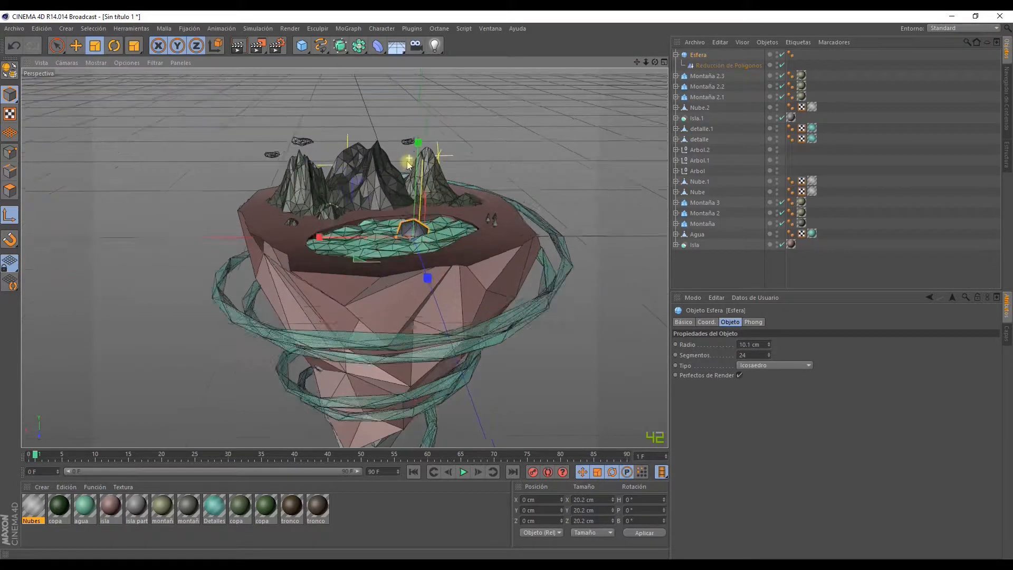
- Move the sphere above the mountains to about Y 53 cm and Z -140 cm
key("e")
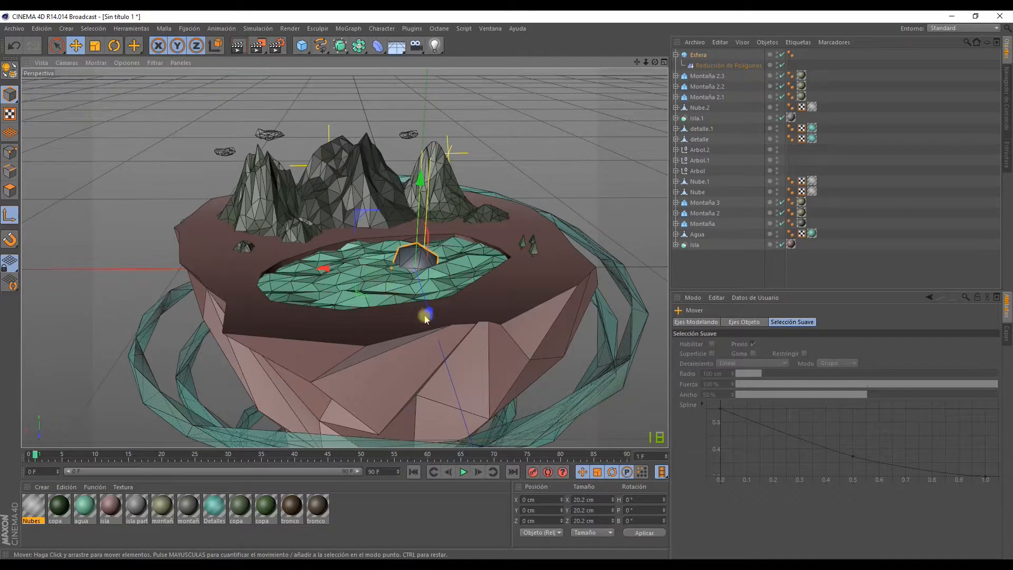
left_click_drag(426, 319, 393, 152)
left_click_drag(344, 108, 382, 108, "alt")
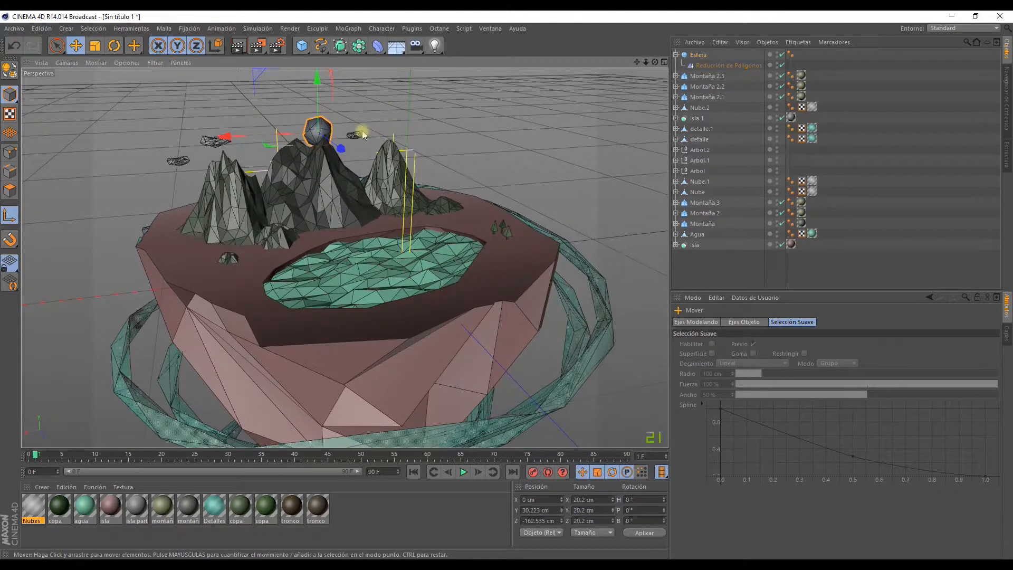
middle_click_drag(272, 142, 295, 152, "alt")
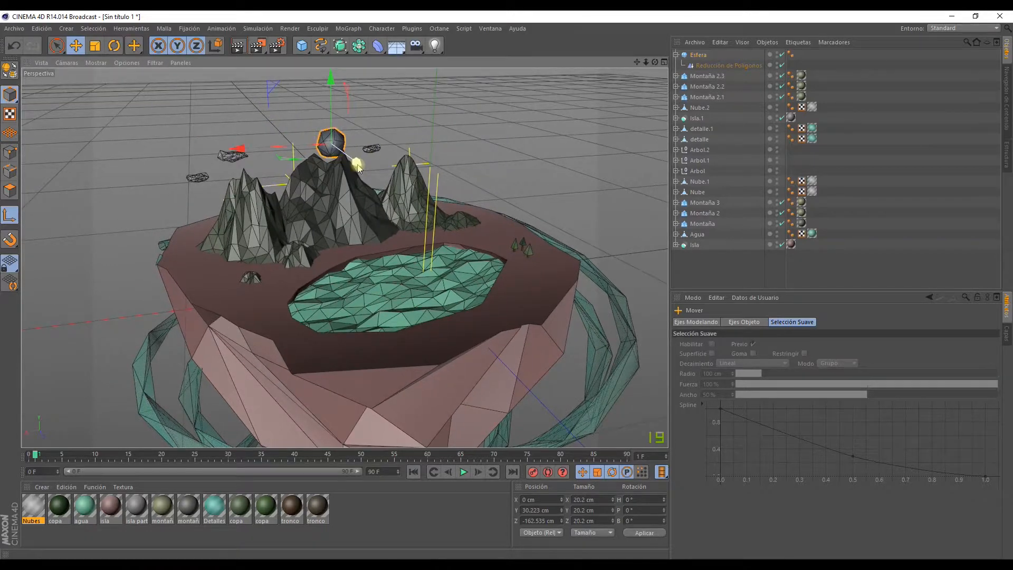
left_click_drag(358, 164, 342, 152)
left_click_drag(339, 189, 326, 151, "alt")
left_click_drag(319, 86, 320, 56)
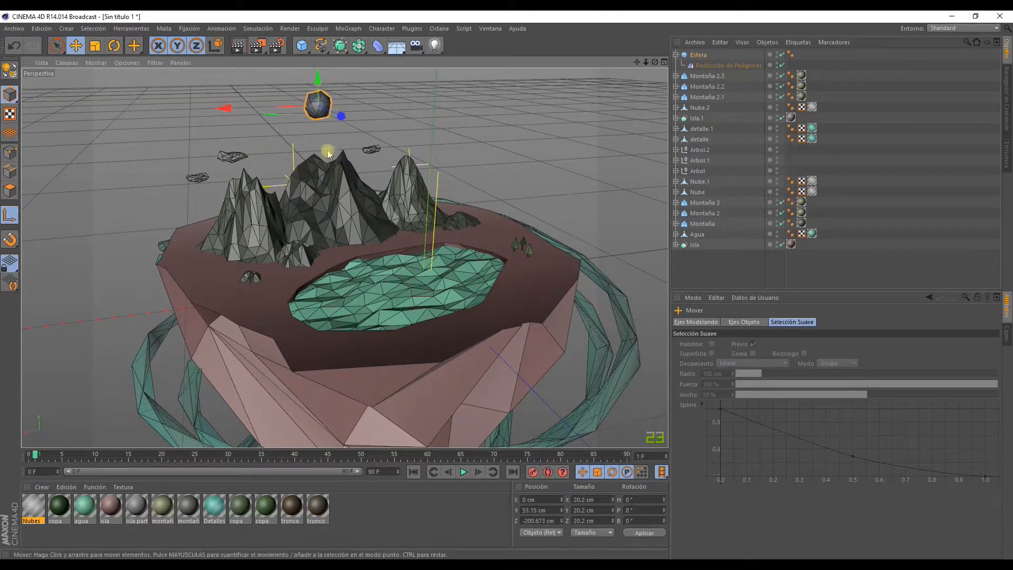
left_click_drag(327, 151, 366, 163, "alt")
left_click_drag(305, 105, 353, 119)
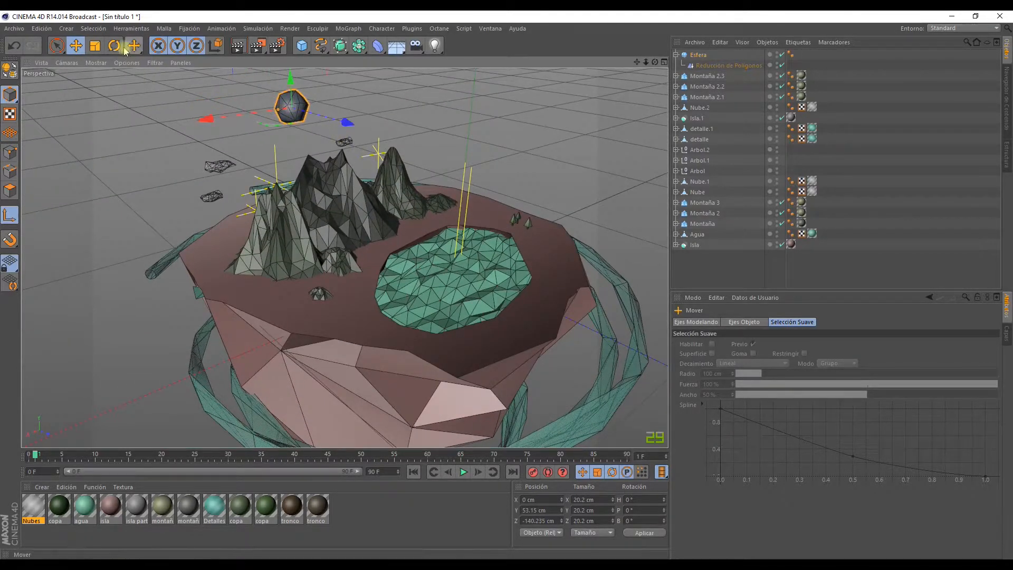
- Shrink the sphere to about 15.9 cm across and shift it along Z to about -93 cm
left_click(95, 45)
left_click_drag(155, 122, 112, 150)
left_click_drag(238, 240, 227, 217, "alt")
scroll(227, 217, "down", 4)
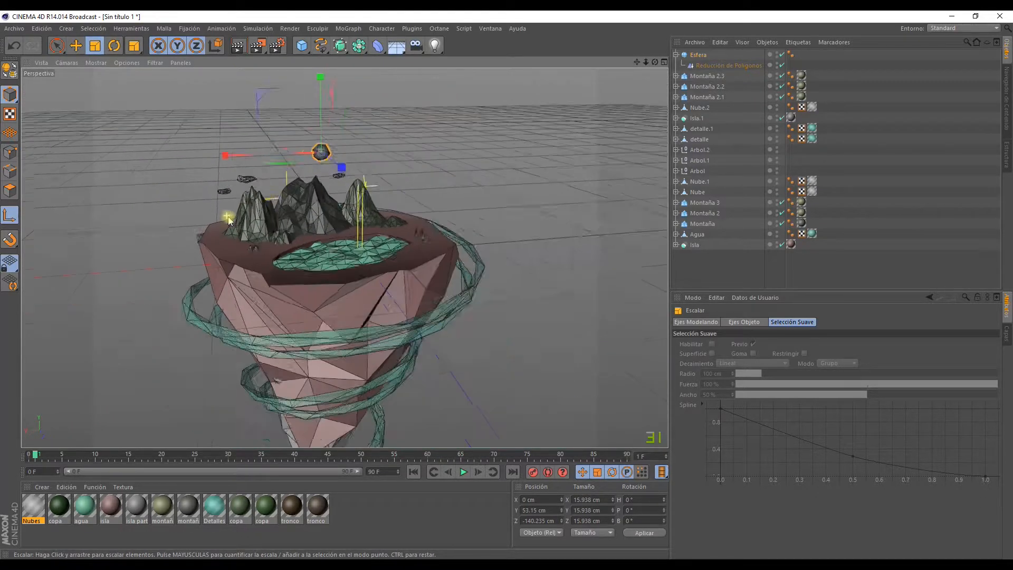
left_click_drag(275, 239, 354, 154, "alt")
key("e")
- Create a new material and load a Gradiente shader as its color texture
left_click(42, 487)
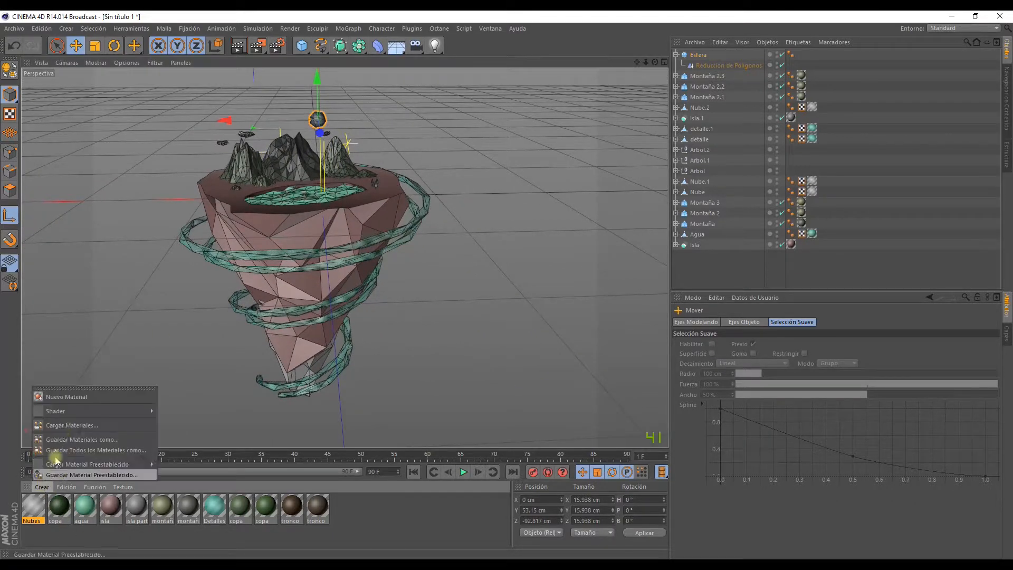
left_click(64, 396)
double_click(32, 506)
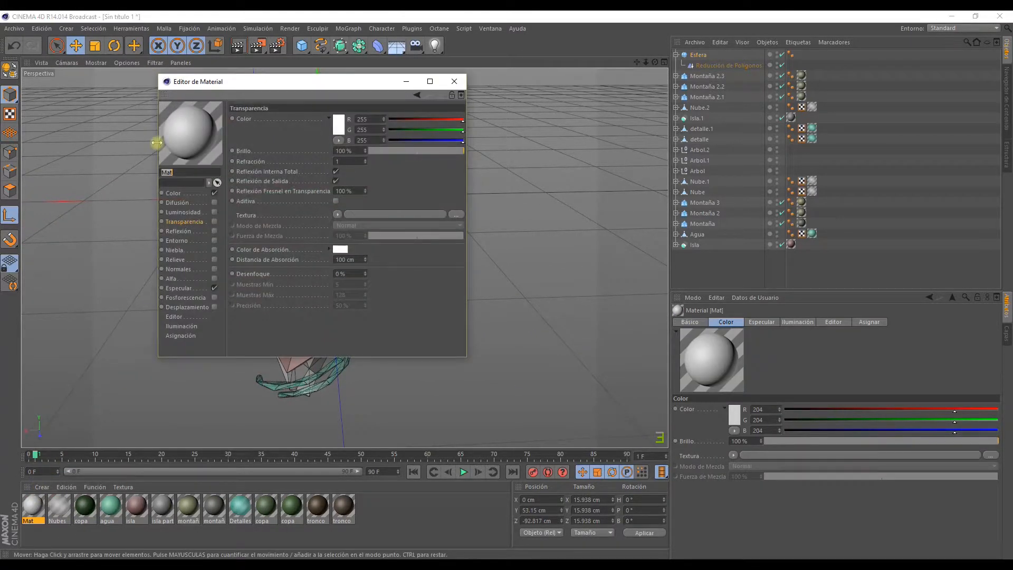
left_click(173, 193)
left_click(291, 166)
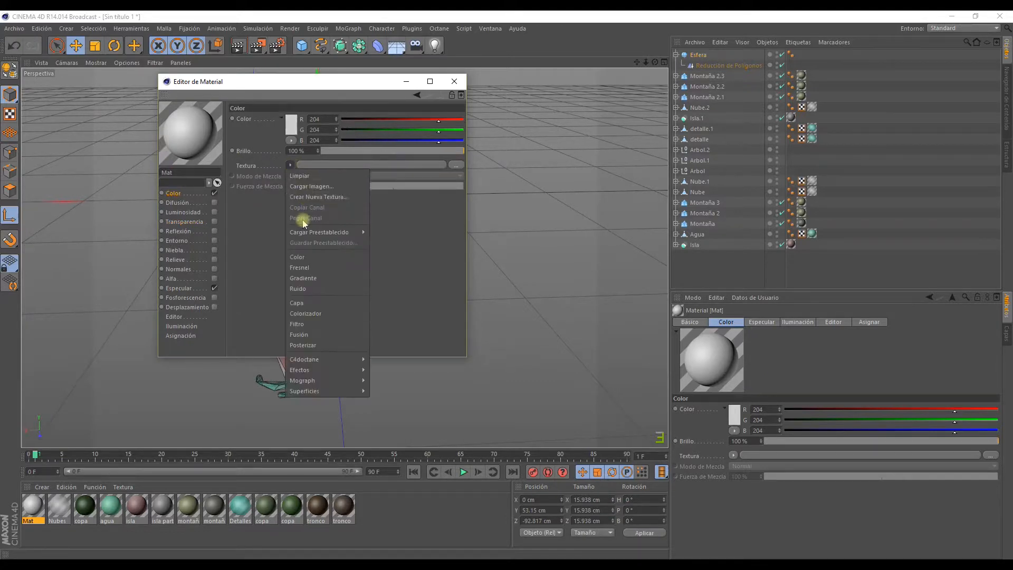
left_click(305, 279)
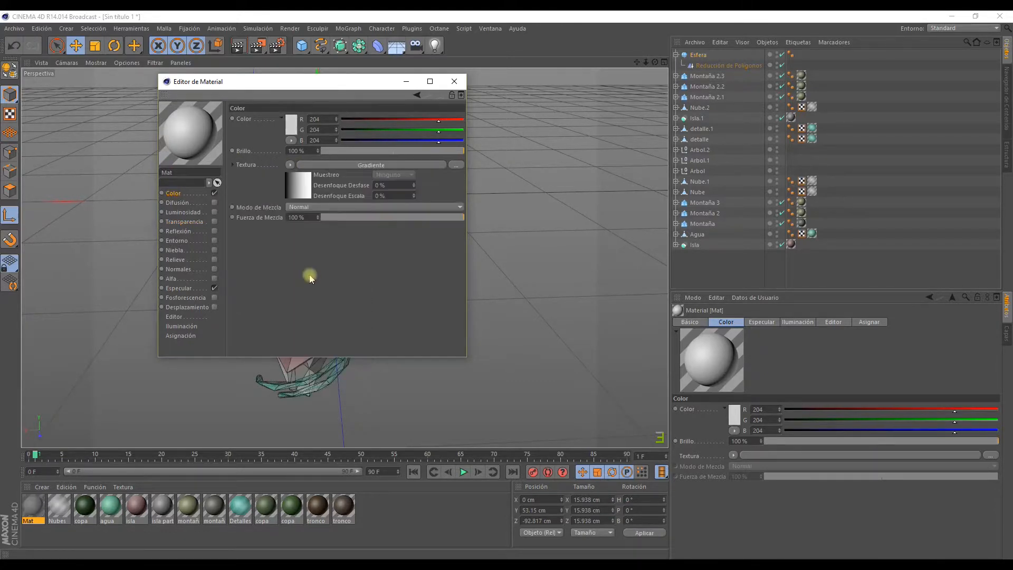
- Set the gradient shader's type to 2D - Circular
left_click(294, 184)
left_click(292, 214)
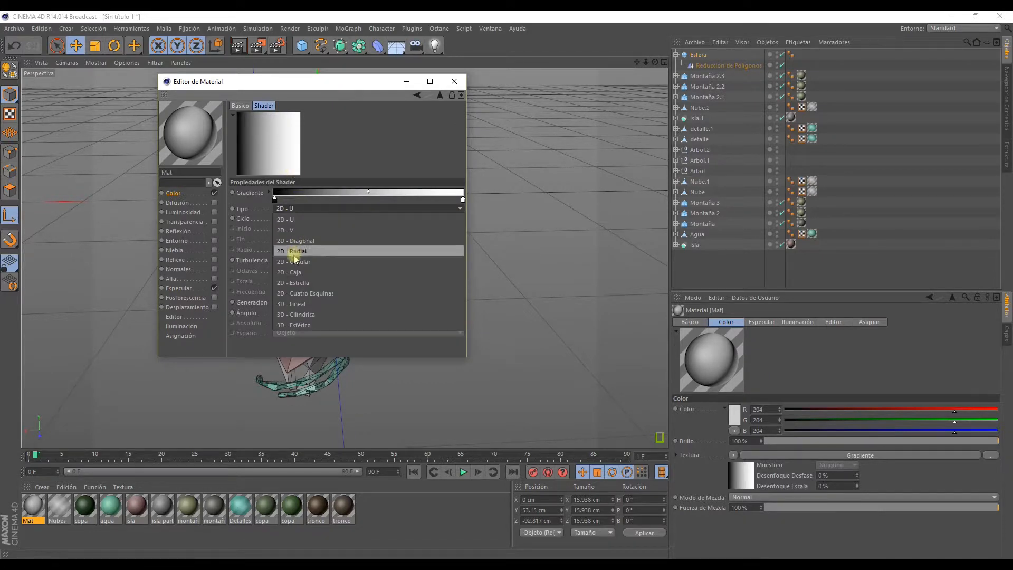
left_click(294, 260)
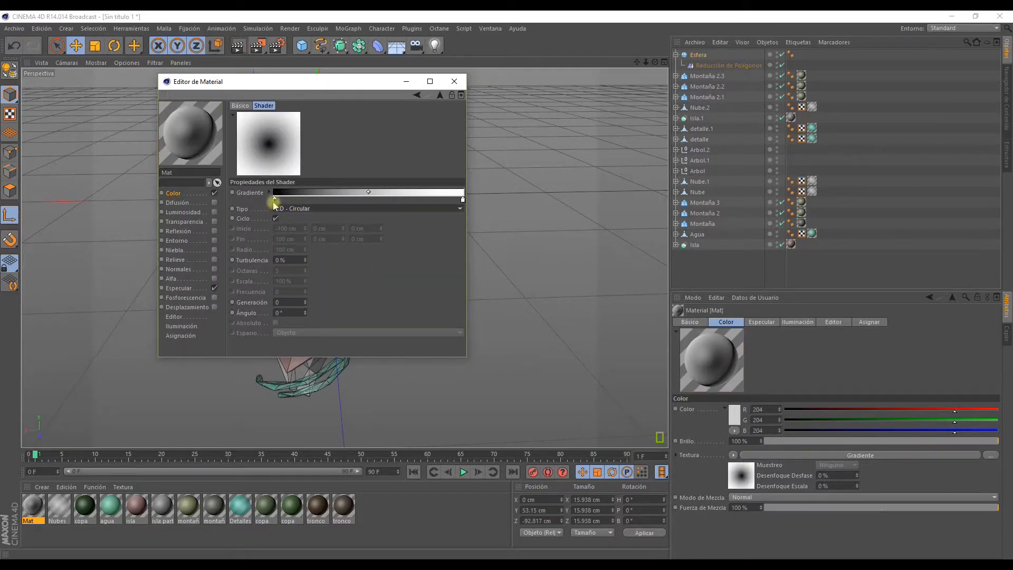
- Set the gradient's start color to orange, RGB 236, 138, 69
double_click(275, 200)
left_click(254, 162)
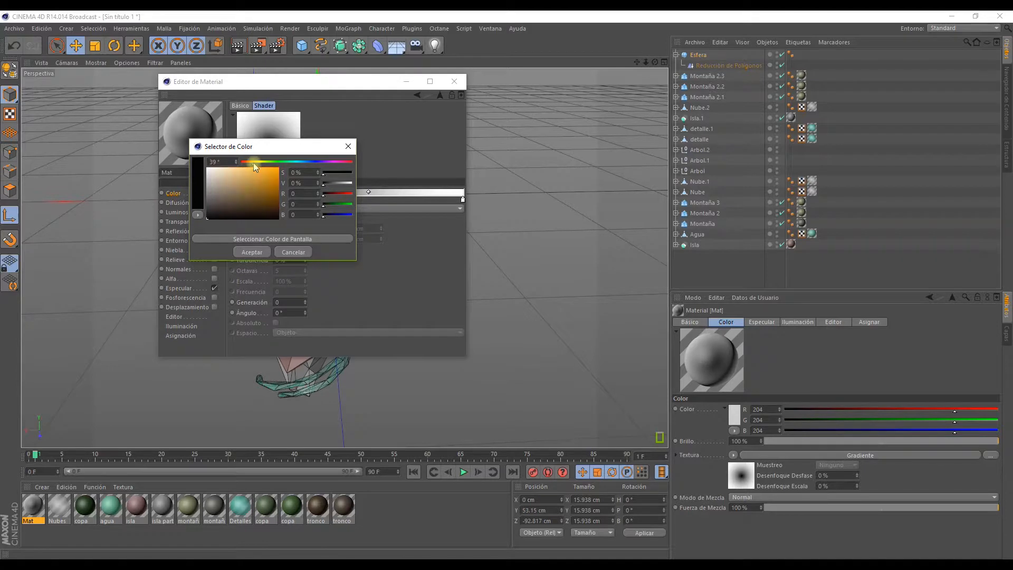
left_click(240, 175)
left_click(250, 162)
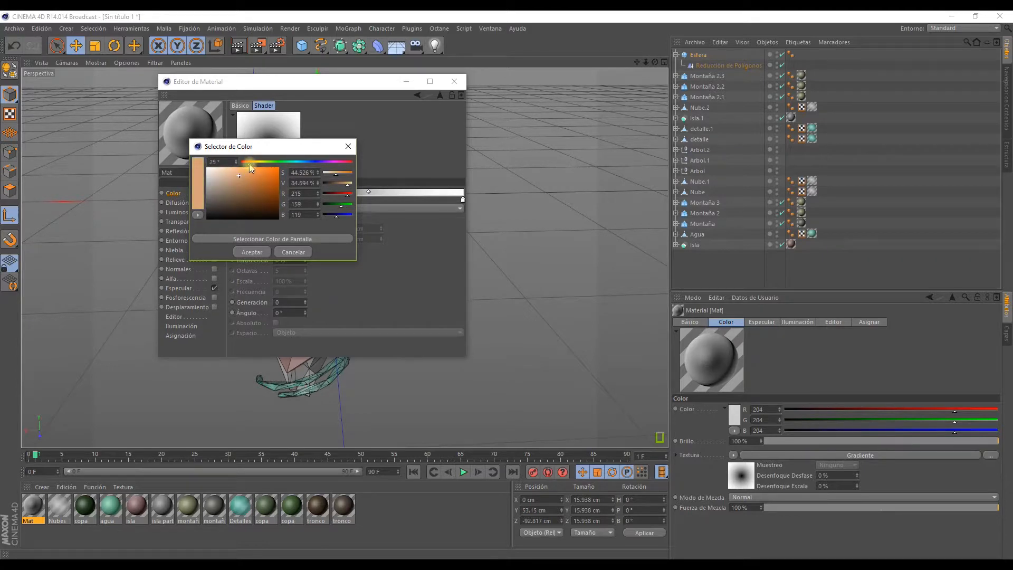
left_click(258, 171)
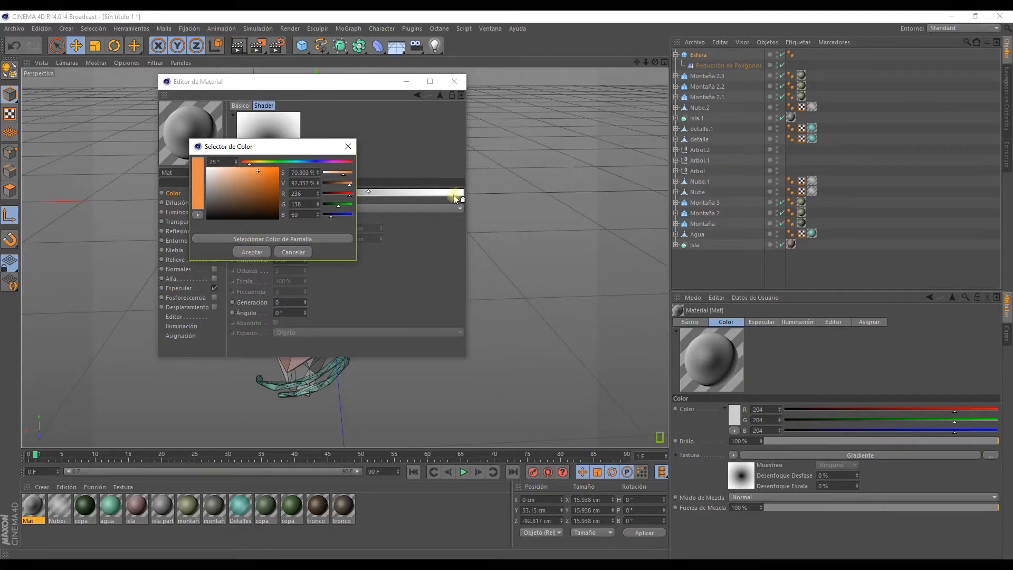
left_click(252, 253)
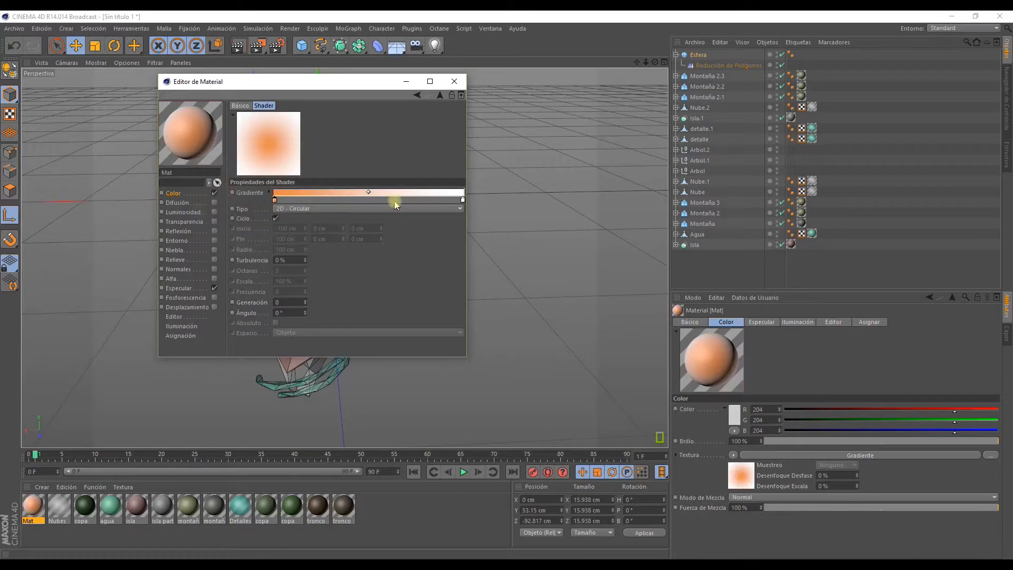
- Set the gradient's end color to pale yellow, RGB 221, 204, 142, and apply the material to the sphere
double_click(462, 201)
left_click(448, 159)
left_click(423, 168)
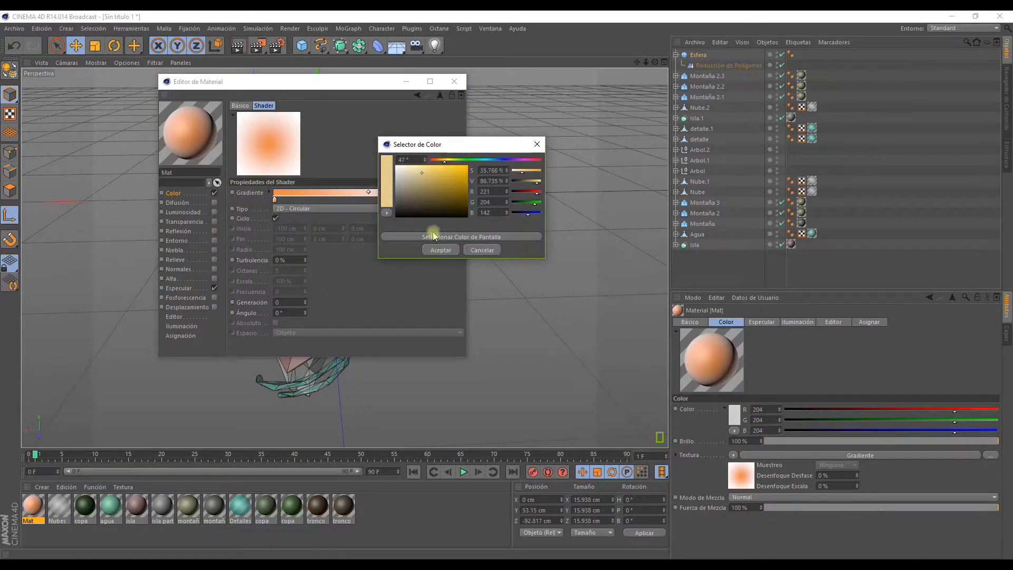
left_click(441, 251)
left_click(457, 83)
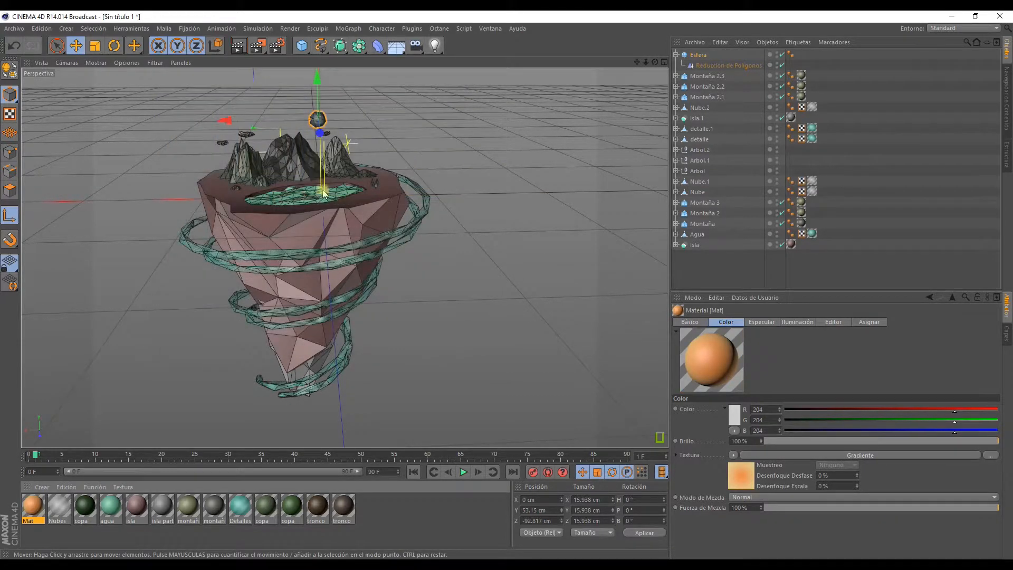
left_click_drag(33, 506, 319, 118)
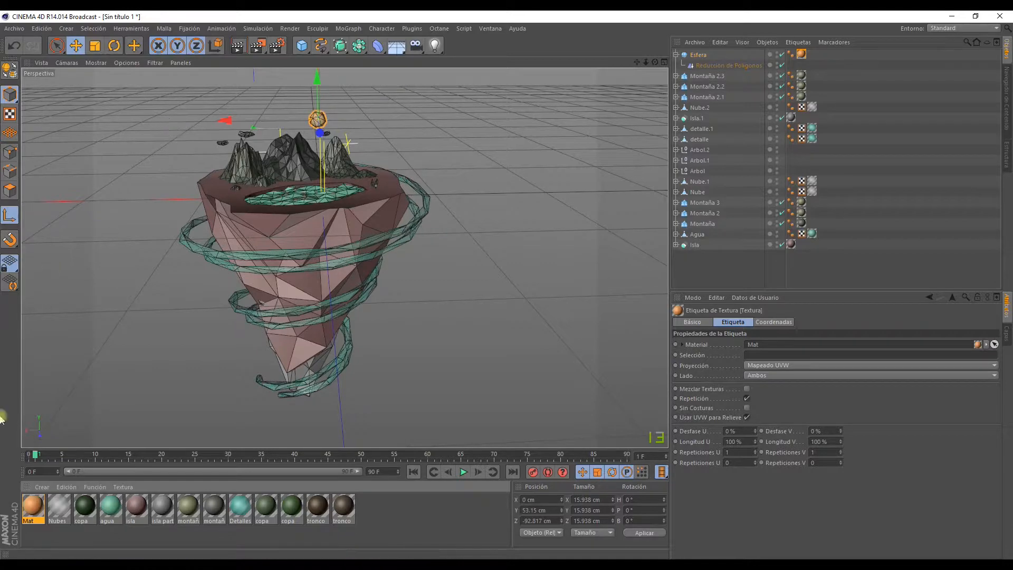
- Try luminosity at 12% brightness on the sphere's orange material, and disable the channel again
left_click(33, 501)
double_click(33, 502)
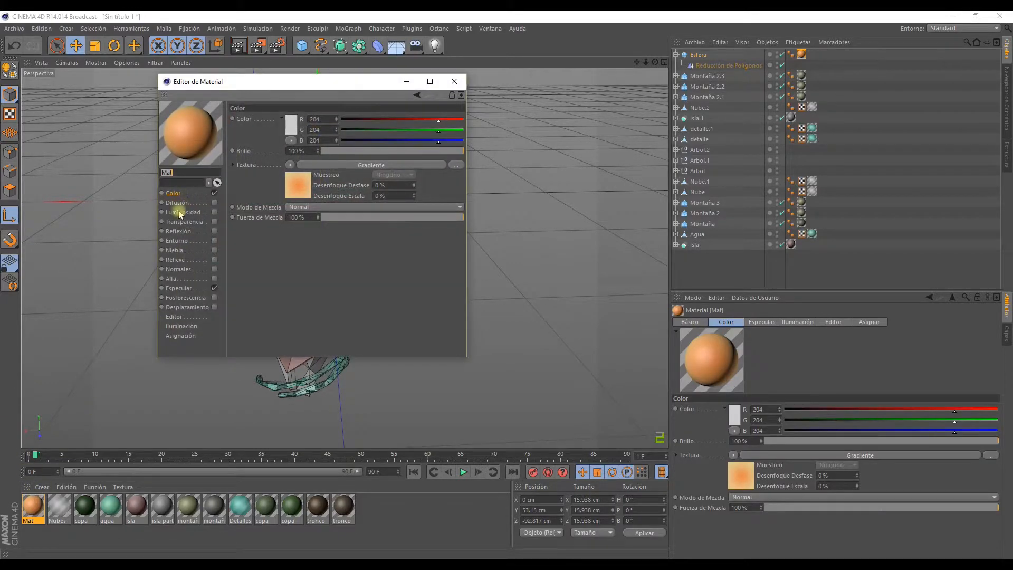
left_click(214, 212)
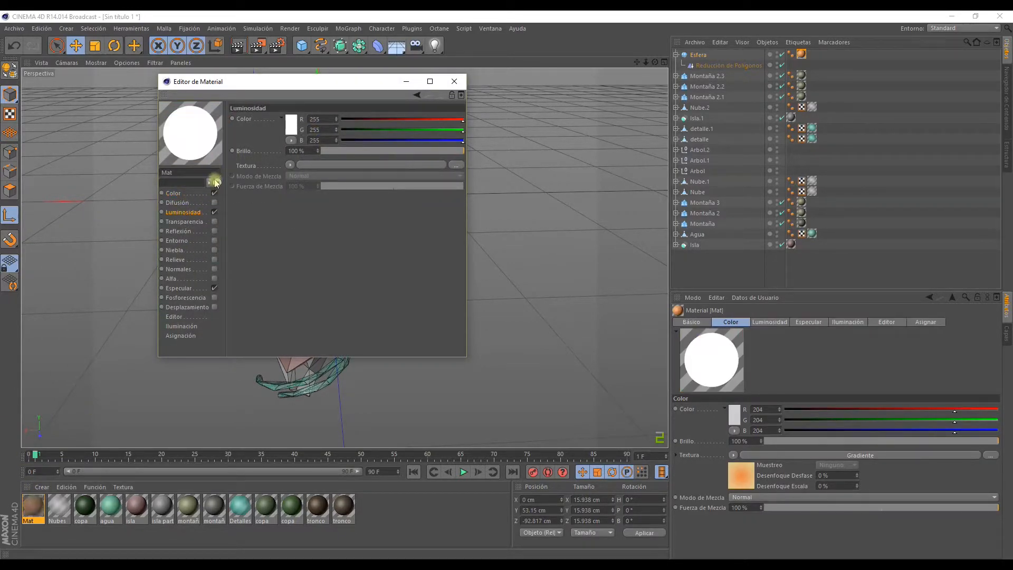
left_click_drag(380, 158, 346, 152)
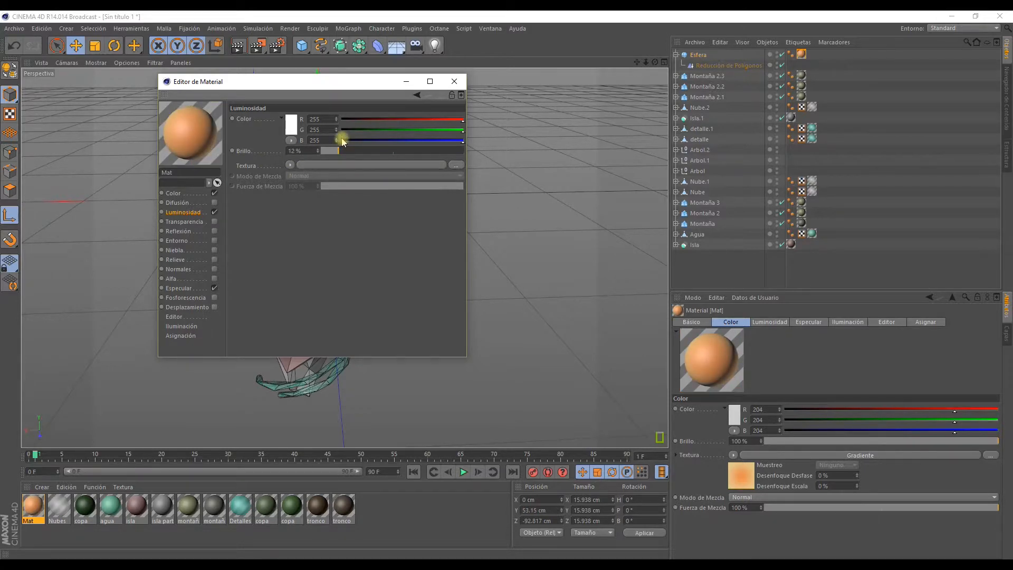
left_click(214, 213)
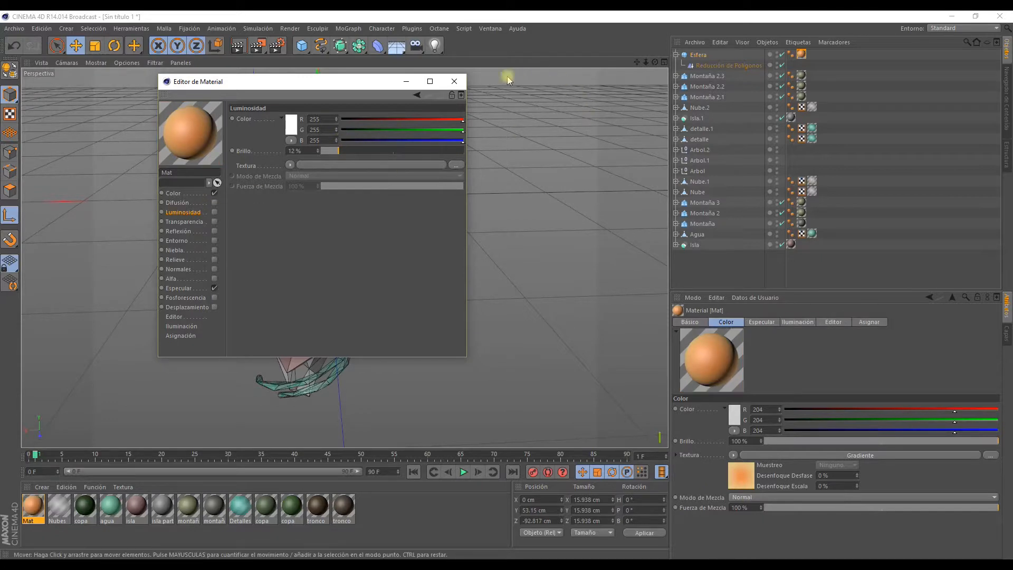
- Toggle luminosity on and back off for the sphere's orange material, and close the material editor
left_click(214, 213)
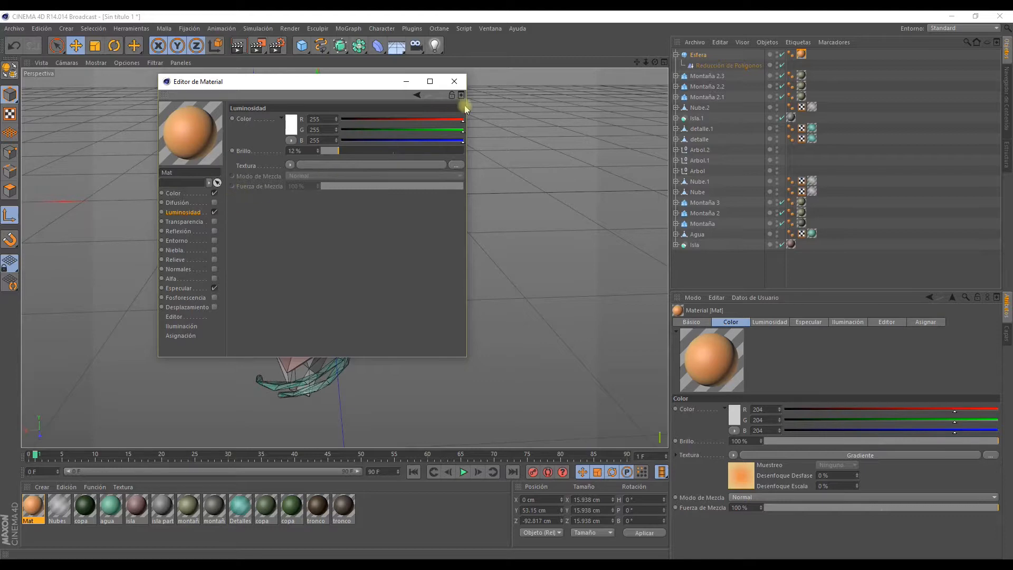
left_click(215, 212)
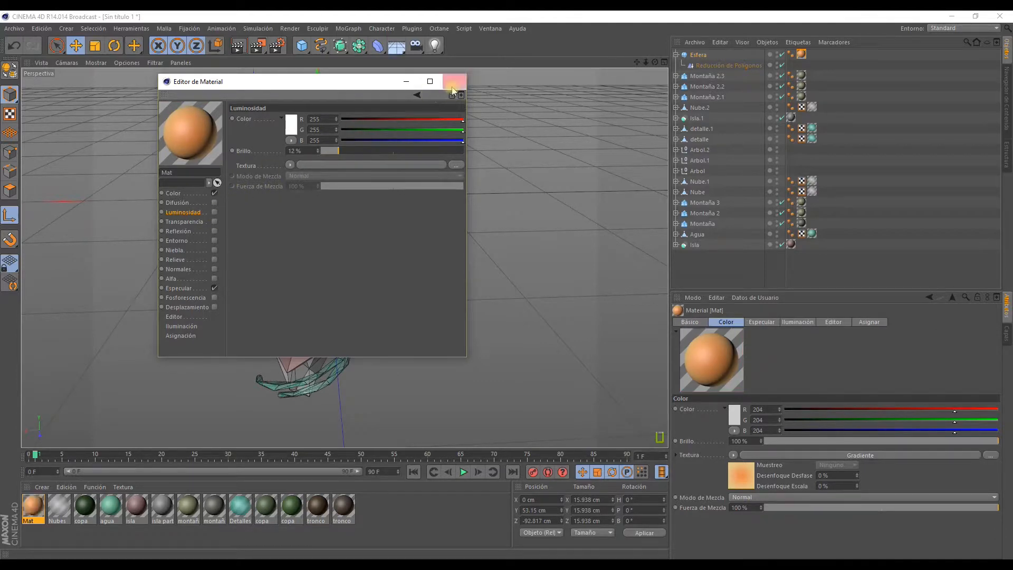
left_click(454, 81)
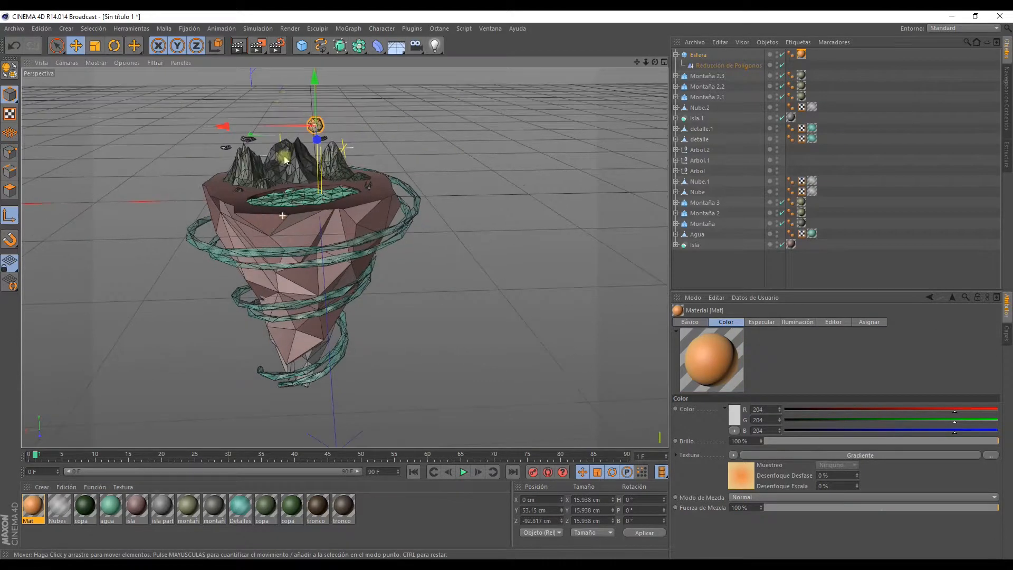
- Render the active perspective view to check the sun's material, and view the island from a higher angle
left_click(238, 47)
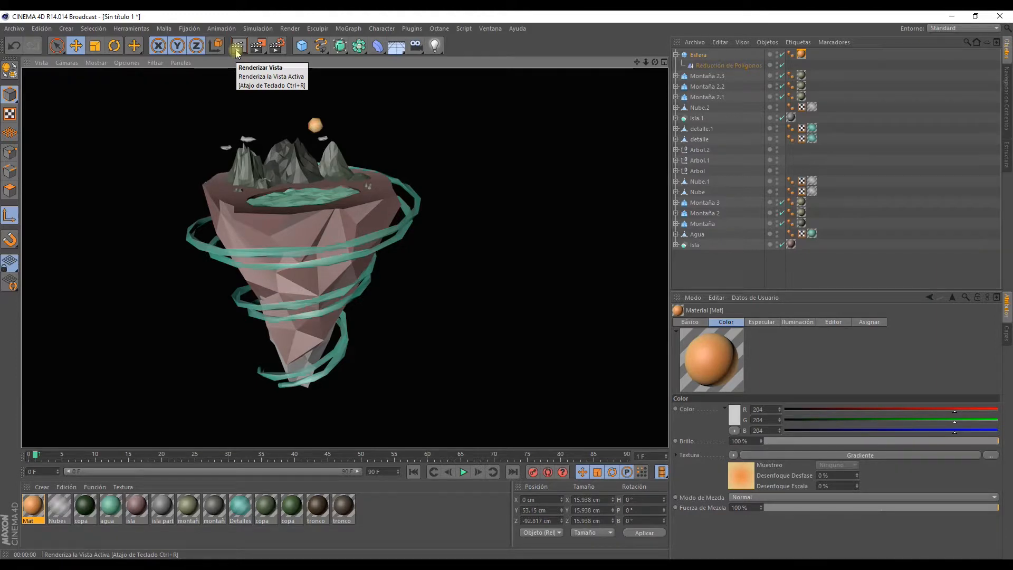
left_click_drag(311, 215, 315, 237, "alt")
middle_click_drag(330, 206, 467, 230, "alt")
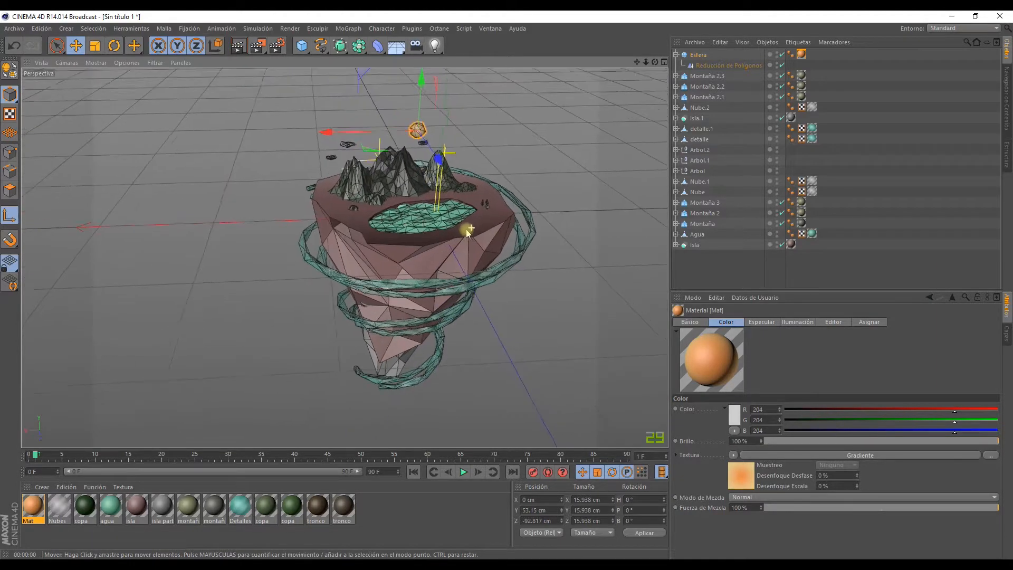
left_click_drag(466, 233, 437, 222, "alt")
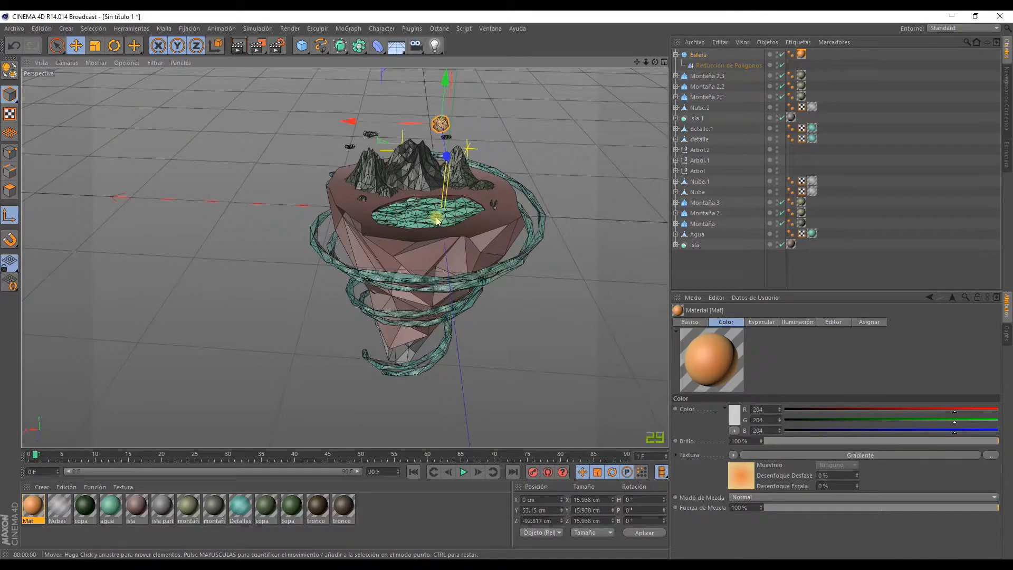
- Rename the sphere object as Sol
left_click(676, 55)
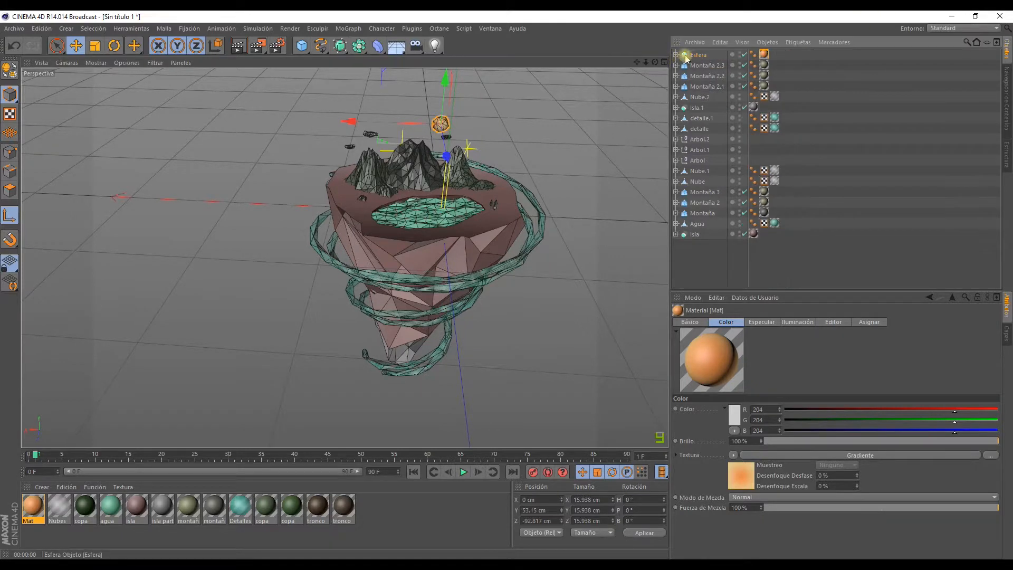
double_click(699, 55)
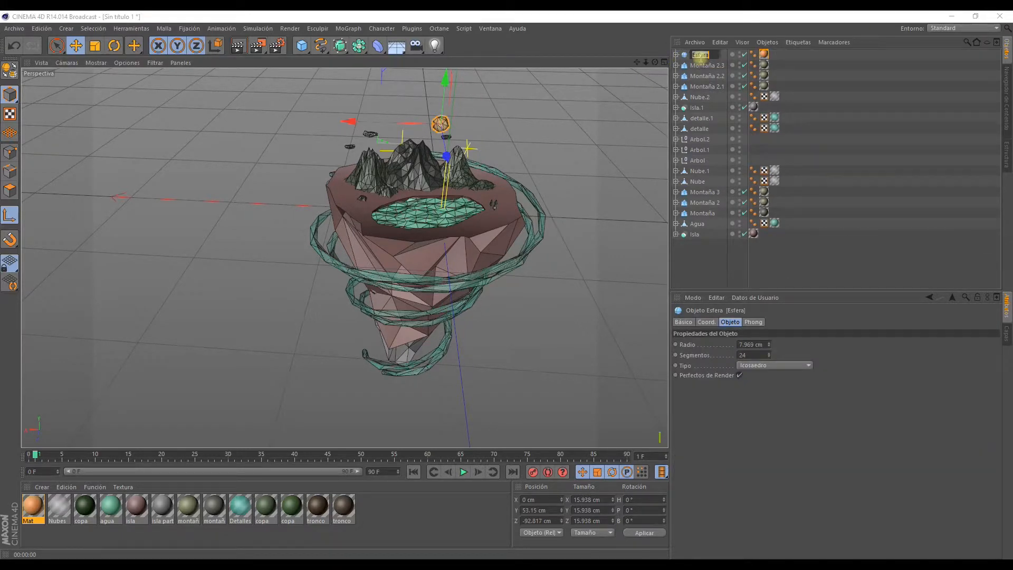
type("Sol")
key("Return")
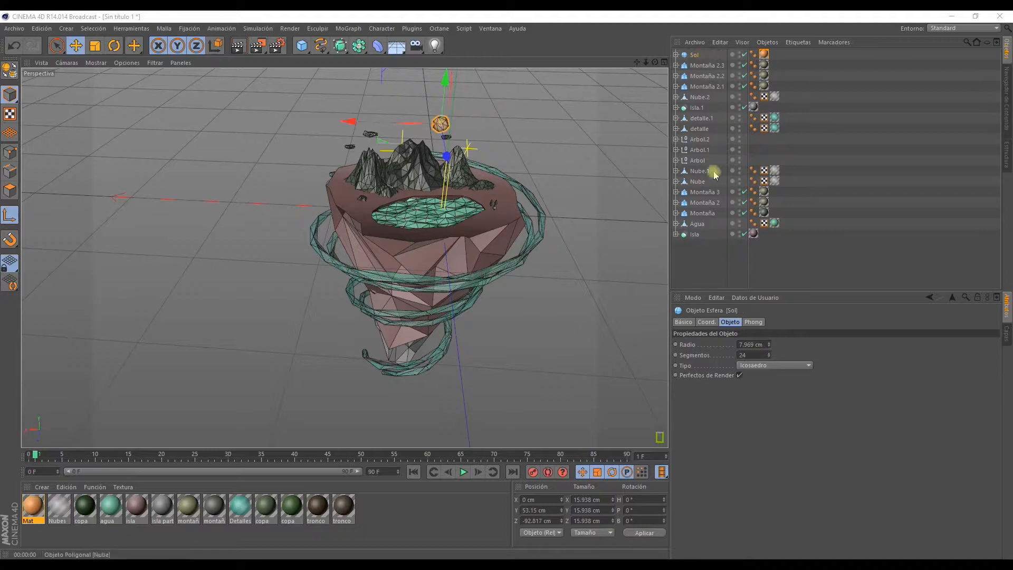
- Move Montaña, Montaña 2 and Montaña 3 directly below Montaña 2.1 in the object hierarchy
left_click(703, 192)
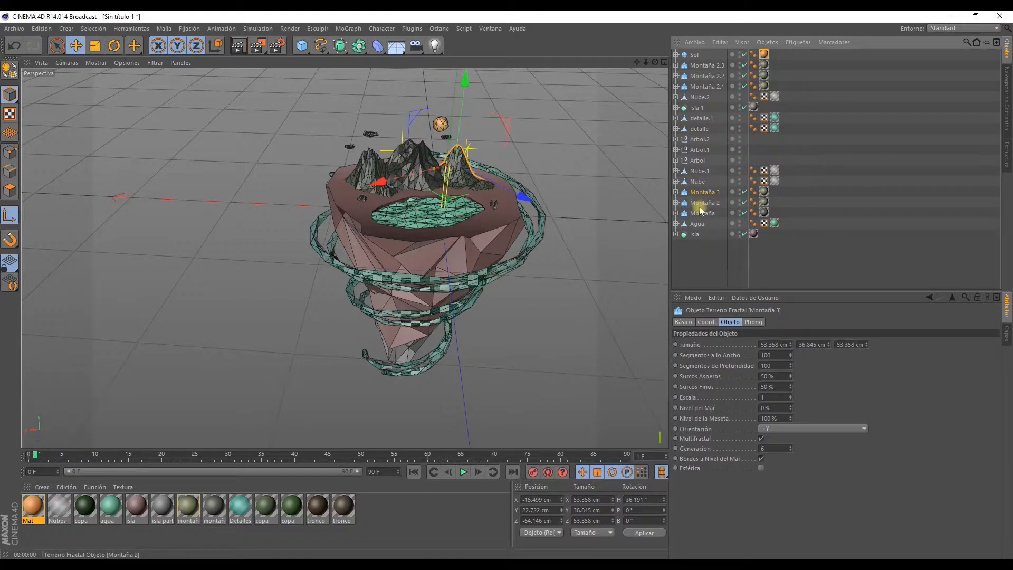
left_click(702, 213, "ctrl")
left_click(701, 204, "ctrl")
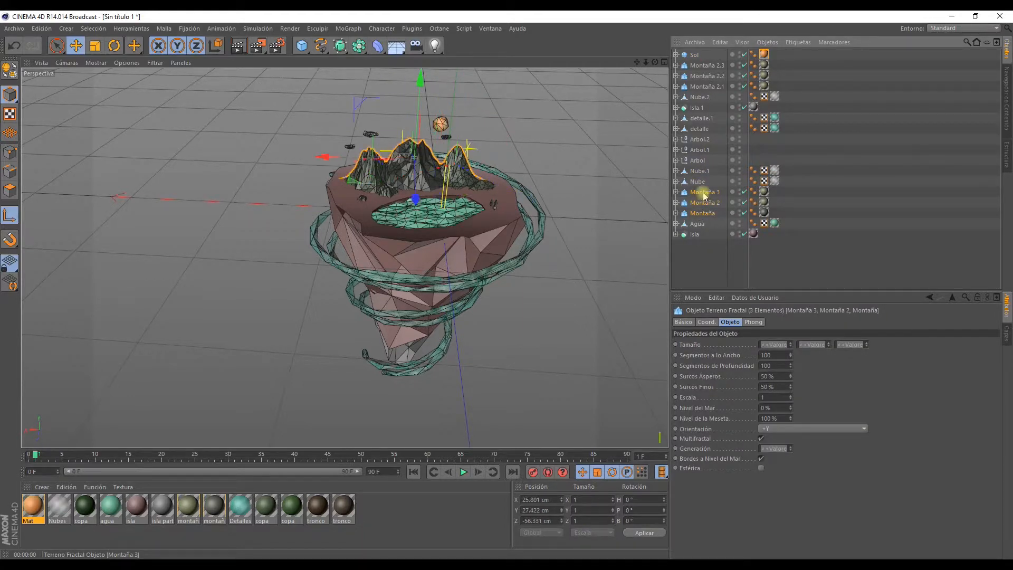
left_click_drag(701, 99, 700, 94)
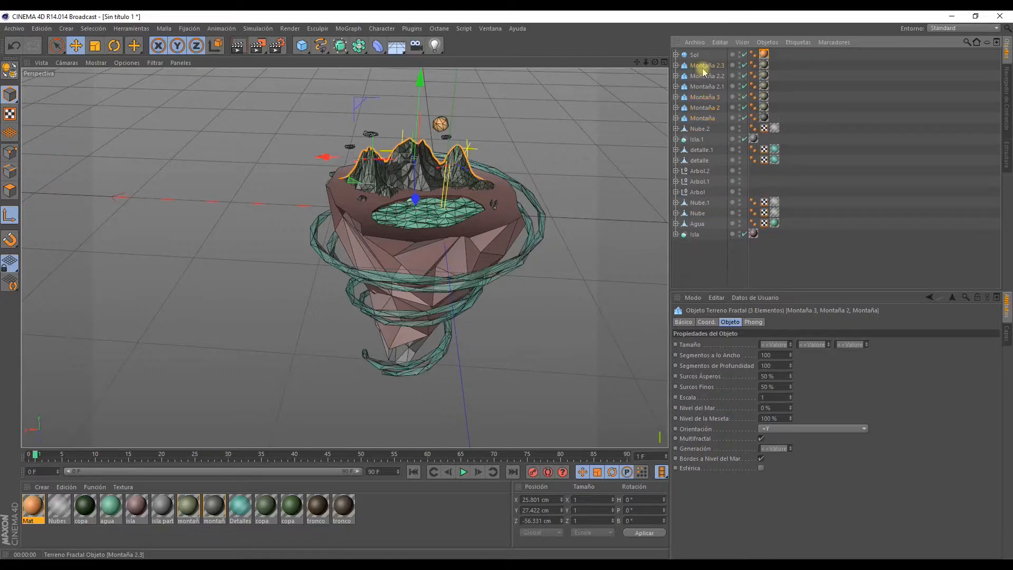
- Group all six mountain objects and rename the group Montañas
left_click(703, 66, "shift")
right_click(703, 116)
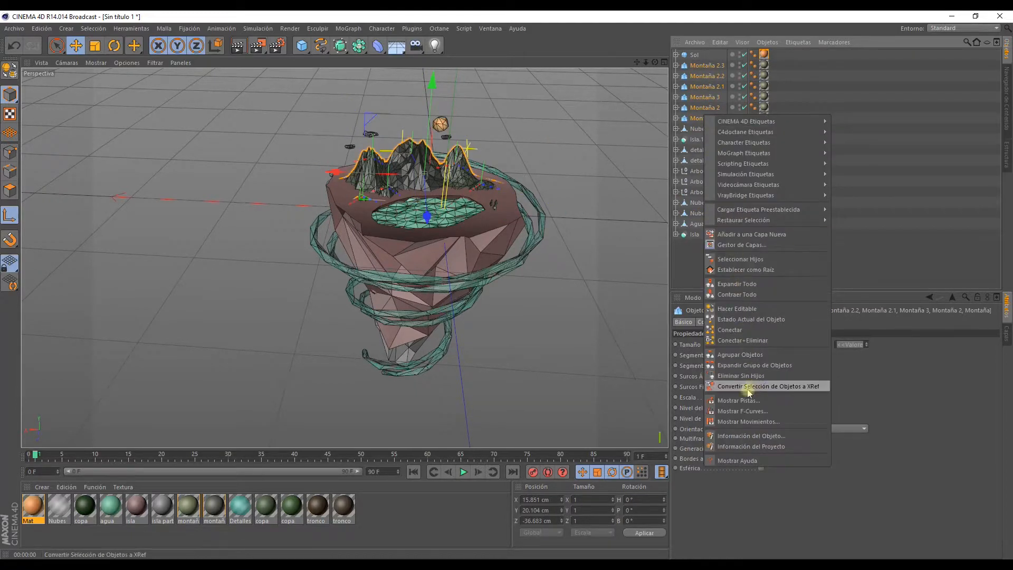
left_click(734, 355)
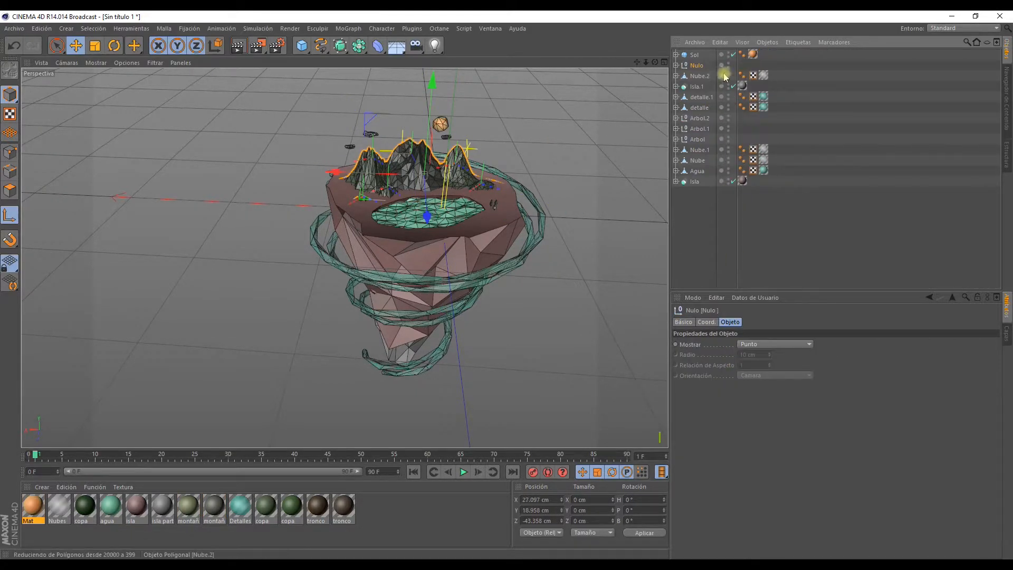
double_click(697, 66)
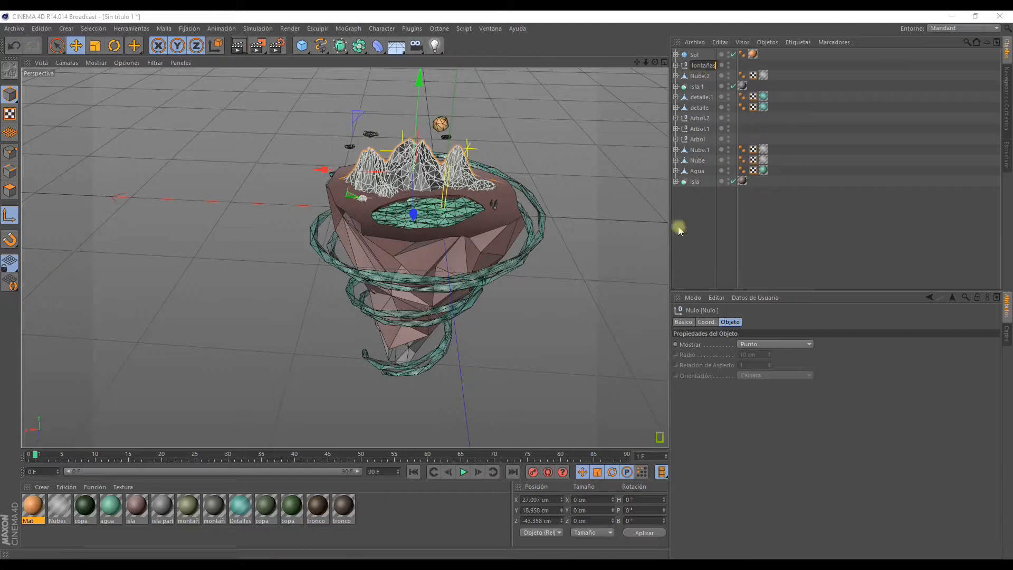
key("Return")
- Group the objects Nube, Nube.1 and Nube.2, and rename the group Nube
left_click(699, 77)
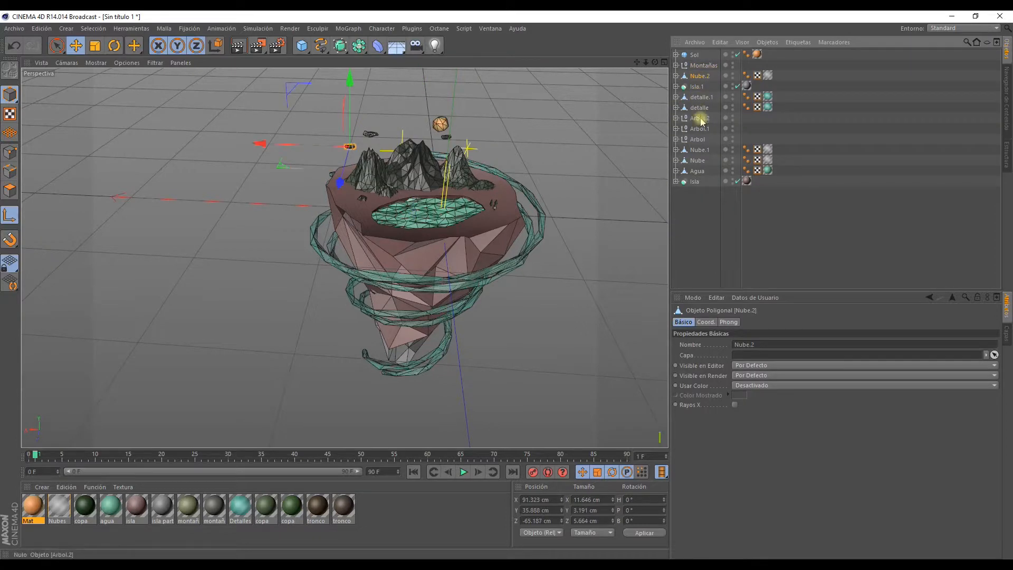
left_click(700, 160, "ctrl")
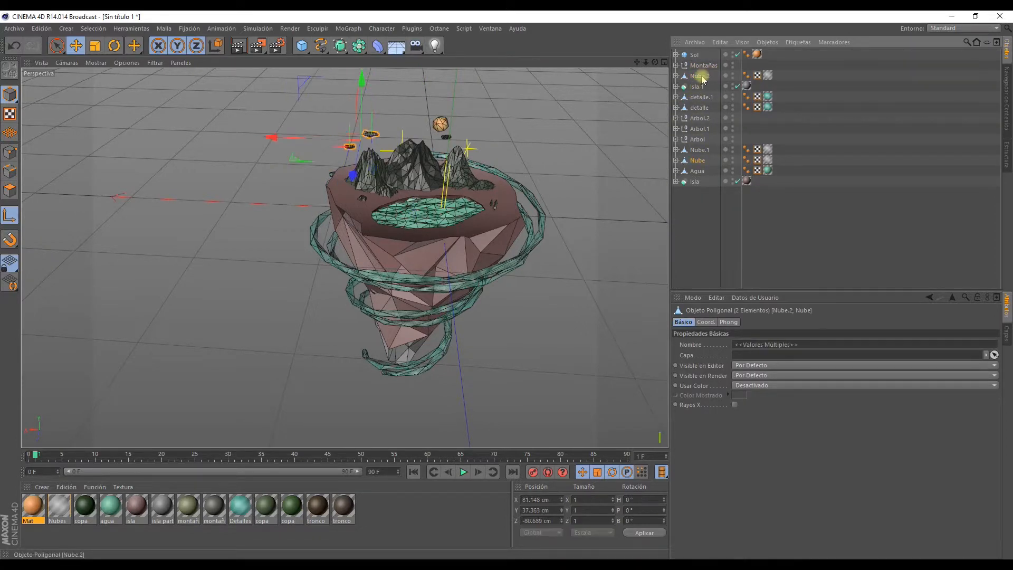
right_click(702, 151)
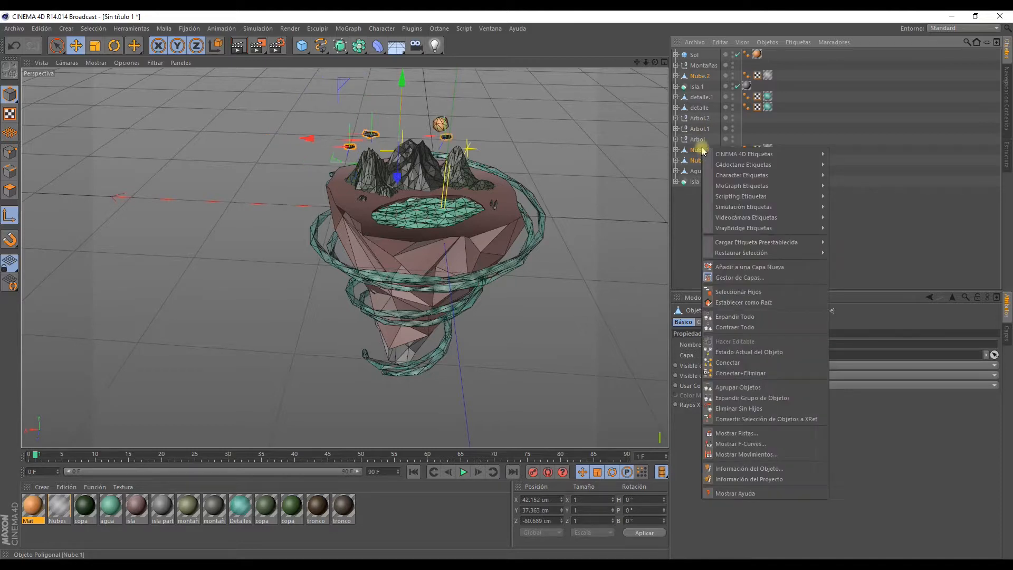
left_click(736, 387)
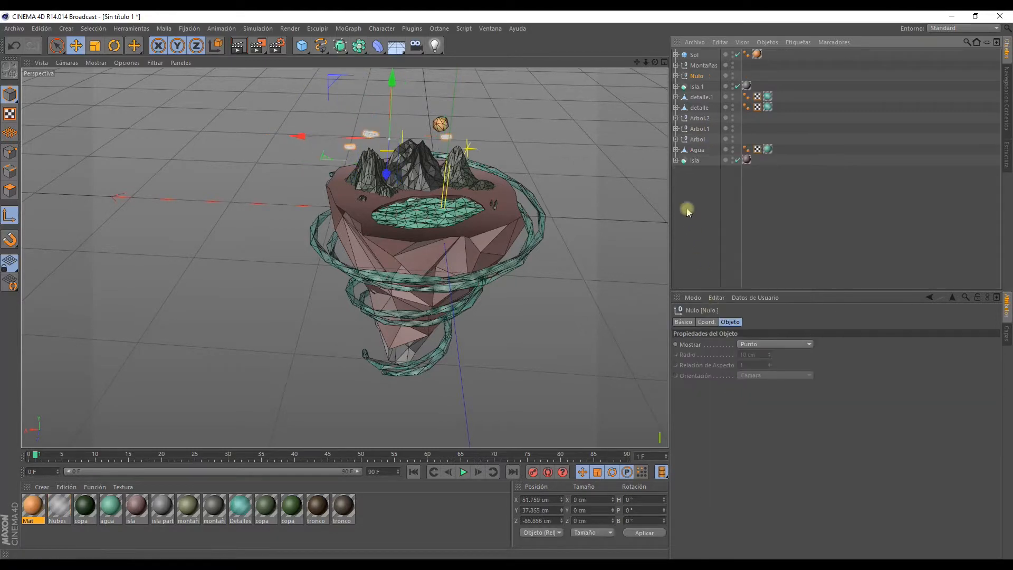
double_click(699, 76)
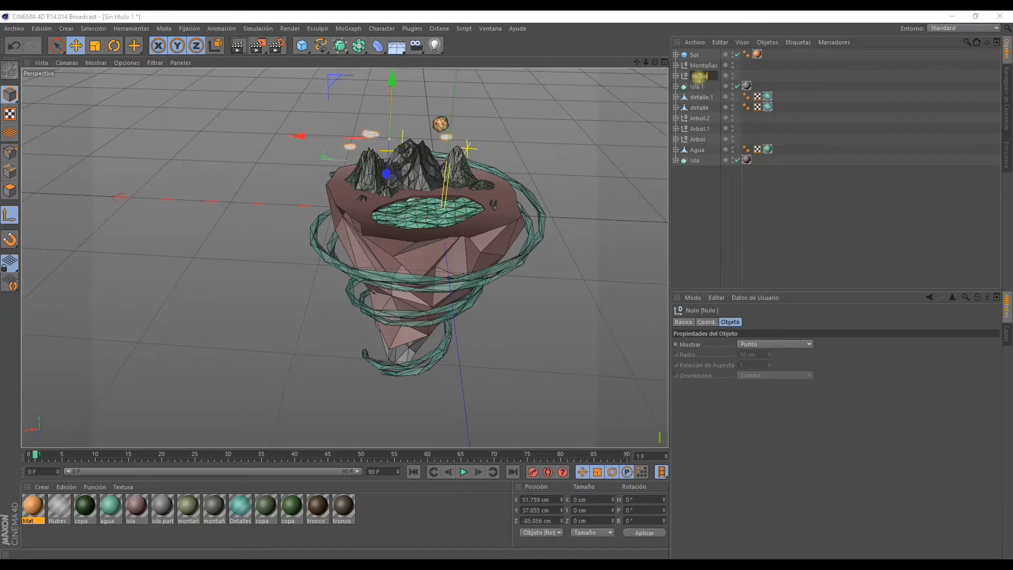
key("Return")
- Maximize the top view and display it with plain Gouraud shading, with the Arbol.2 tree selected
left_click(701, 97)
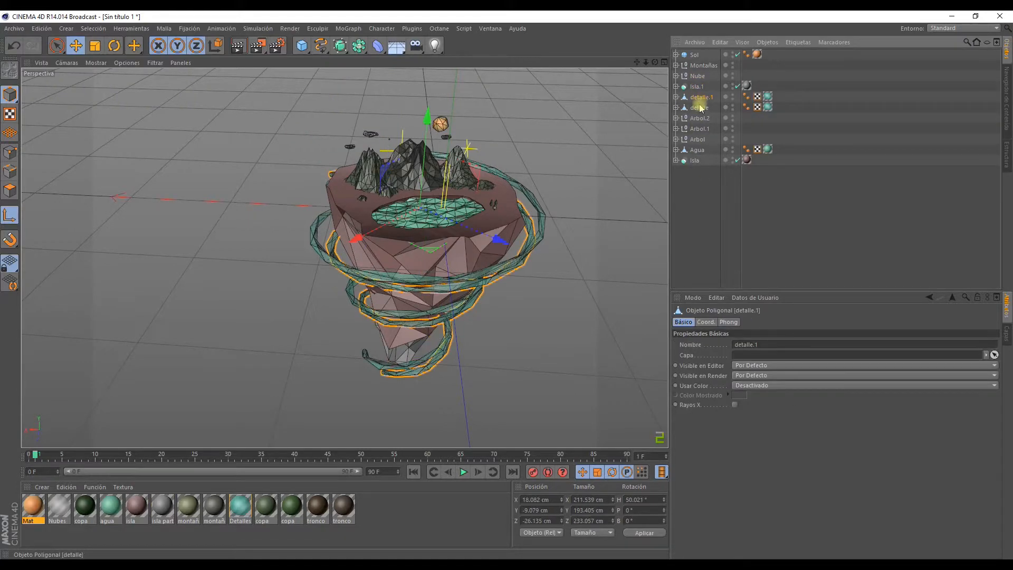
scroll(515, 197, "up", 10)
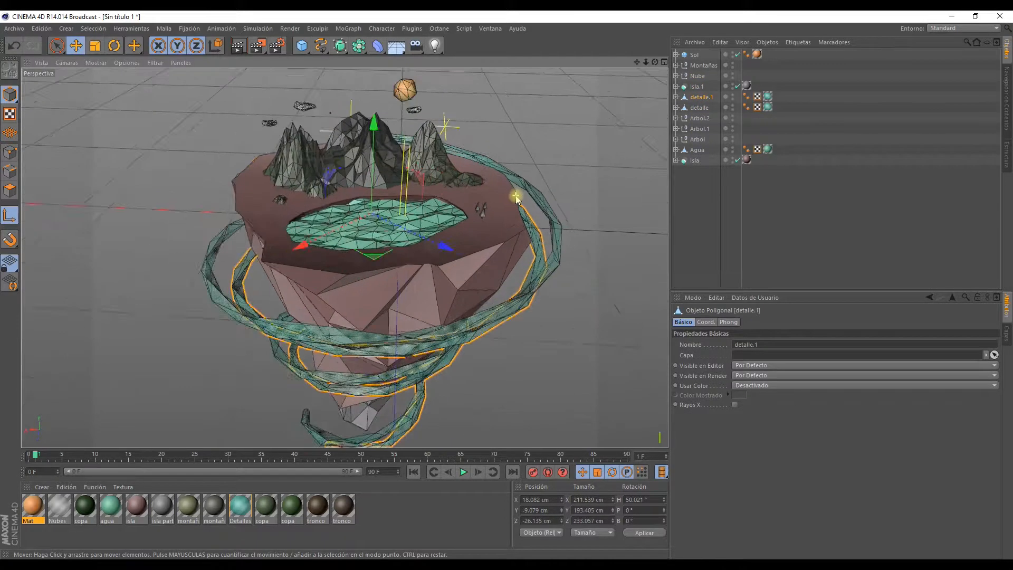
left_click(696, 118)
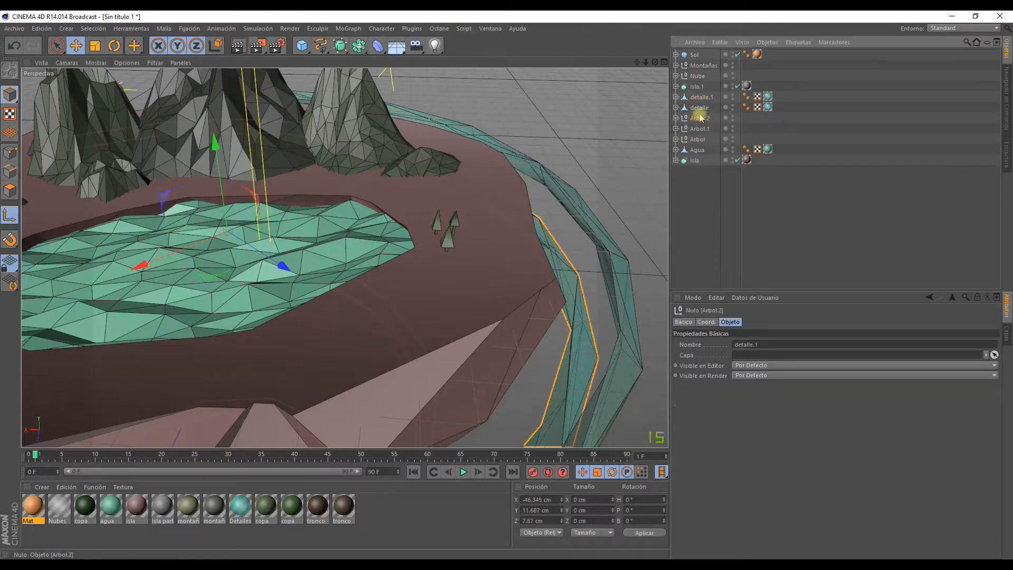
left_click(664, 63)
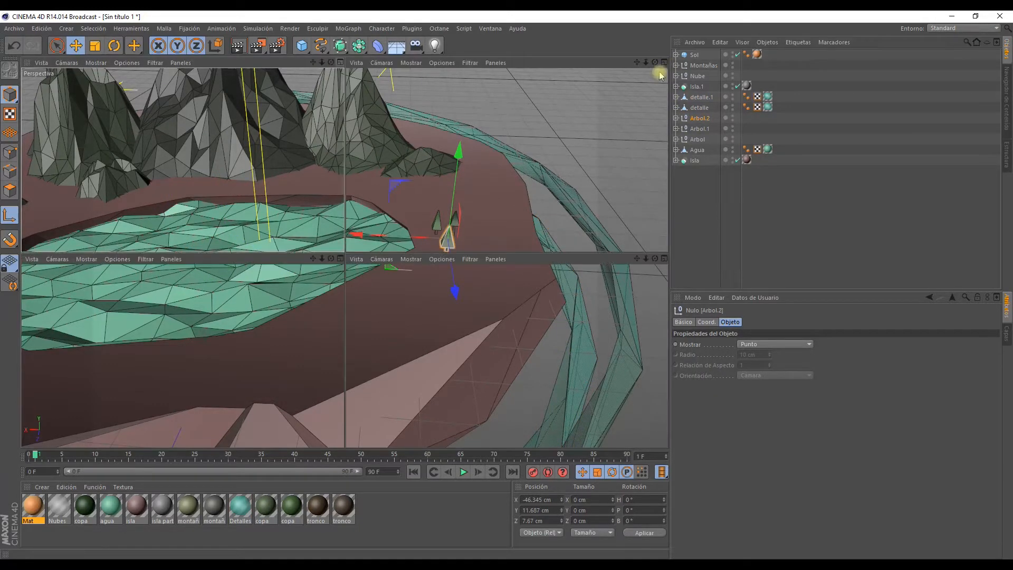
left_click(664, 62)
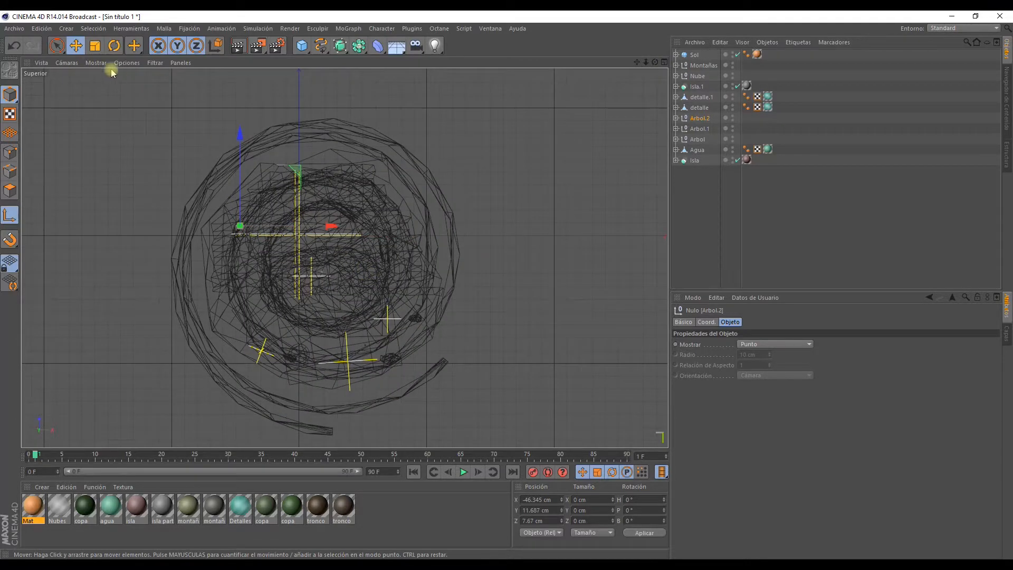
left_click(97, 62)
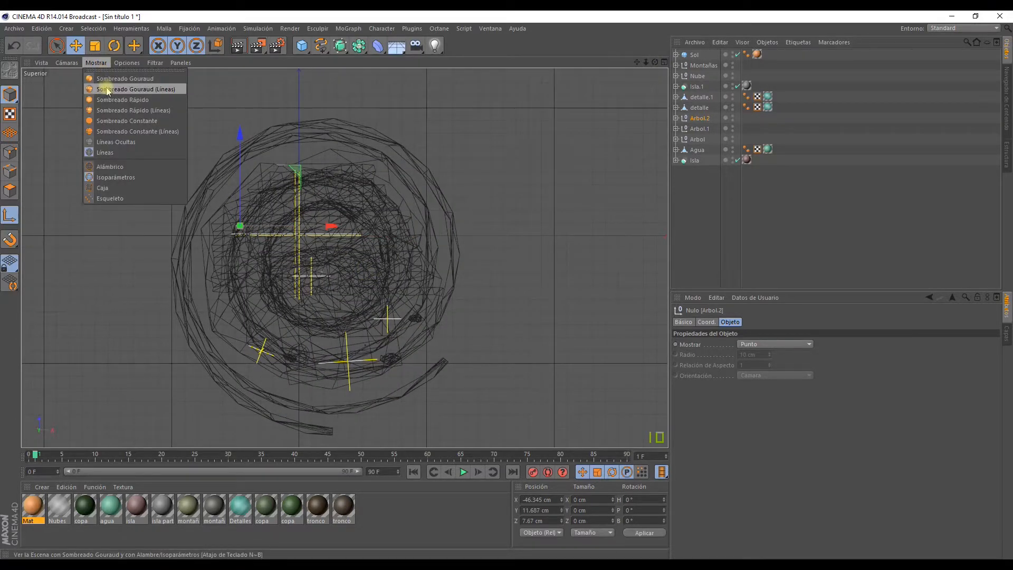
left_click(108, 78)
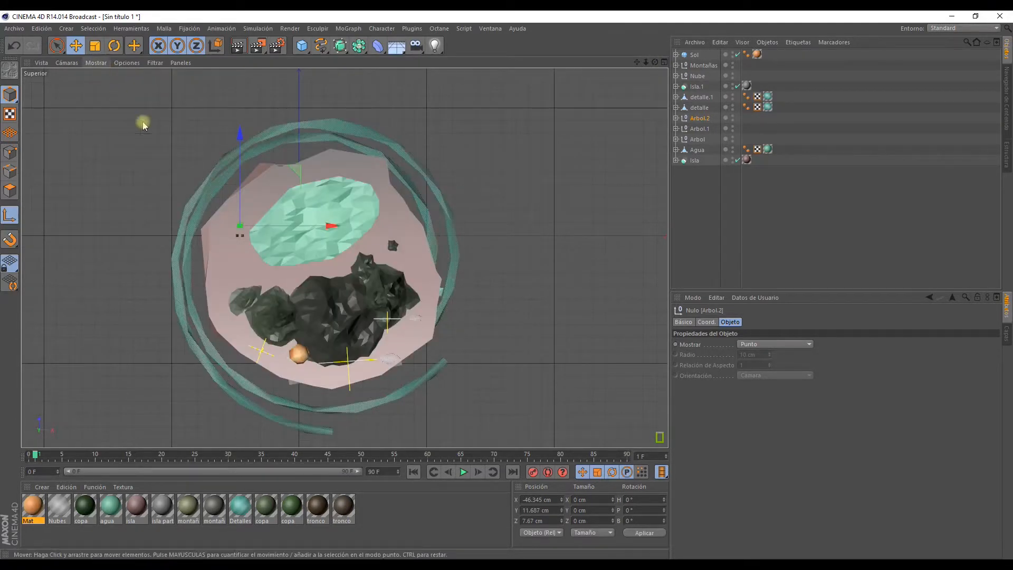
scroll(150, 161, "up", 3)
left_click(104, 62)
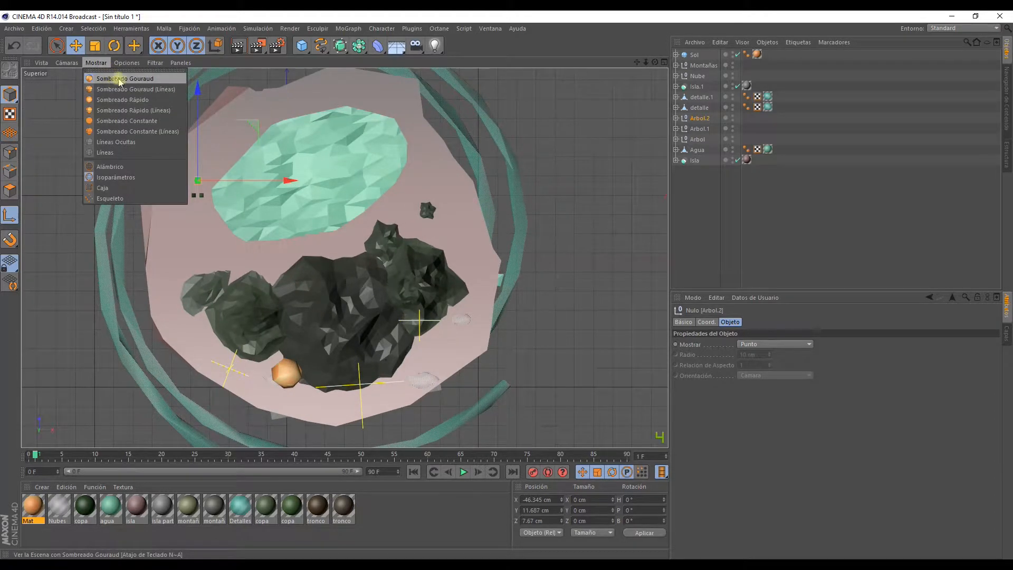
left_click(604, 224)
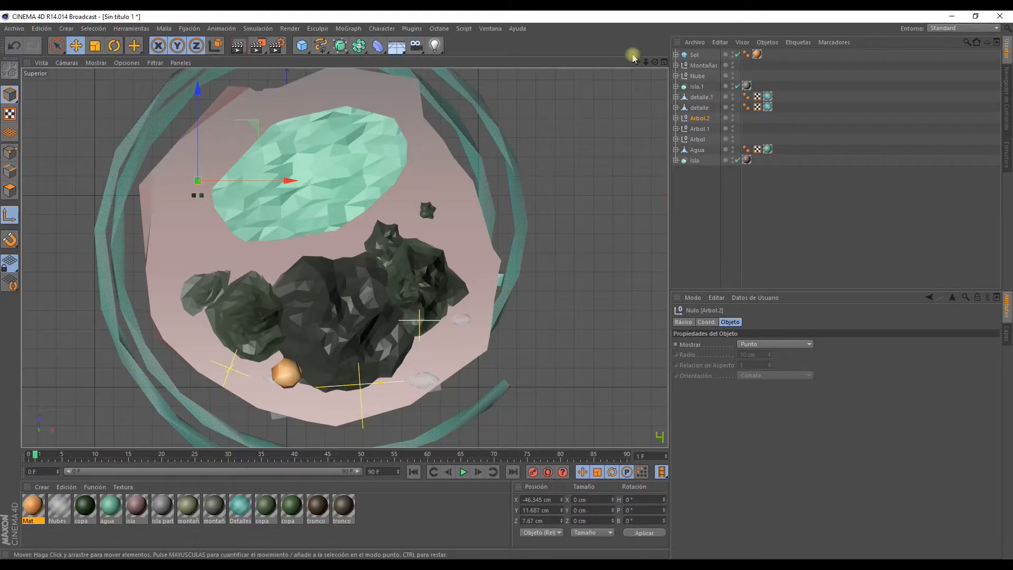
- Move the Arbol.2 tree along the lake's edge to about X -40.6 cm, Z 26.7 cm
left_click_drag(638, 62, 690, 130)
scroll(407, 117, "up", 4)
scroll(217, 237, "down", 4)
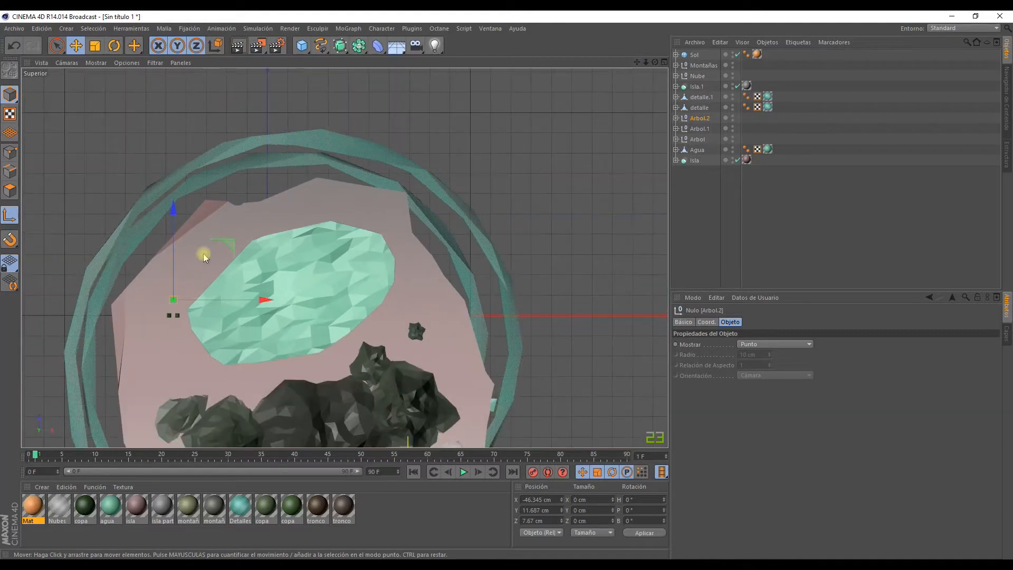
left_click_drag(204, 257, 203, 233)
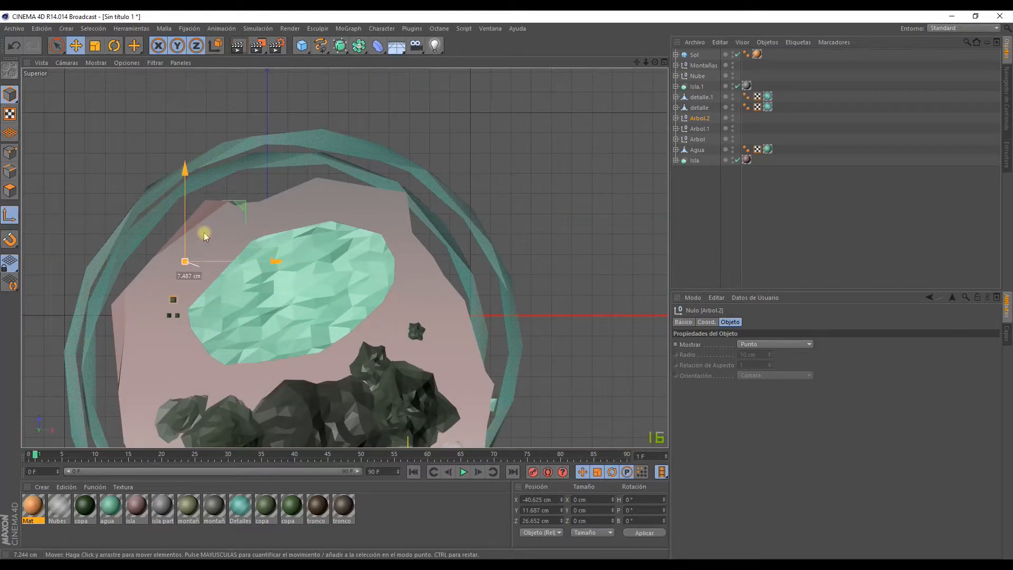
- Duplicate the Arbol.1 tree and move the copy beside the lake to about X -25.8 cm, Z 43.4 cm
left_click(700, 129)
key("ctrl+c")
key("ctrl+v")
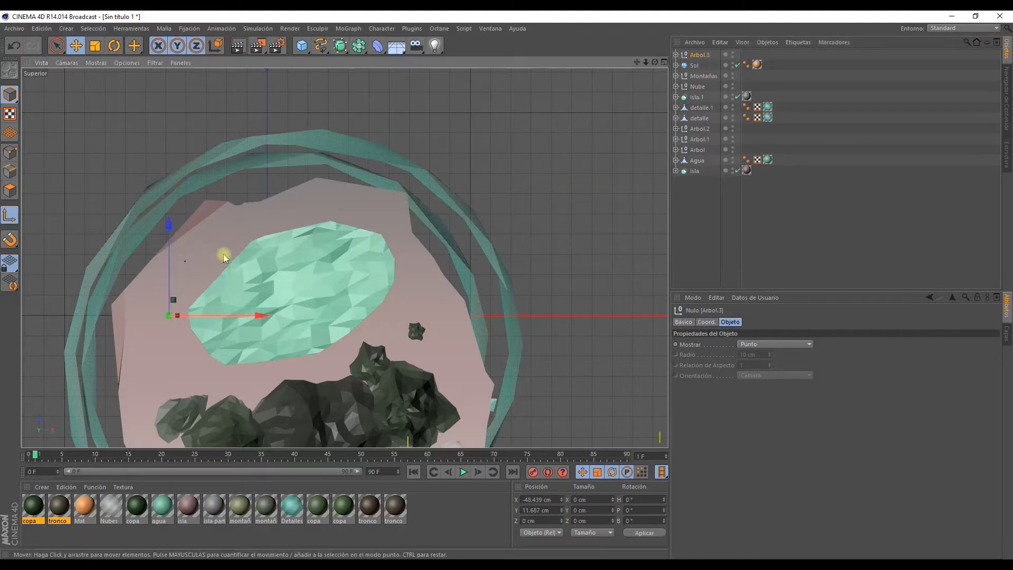
left_click_drag(224, 255, 258, 175)
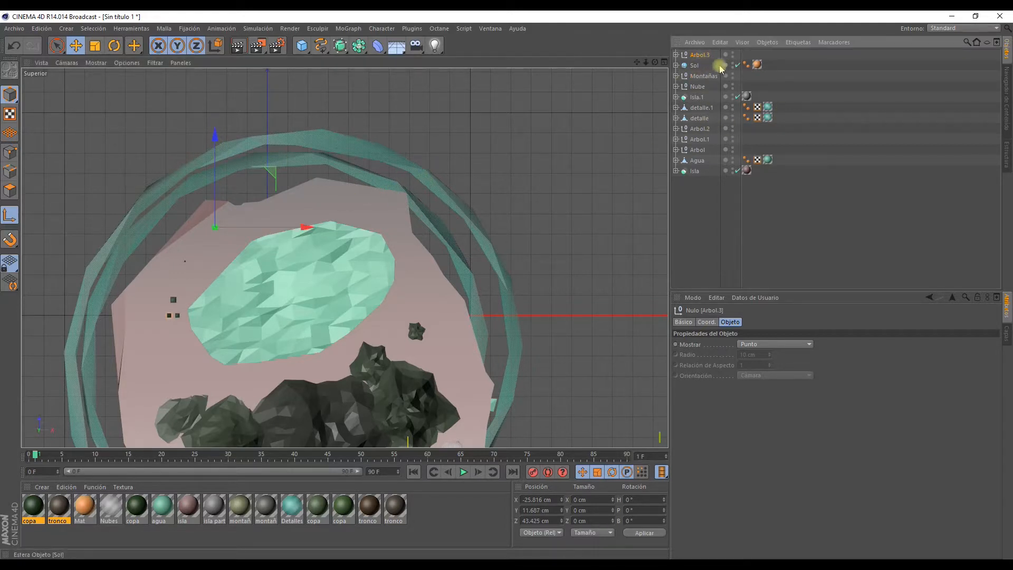
- Return to the maximized perspective view and undo both the Arbol.3 tree copy and the last move of the Arbol.2 tree
left_click(701, 129)
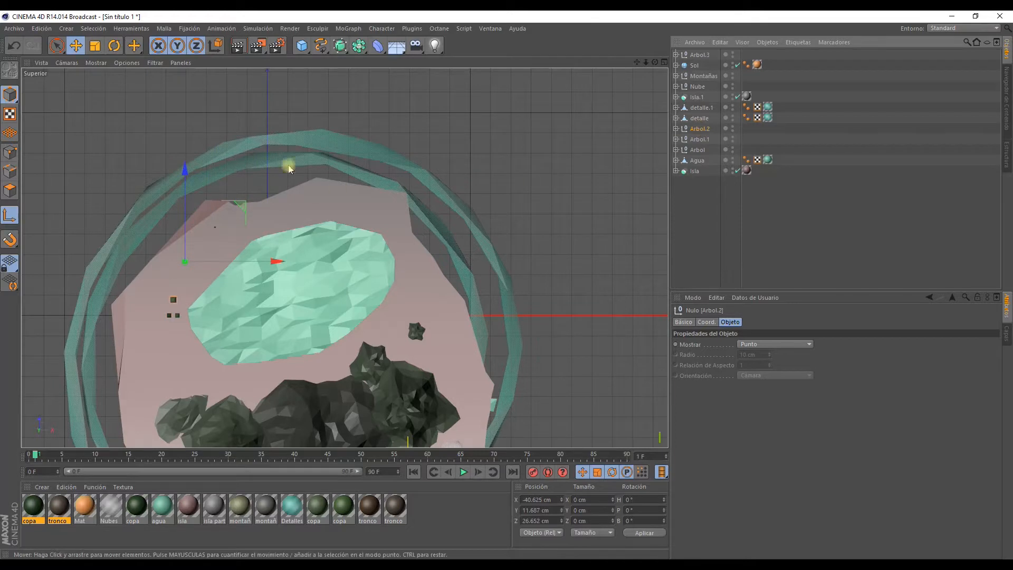
left_click(663, 63)
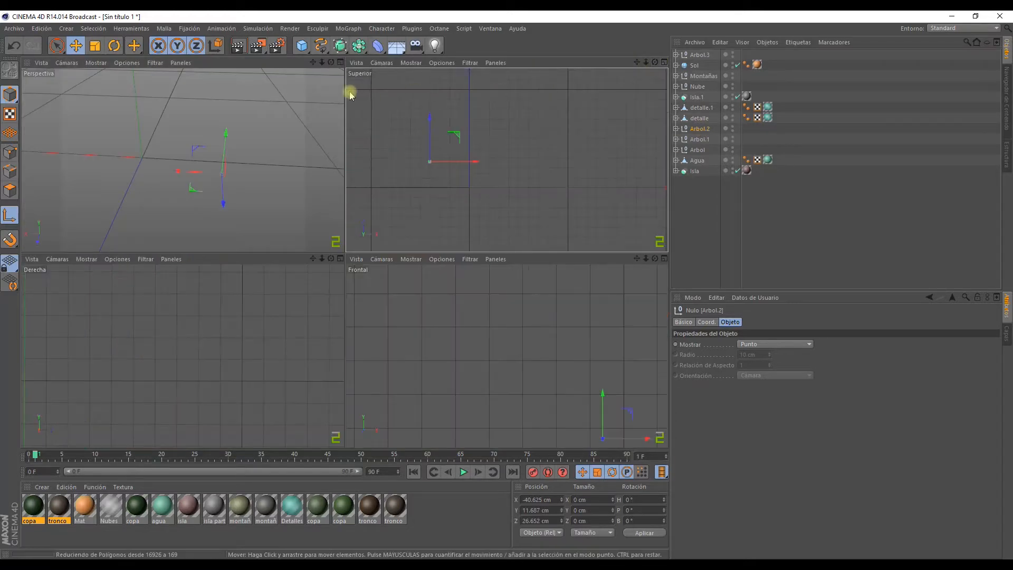
left_click(342, 62)
scroll(324, 212, "down", 5)
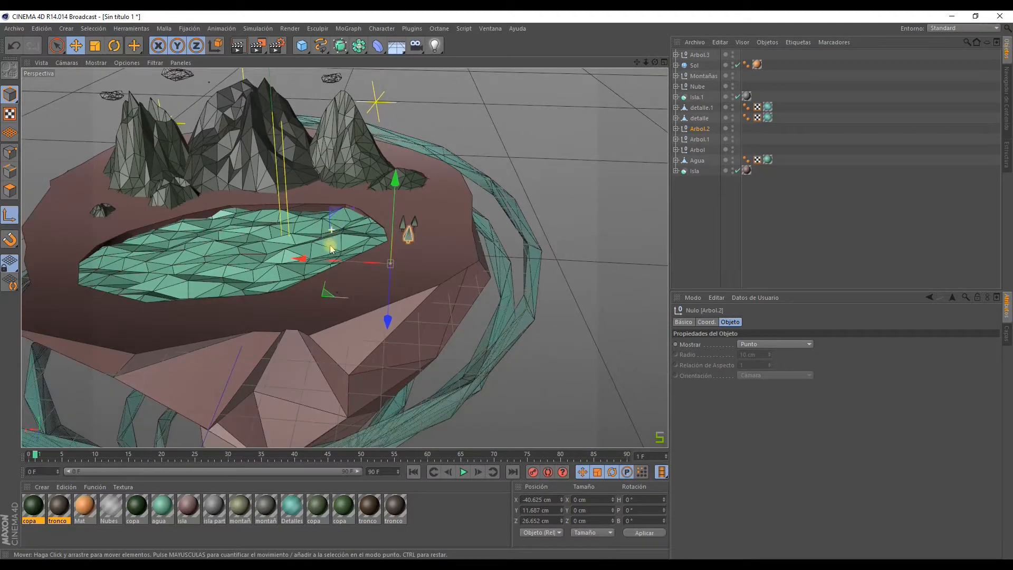
left_click_drag(330, 242, 328, 279, "alt")
left_click(353, 294)
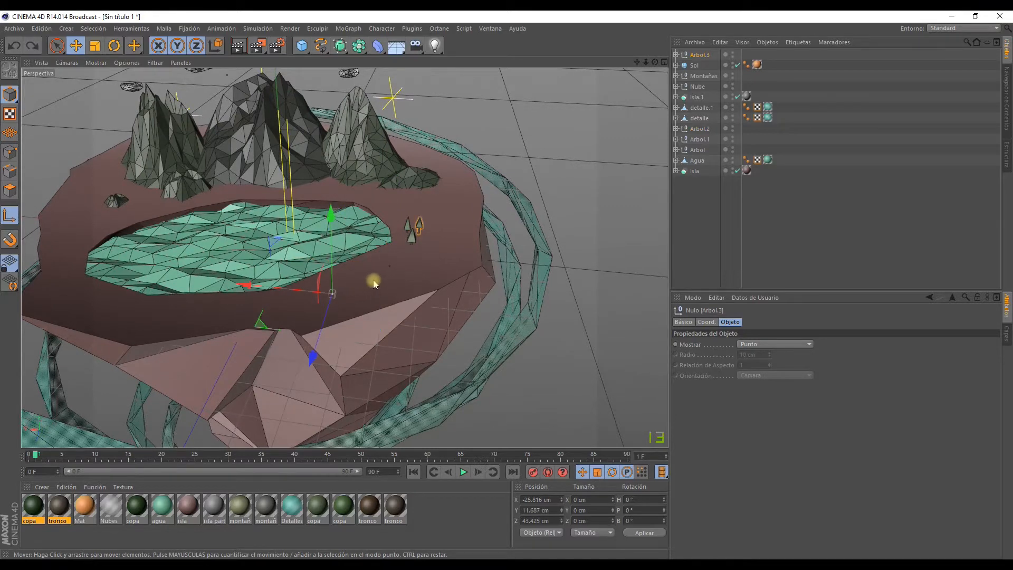
key("ctrl+z")
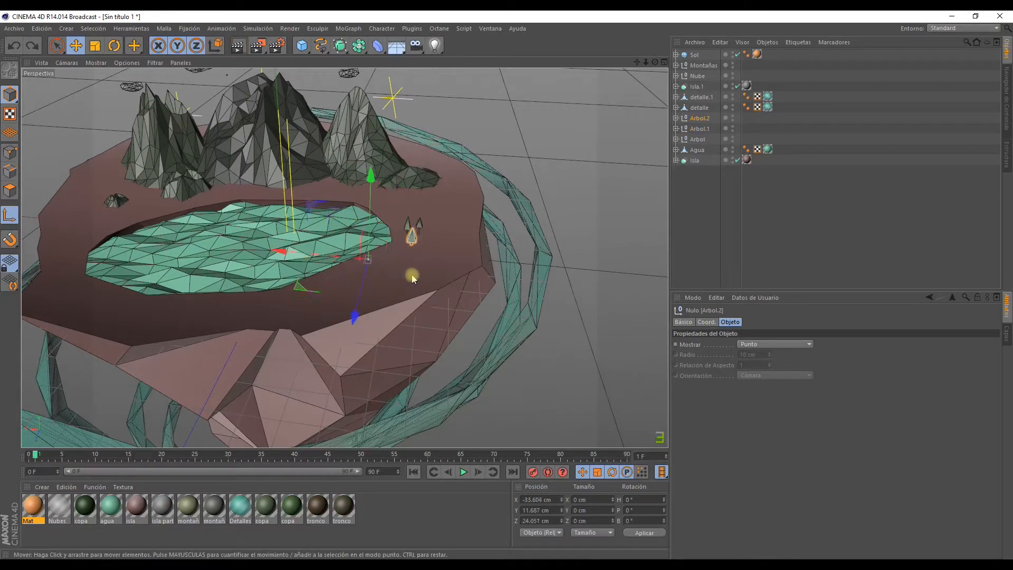
- Try duplicating the Arbol.2 tree together with its Copa and Tronco in the top view and moving the copy beside the lake
left_click(676, 118)
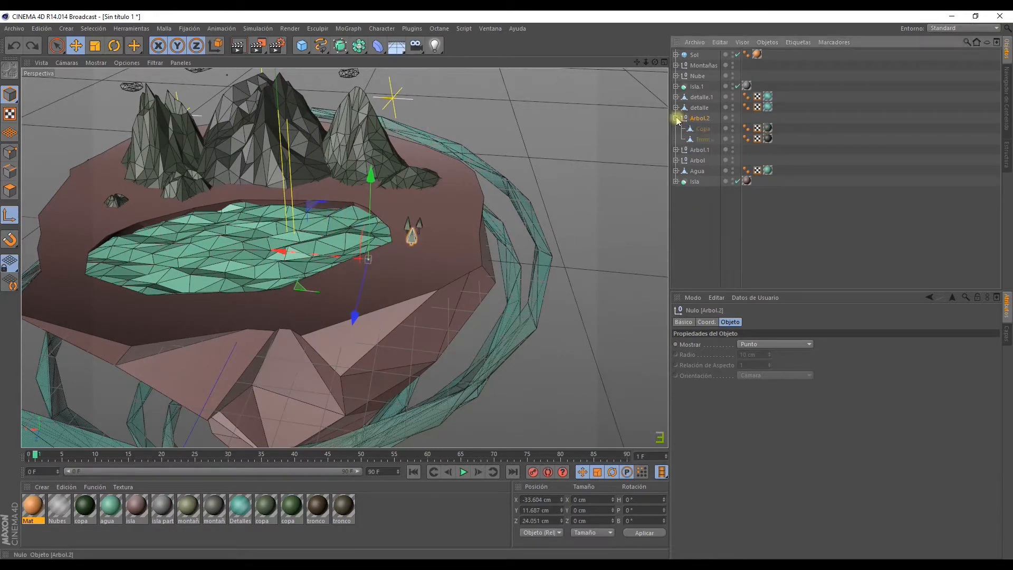
left_click(704, 139, "shift")
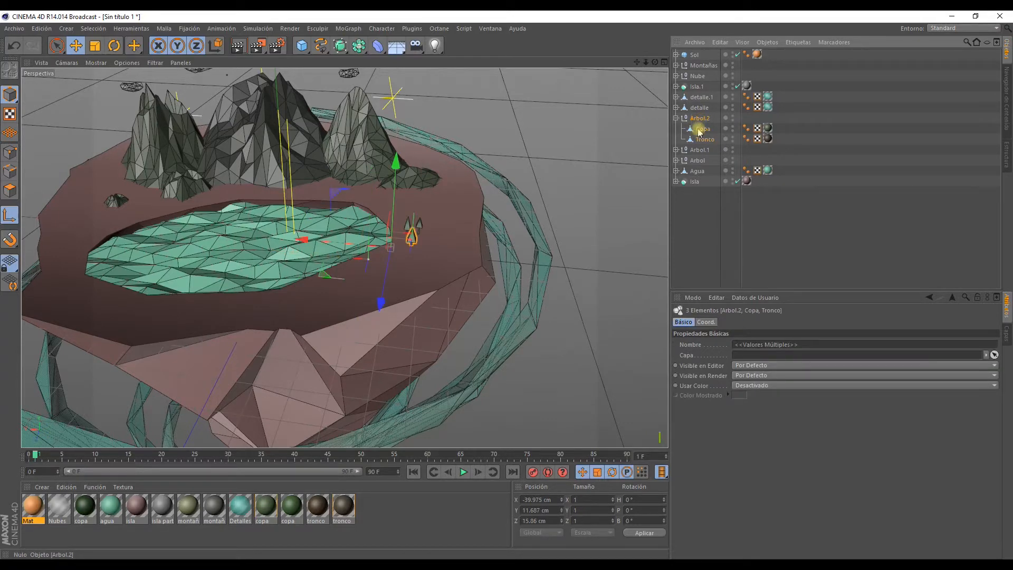
left_click(664, 62)
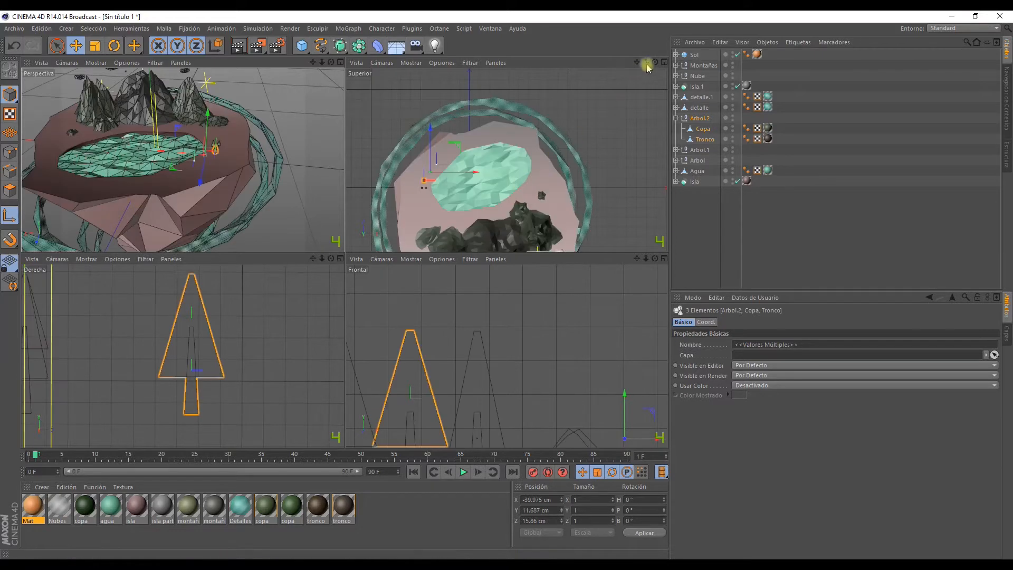
left_click(664, 63)
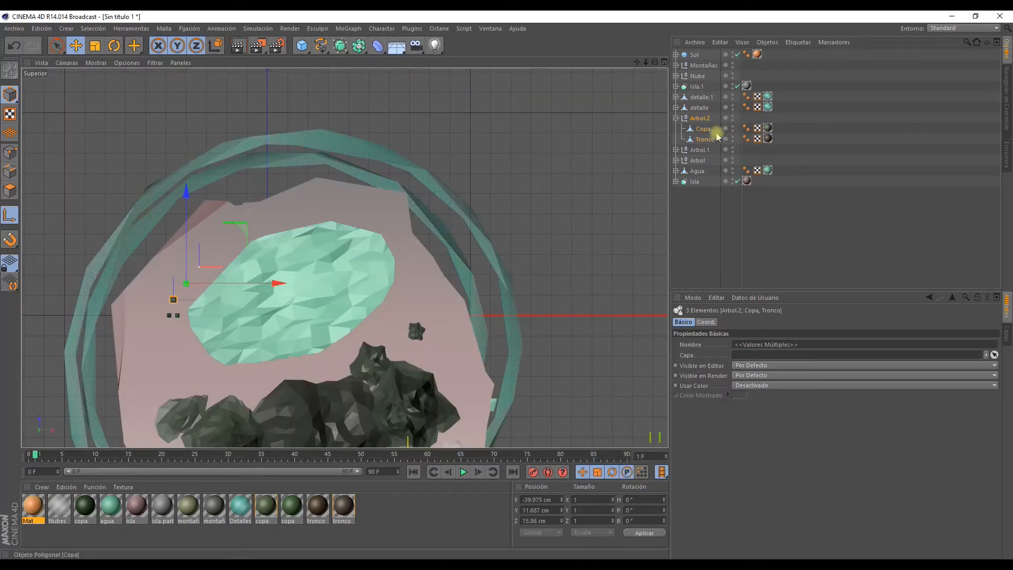
key("ctrl+c")
key("ctrl+v")
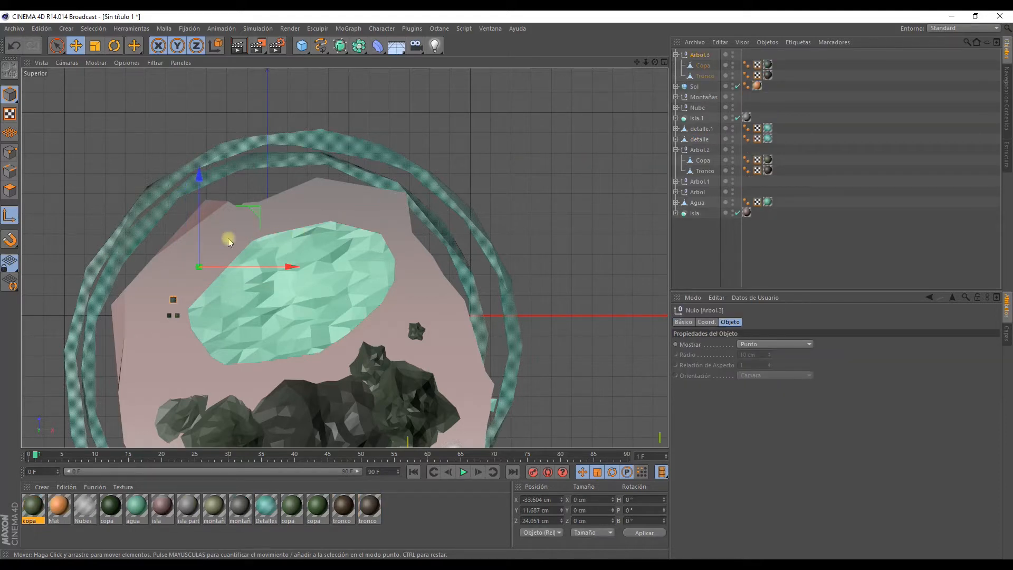
left_click_drag(228, 239, 249, 231)
key("ctrl+z")
key("ctrl+z")
key("ctrl+z")
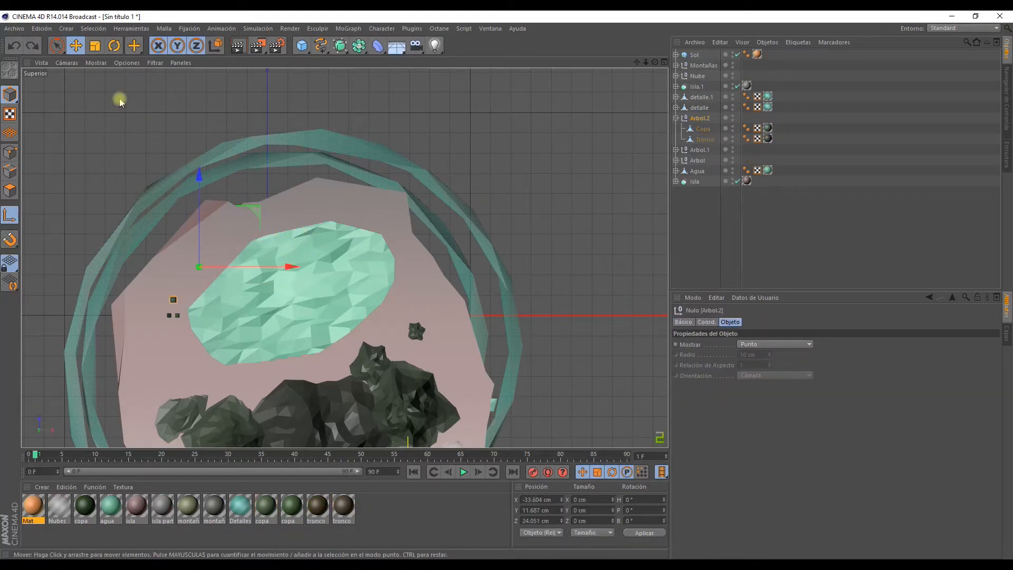
- Try duplicating Arbol.2 with its Copa and Tronco in the perspective view and moving the copy to about X -11.1 cm
left_click(663, 63)
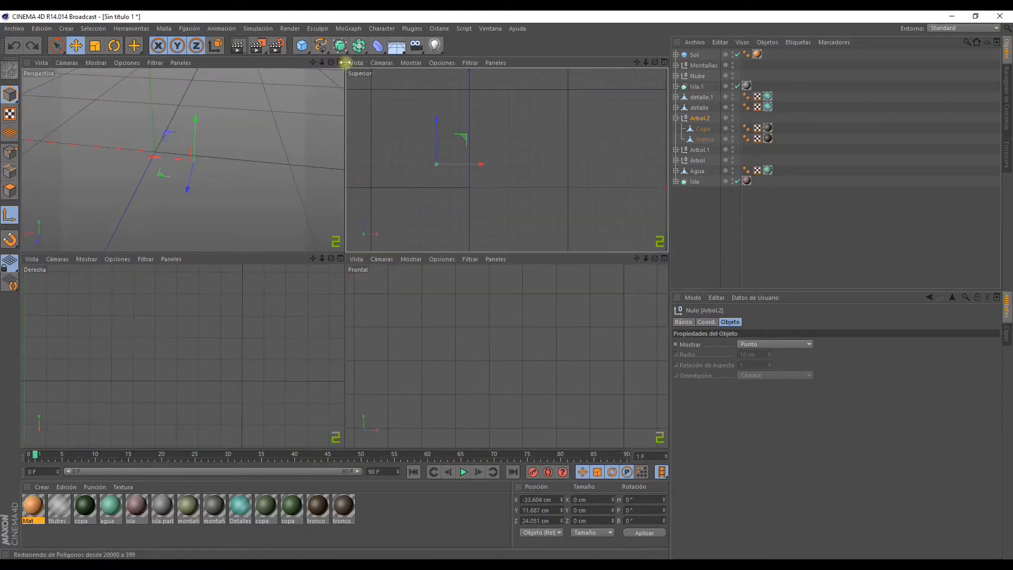
left_click(341, 63)
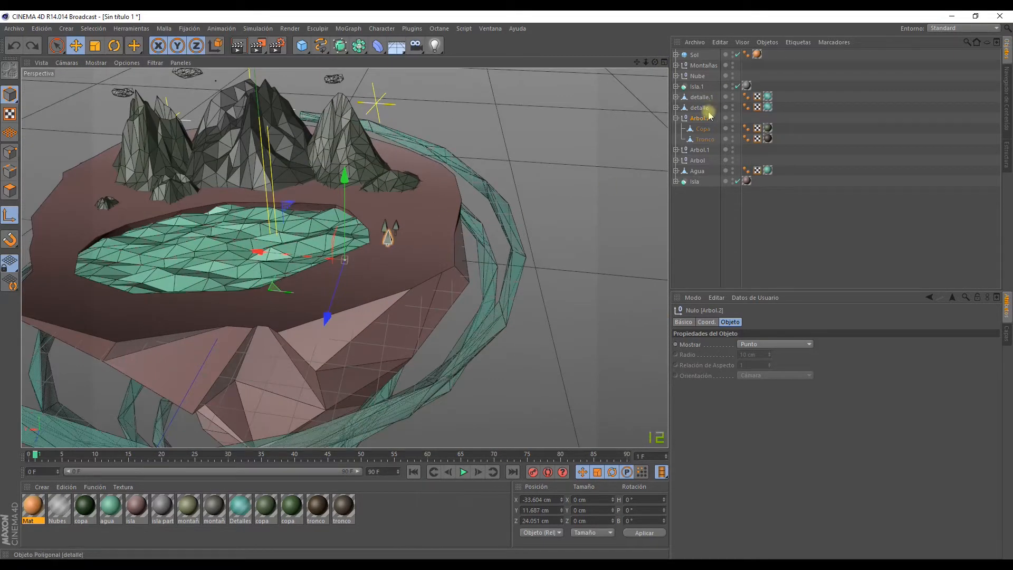
left_click(676, 119)
left_click(676, 118)
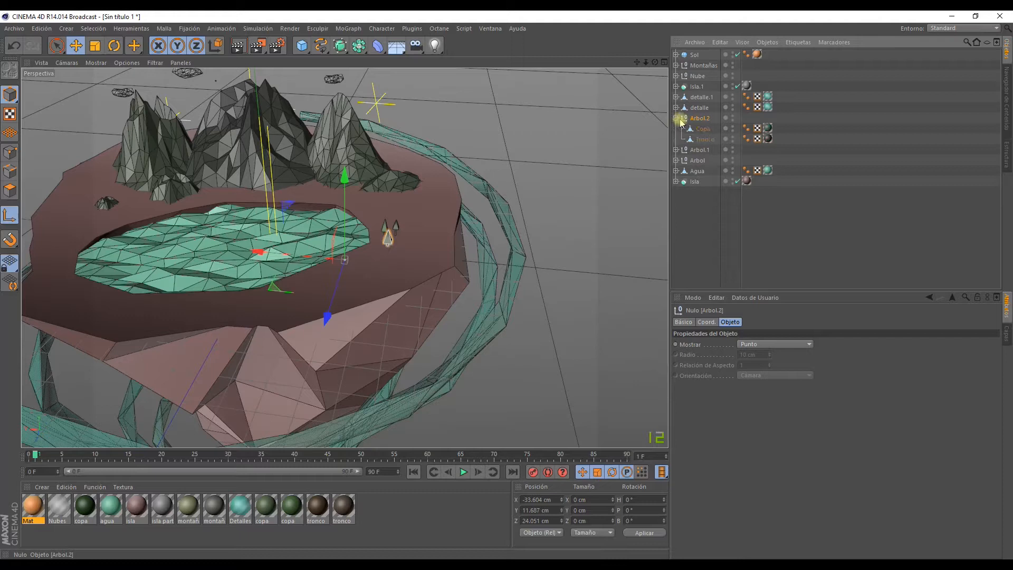
left_click(704, 140, "shift")
key("ctrl+c")
key("ctrl+v")
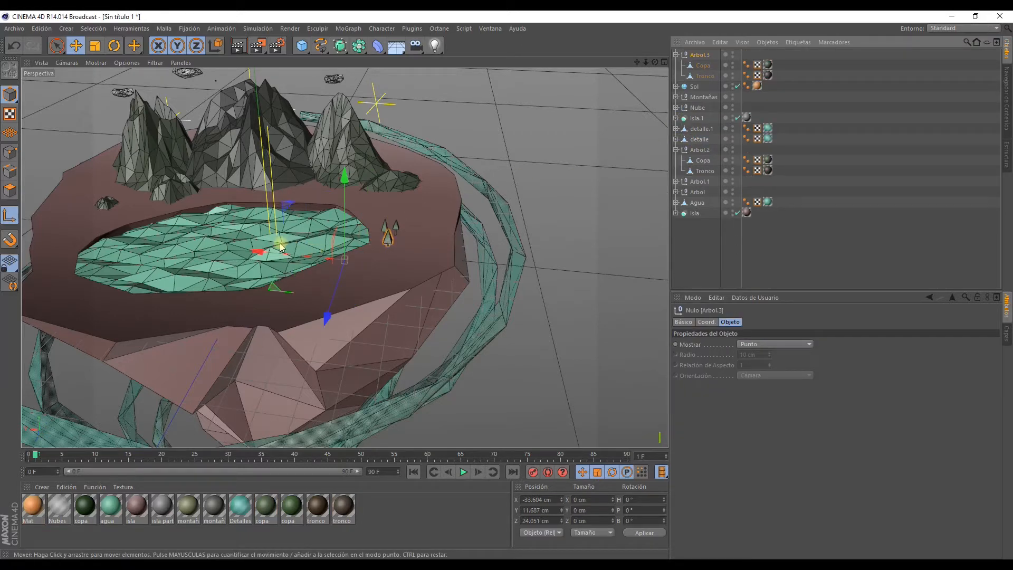
left_click_drag(281, 246, 119, 191)
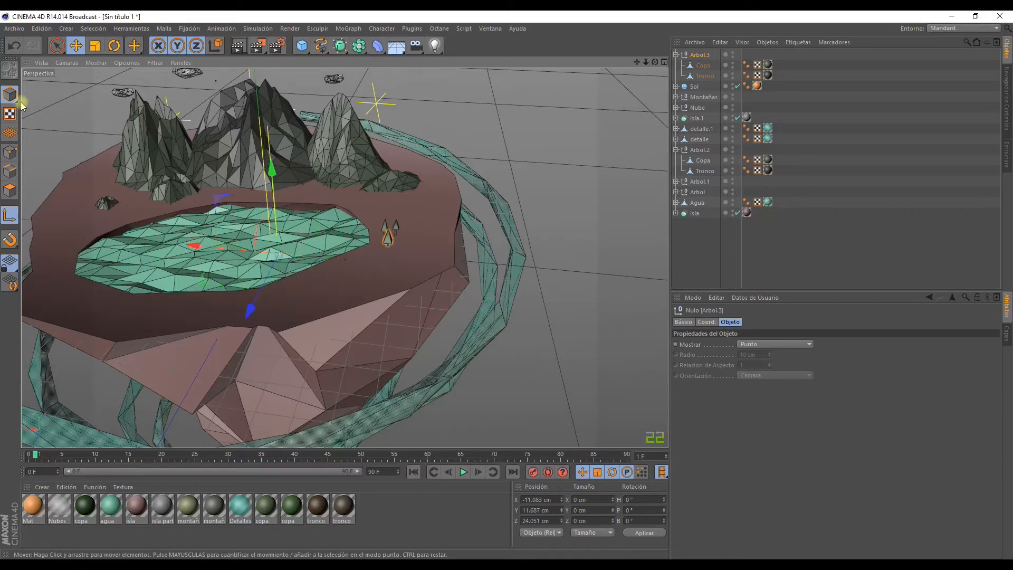
- Turn off axis editing mode and undo the tree copy and its move
left_click(8, 216)
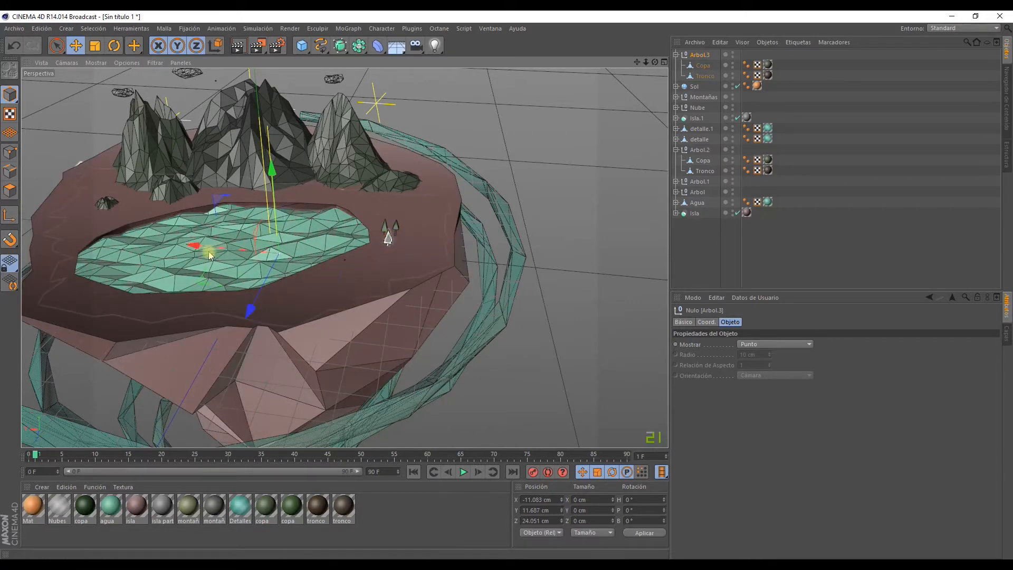
key("ctrl+z")
key("ctrl+z")
key("ctrl+z")
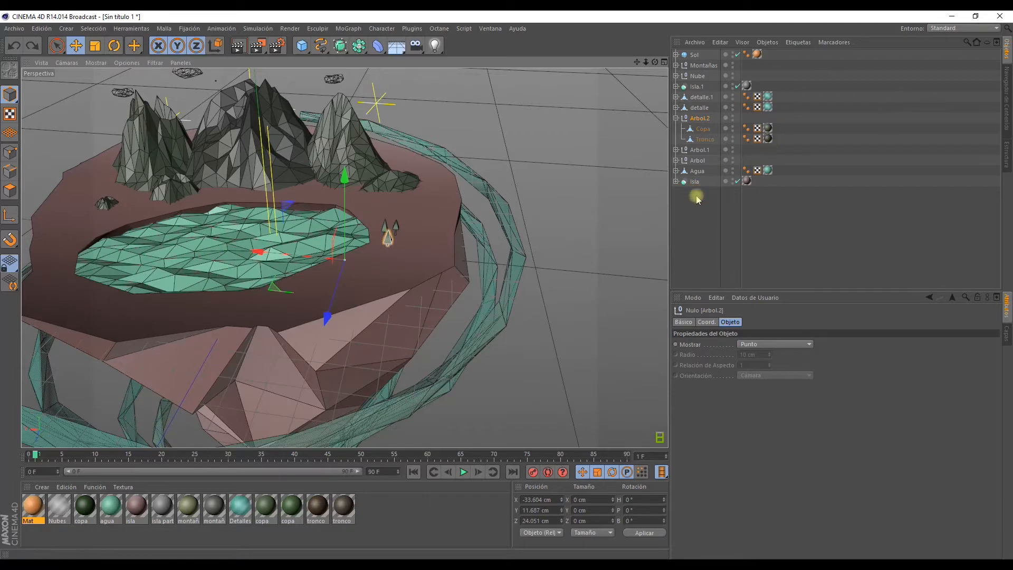
- Duplicate the Arbol.2 tree with its Copa and Tronco and move the copy along Z to about 43.9 cm
left_click(697, 120)
left_click(700, 141, "shift")
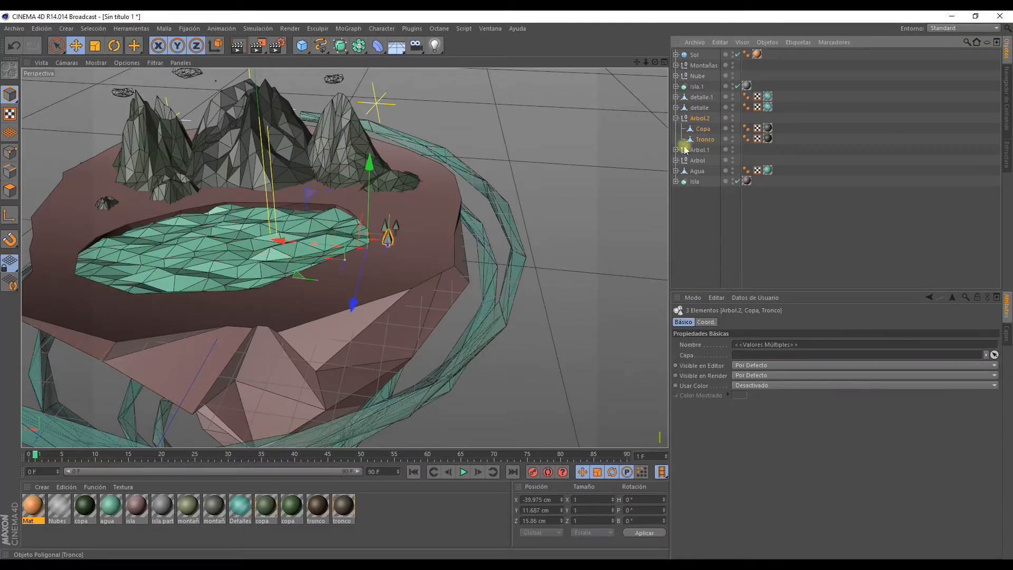
key("ctrl+c")
key("ctrl+v")
left_click_drag(328, 318, 311, 357)
- In the maximized top view, move the Arbol.3 tree to about X -22.8 cm, Z 47.4 cm and rotate its heading to about 12.5°
left_click(665, 62)
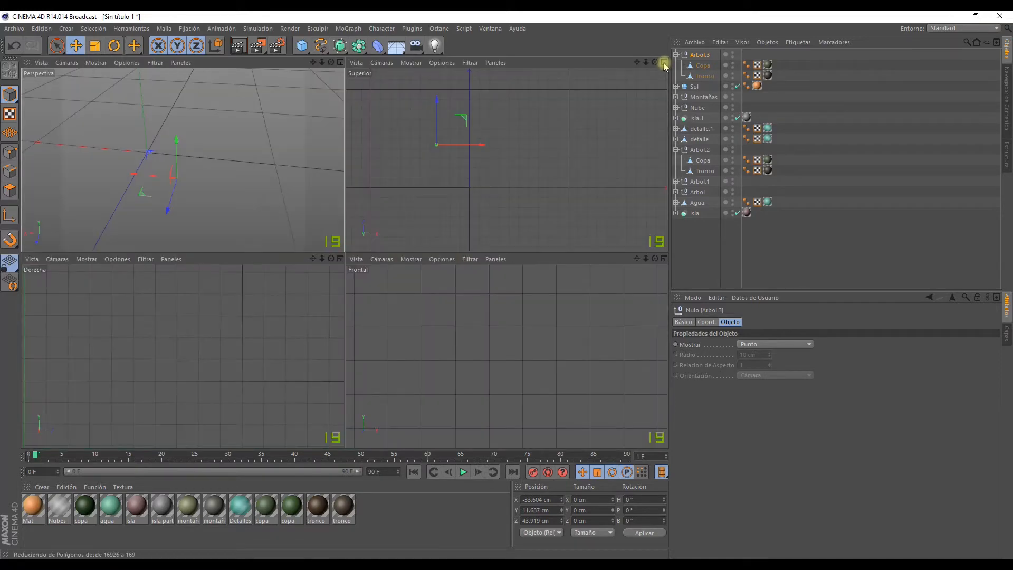
left_click(665, 62)
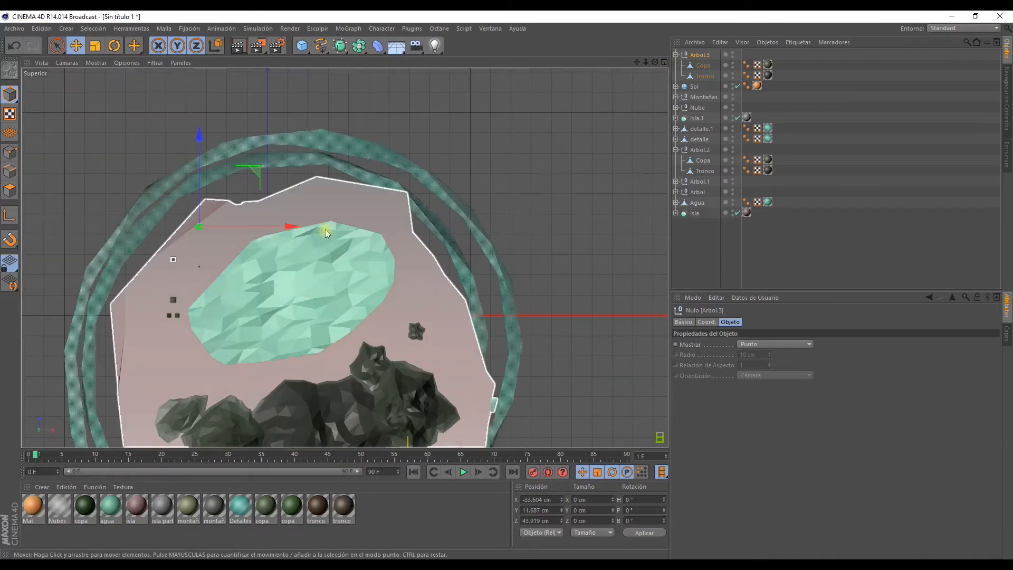
scroll(233, 211, "up", 3)
left_click_drag(232, 211, 265, 202)
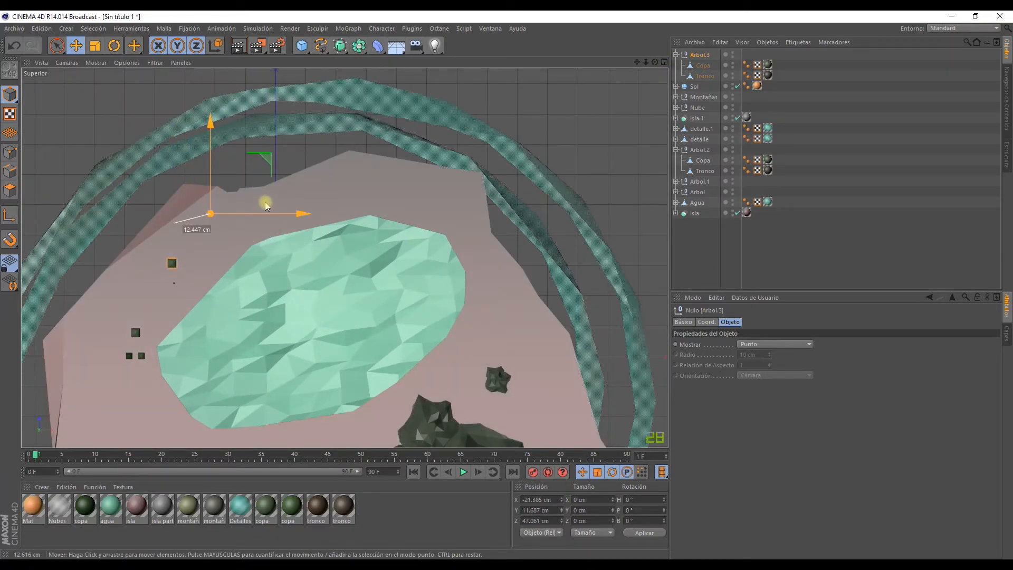
left_click(114, 45)
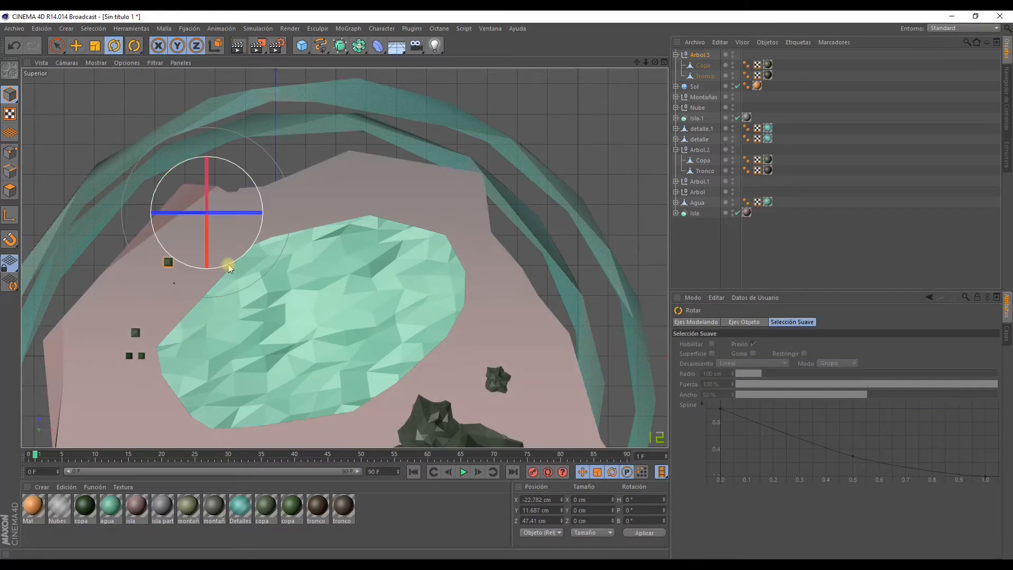
left_click_drag(226, 263, 437, 212)
- Duplicate the Arbol.3 tree, move the copy across the lake to about X 86 cm, Z 33.6 cm, and rotate its heading to about -12.5°
left_click(702, 55)
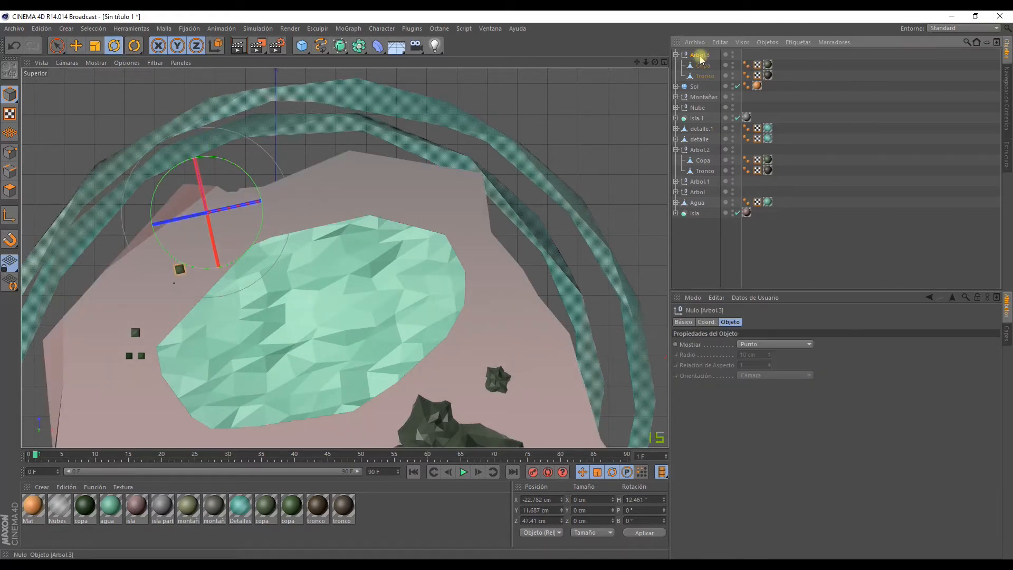
key("ctrl+c")
key("ctrl+v")
left_click(76, 46)
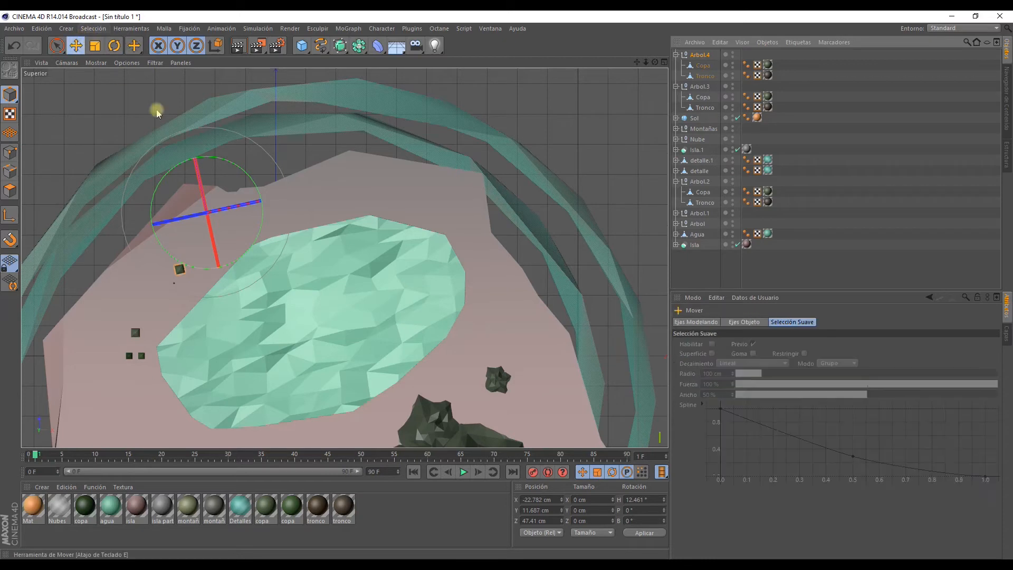
left_click_drag(223, 243, 552, 286)
key("r")
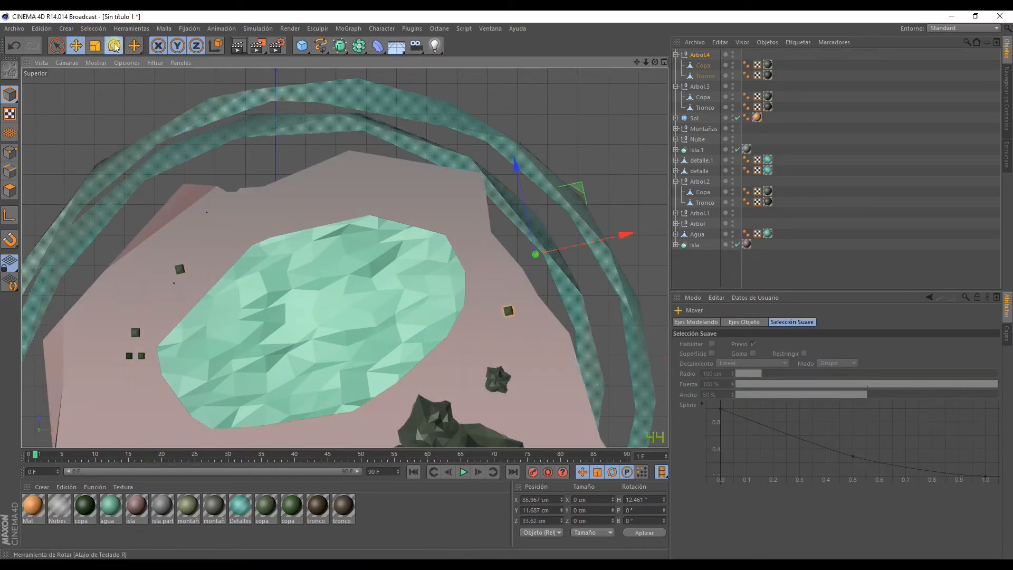
left_click_drag(588, 228, 599, 251)
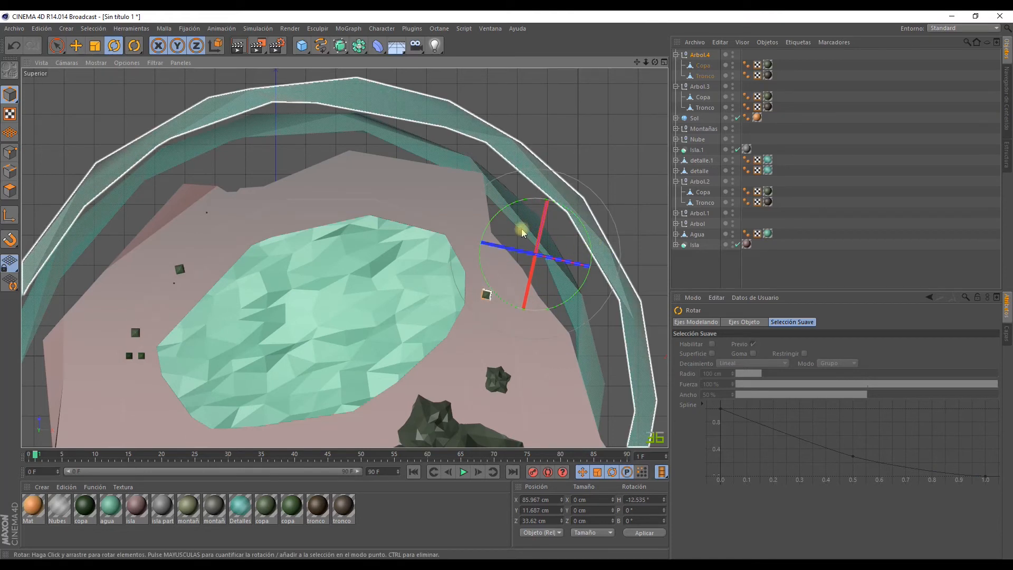
- Return to the maximized perspective view and duplicate the Arbol.4 tree with the Move tool active
left_click(663, 62)
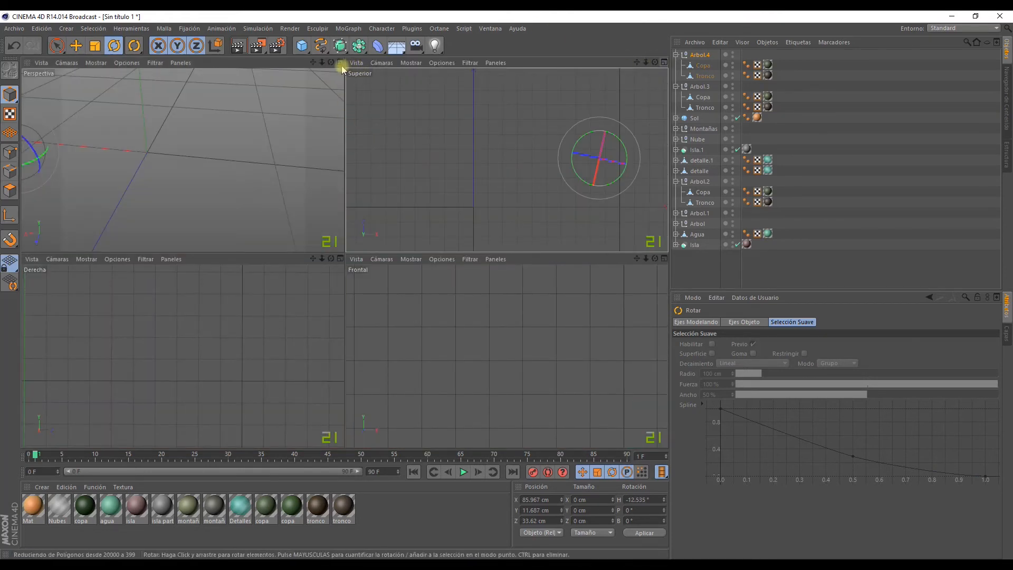
left_click(341, 63)
scroll(204, 215, "down", 3)
middle_click_drag(68, 87, 153, 68, "alt")
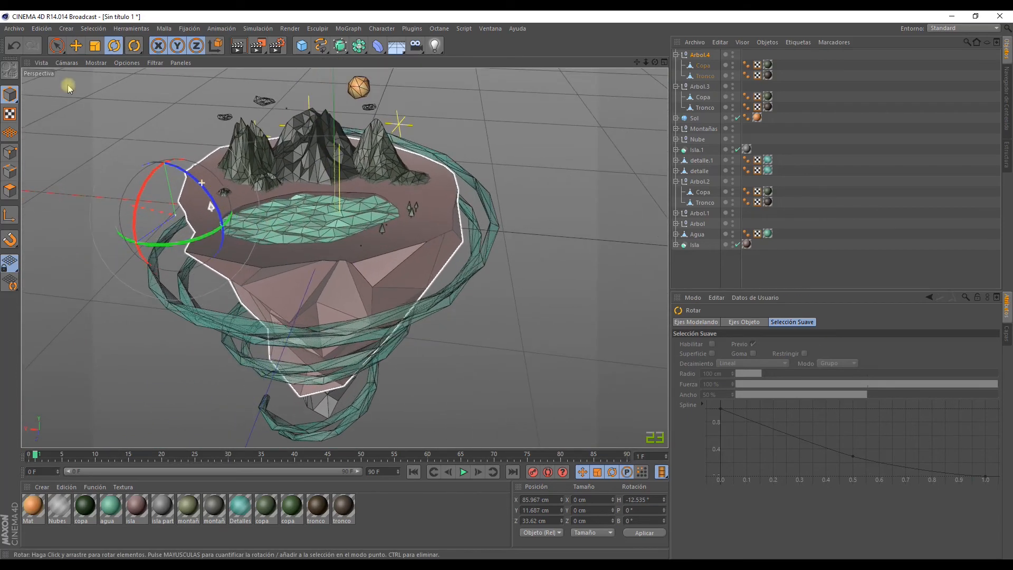
left_click(76, 45)
scroll(97, 74, "up", 5)
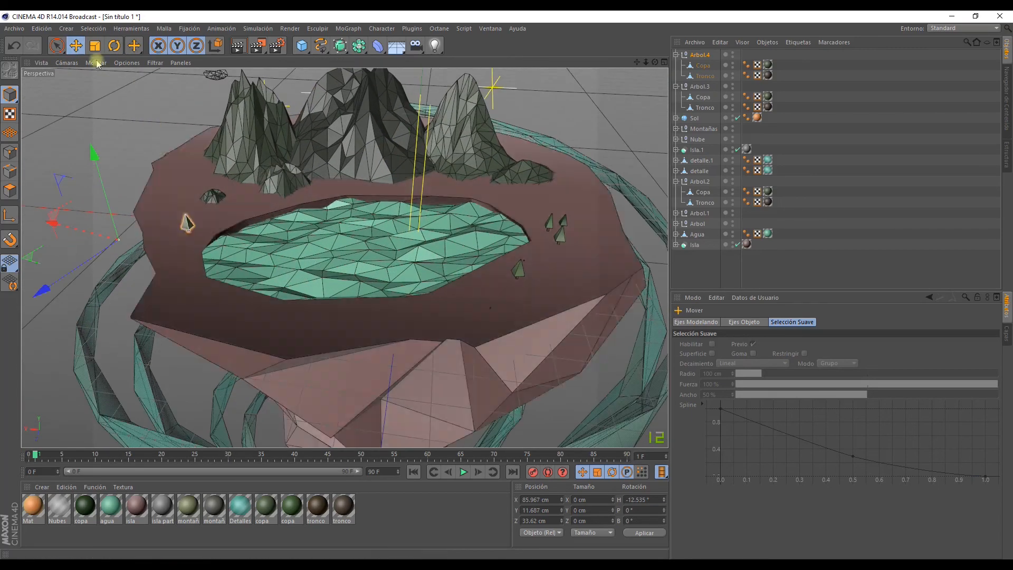
key("ctrl+c")
key("ctrl+v")
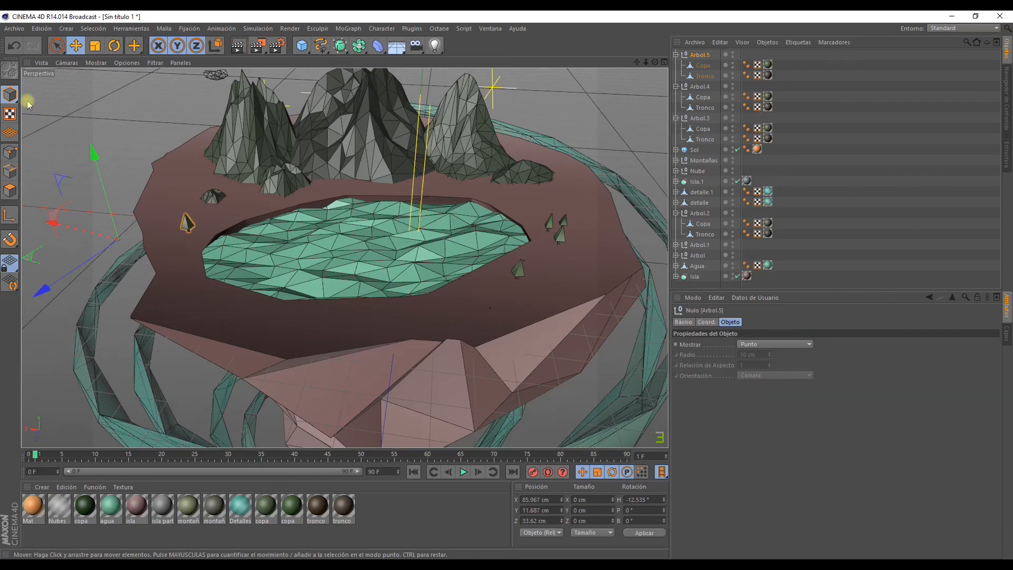